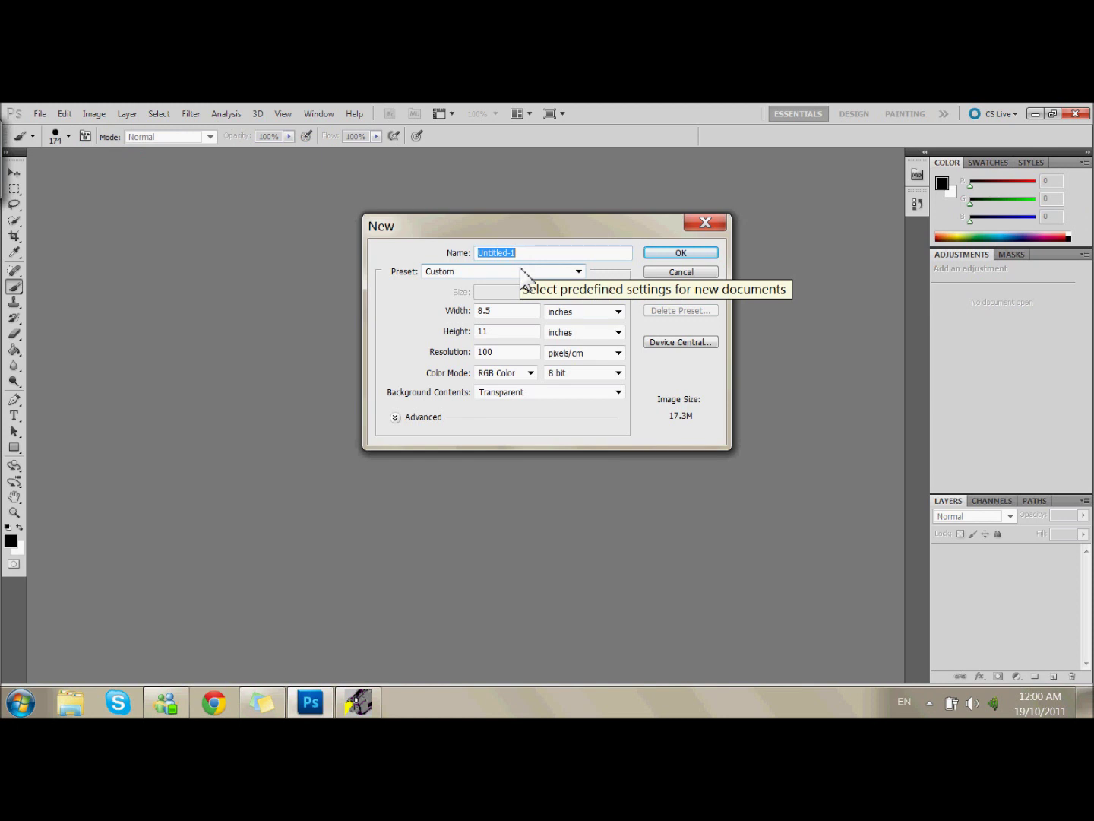
Create a new document named Practice, 8.5 by 11 inches, with a resolution of 100 pixels/inch
type("Practice")
left_click(522, 316)
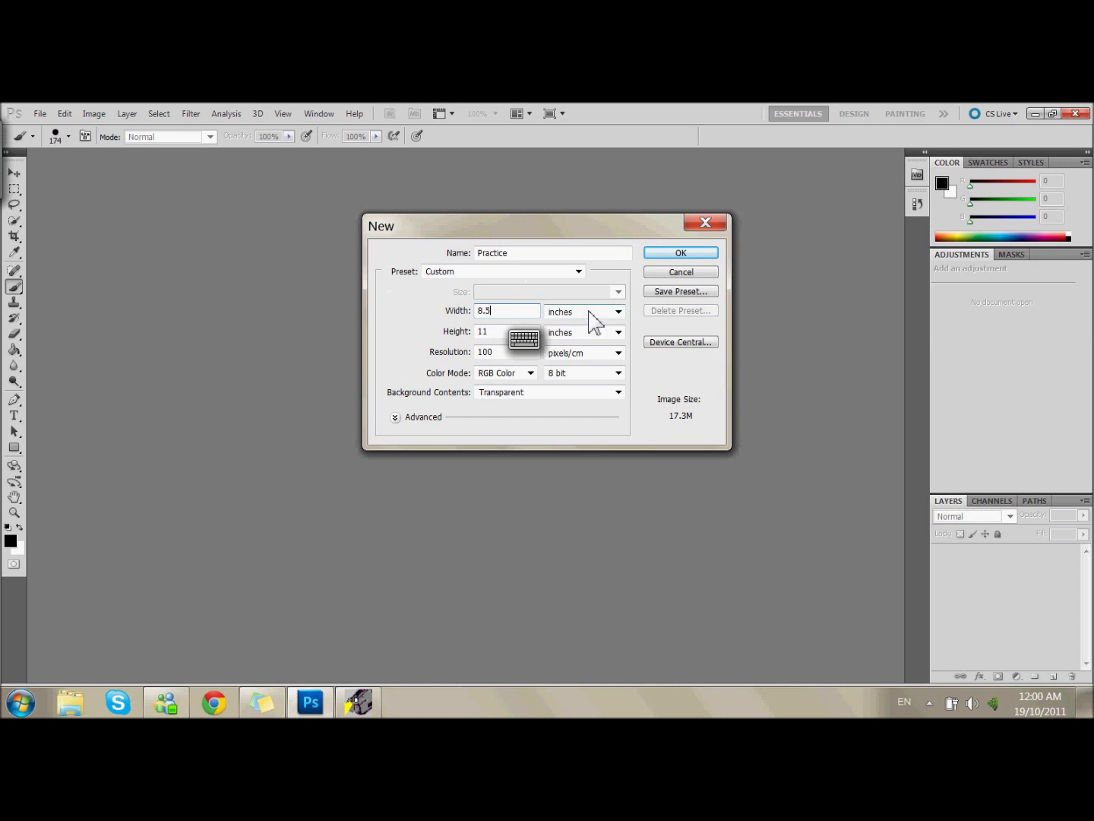
left_click(612, 312)
left_click(635, 335)
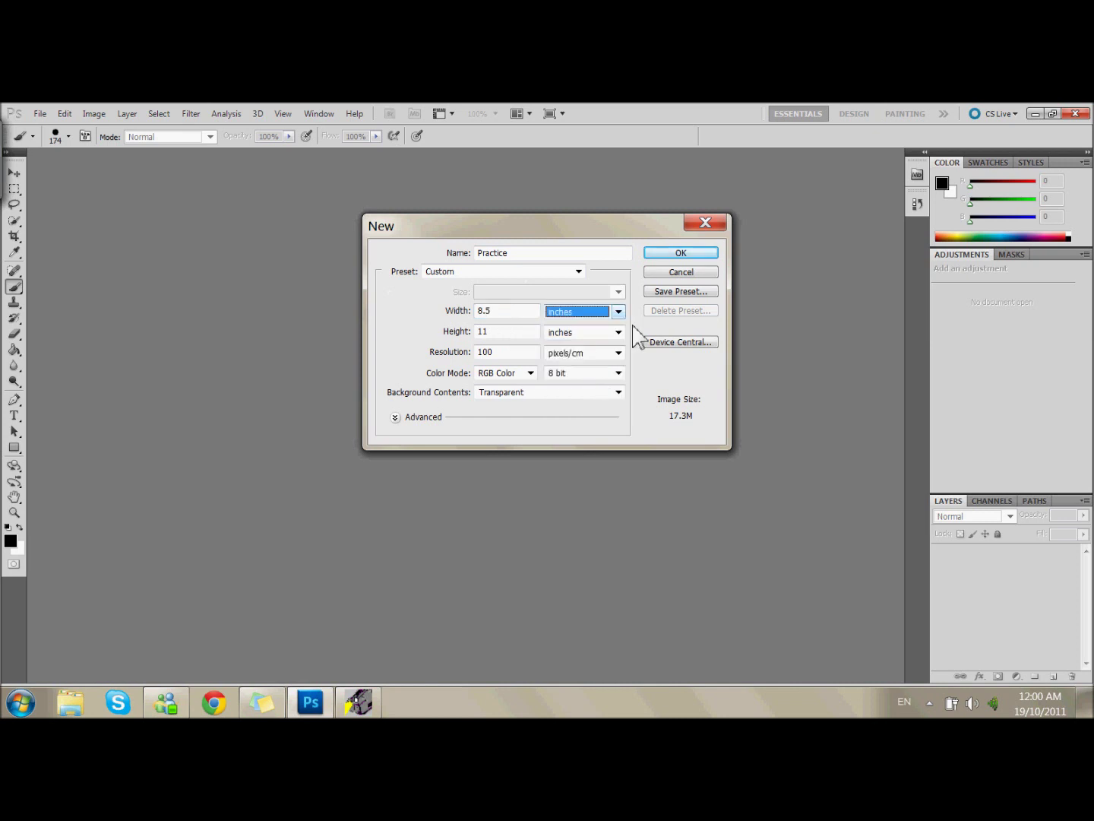
key("shift+Tab")
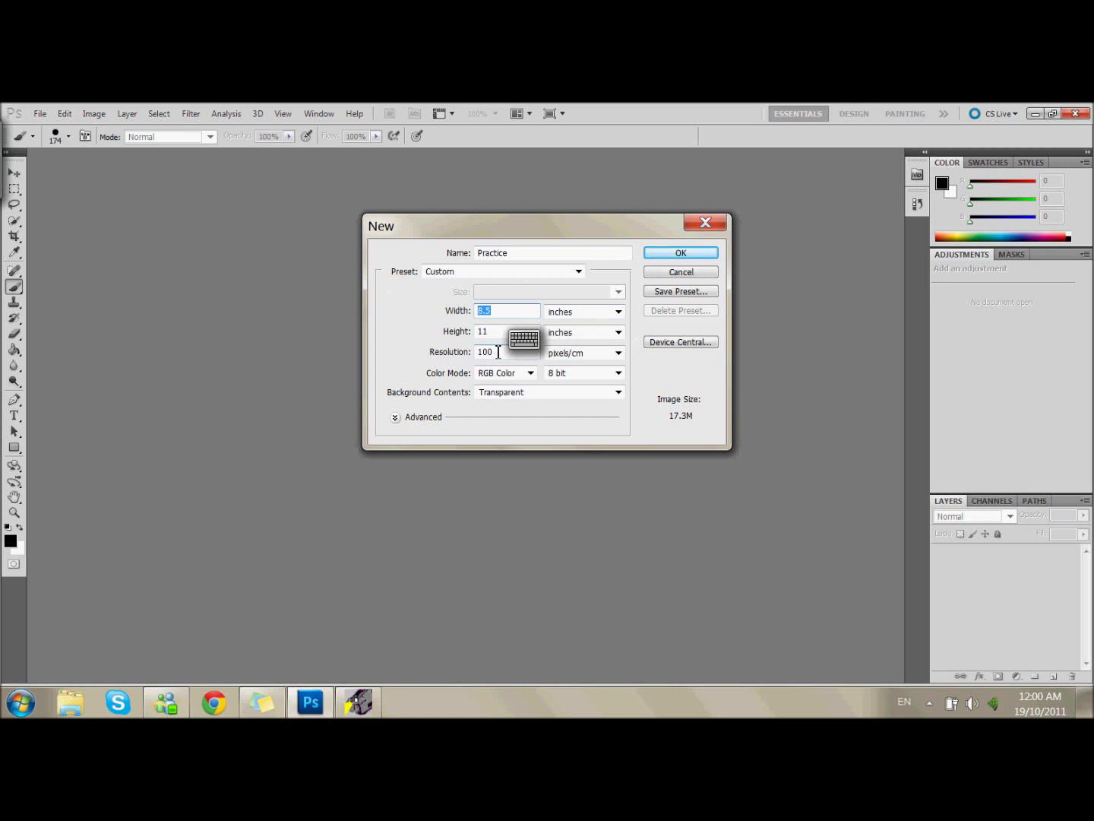
left_click(618, 352)
left_click(578, 367)
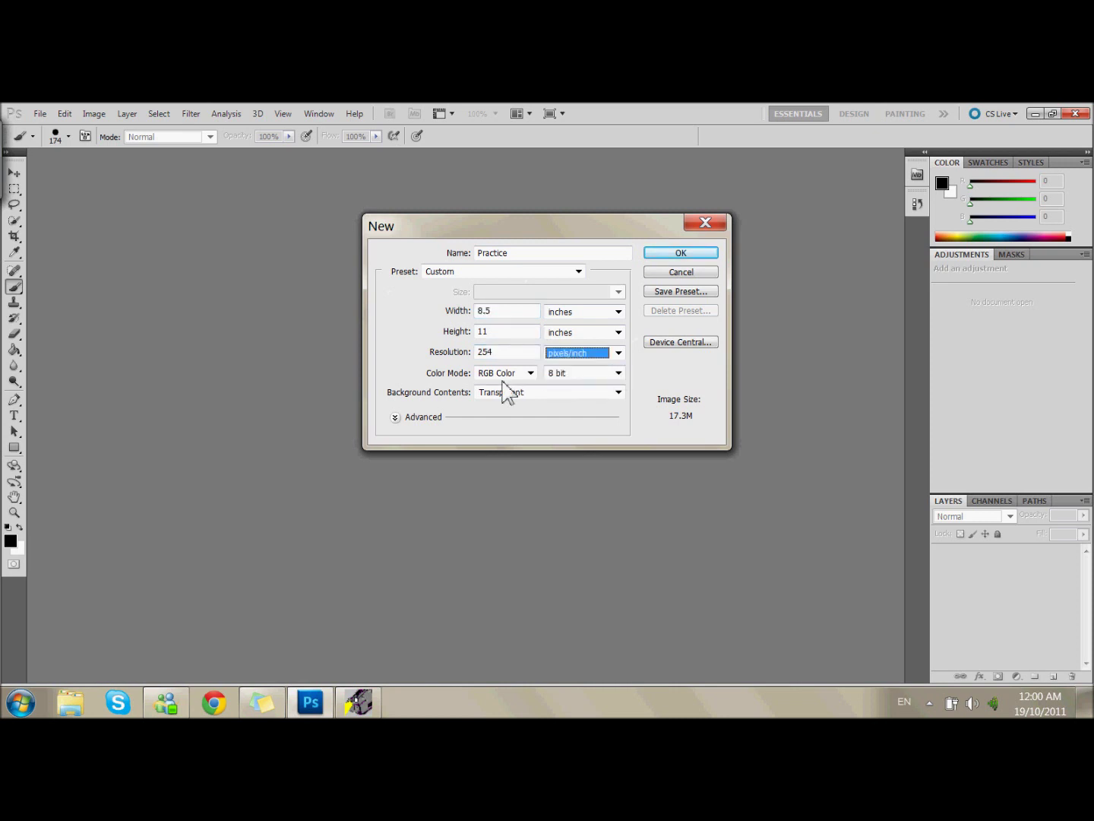
double_click(481, 351)
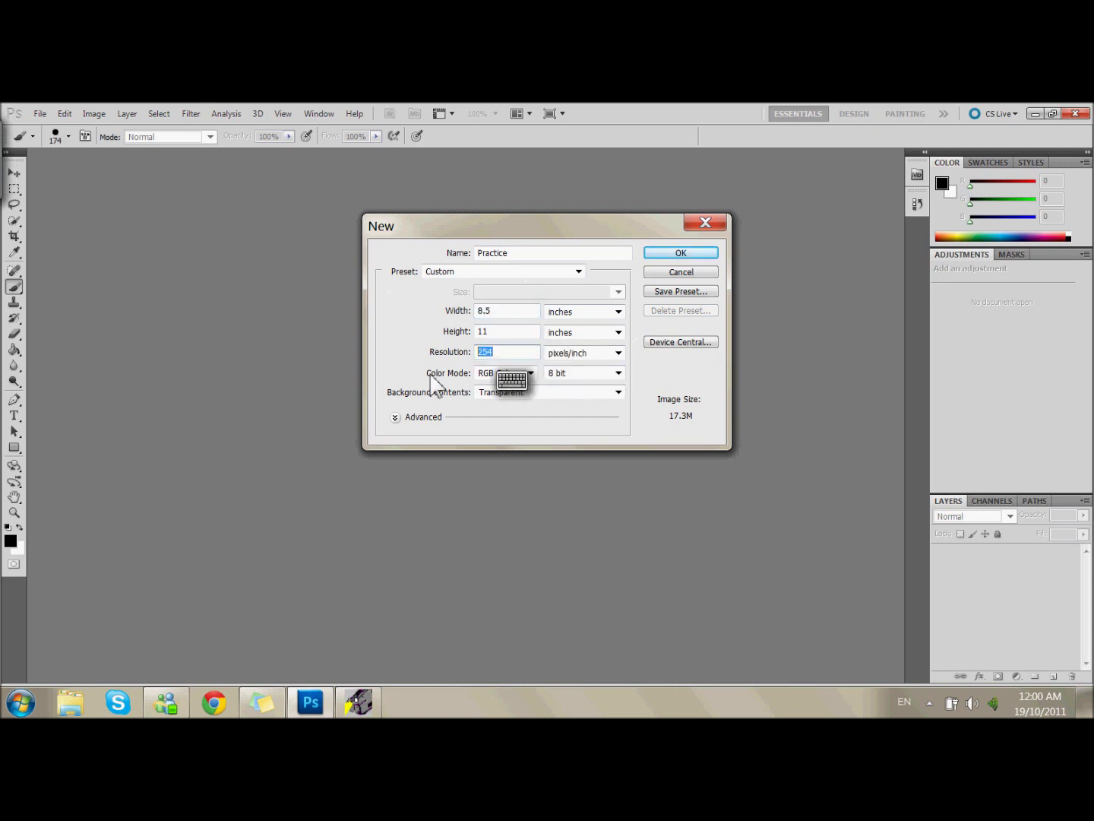
type("100")
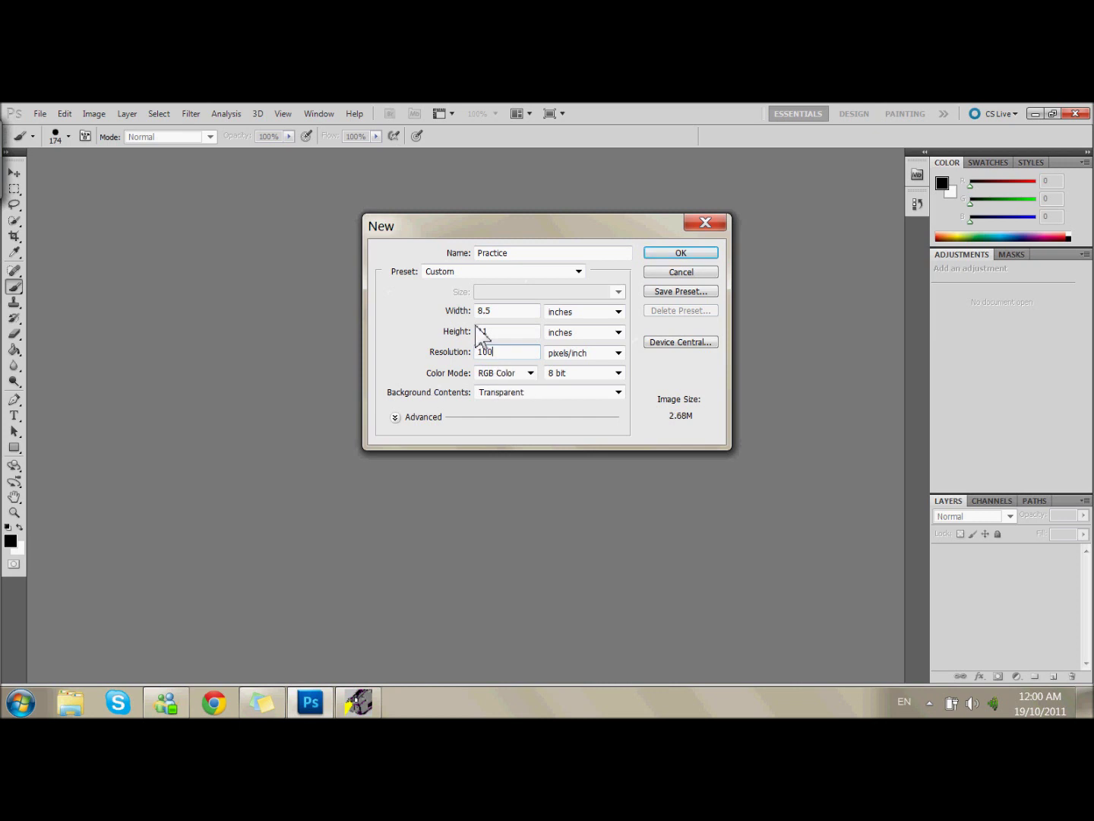
left_click(664, 253)
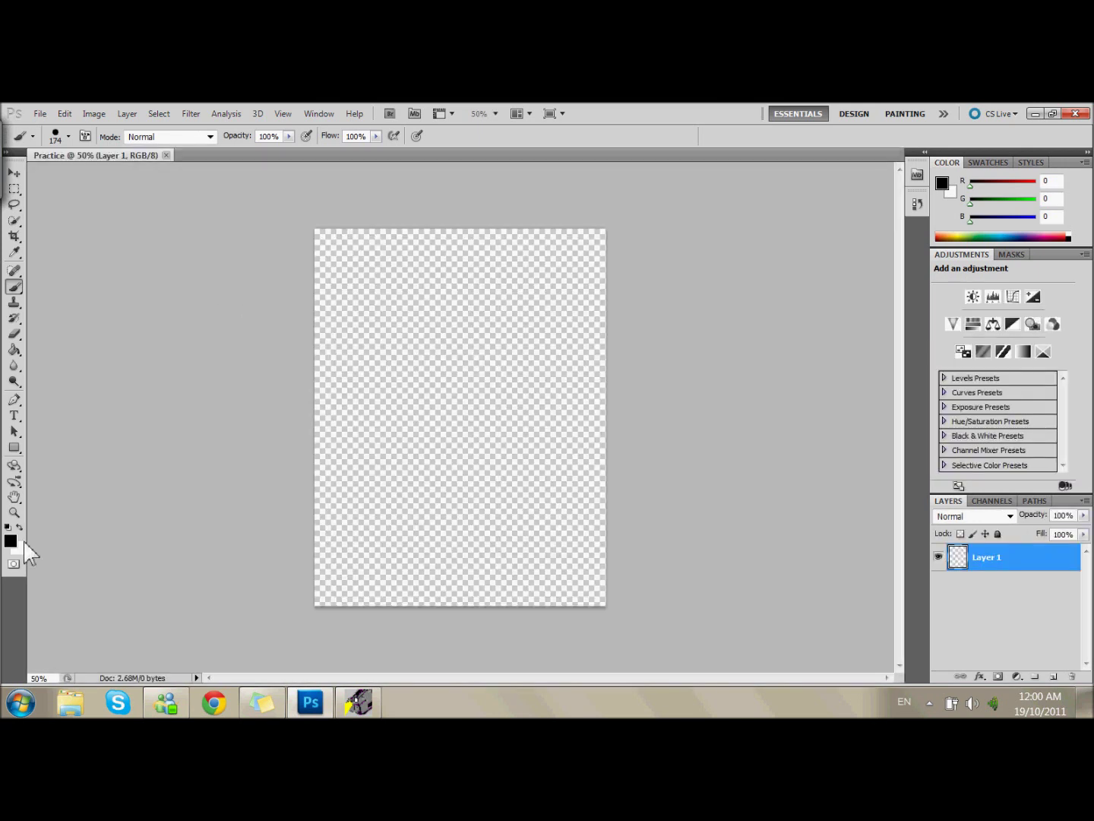
Set the foreground color to white and fill Layer 1 with it using the Paint Bucket Tool
left_click(22, 546)
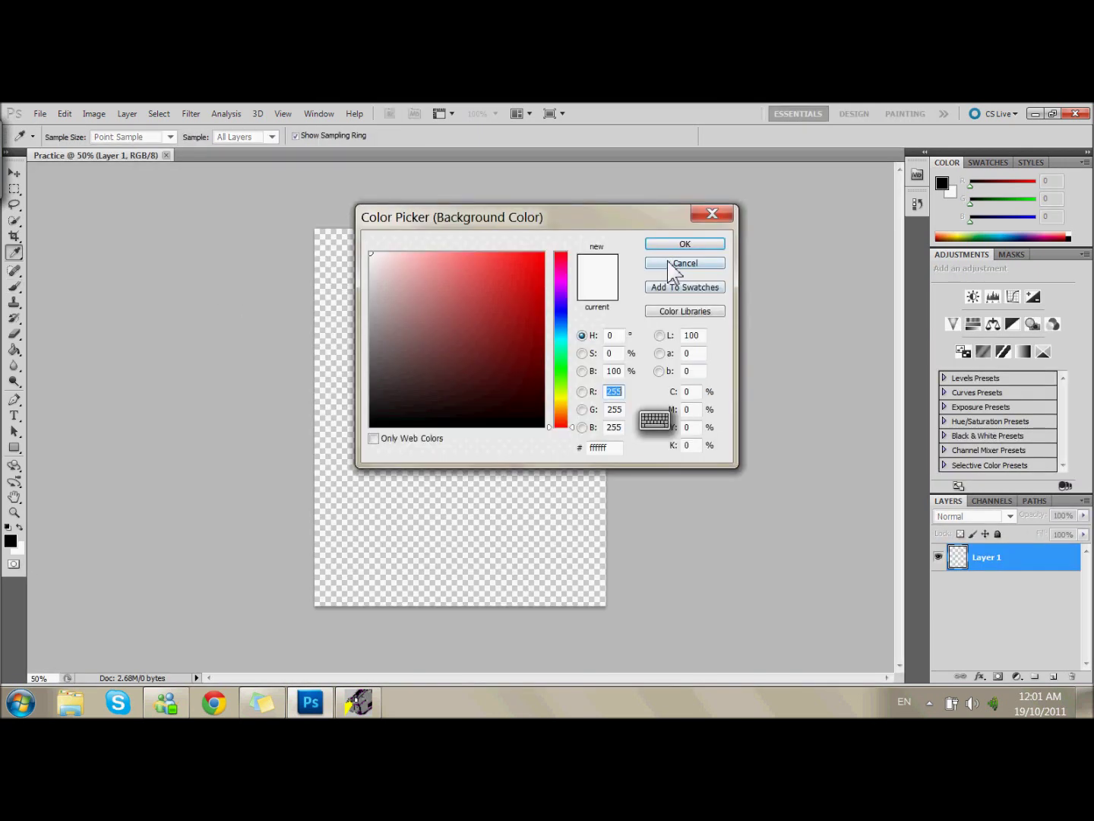
left_click(669, 266)
left_click(9, 542)
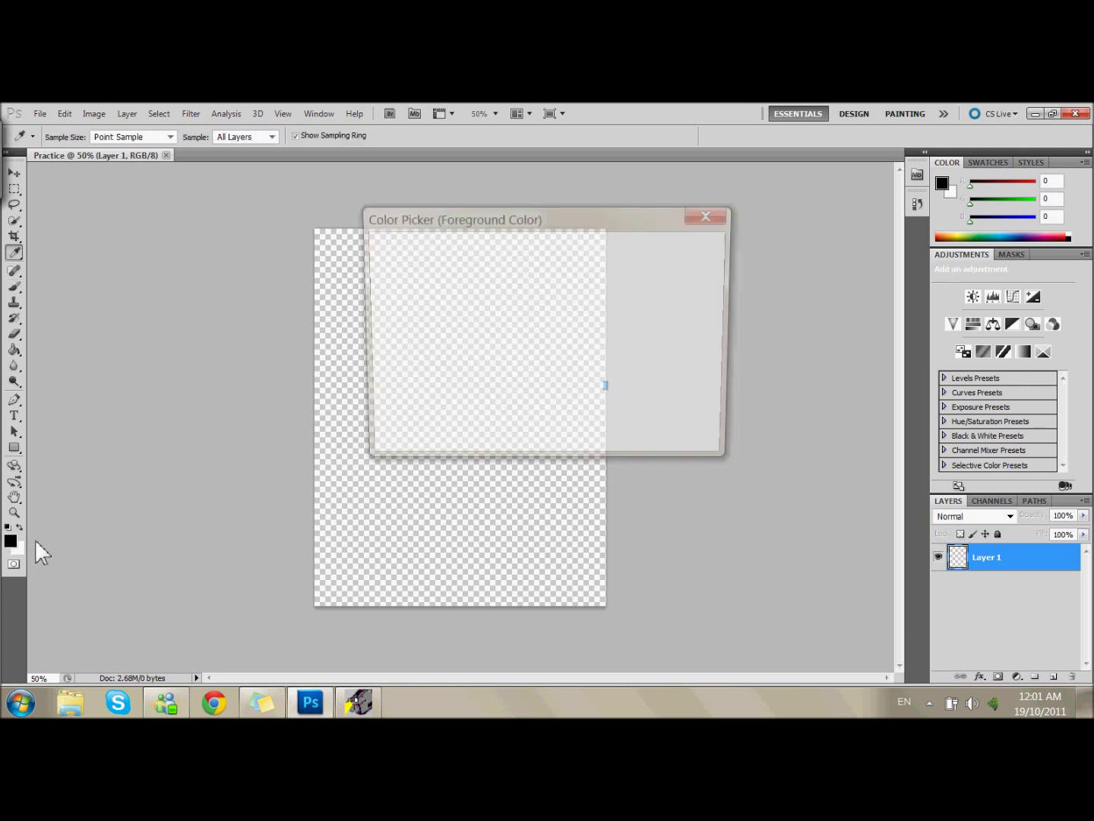
left_click(371, 254)
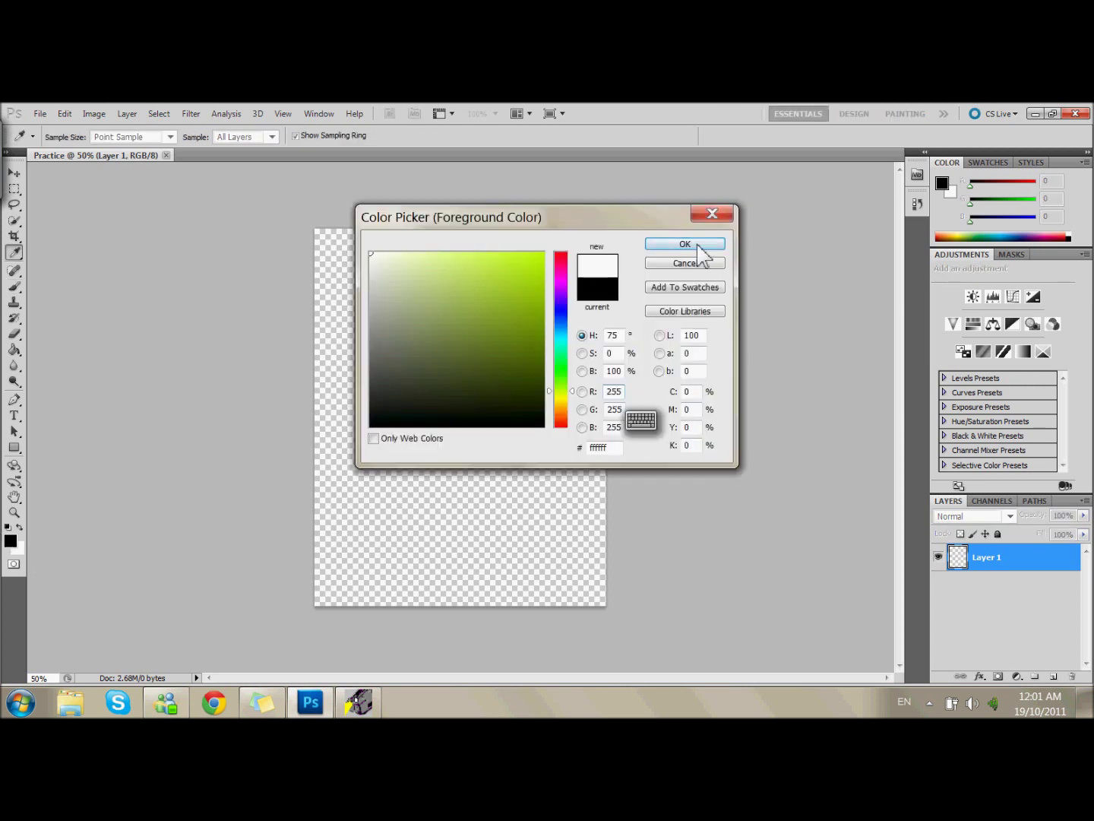
left_click(698, 244)
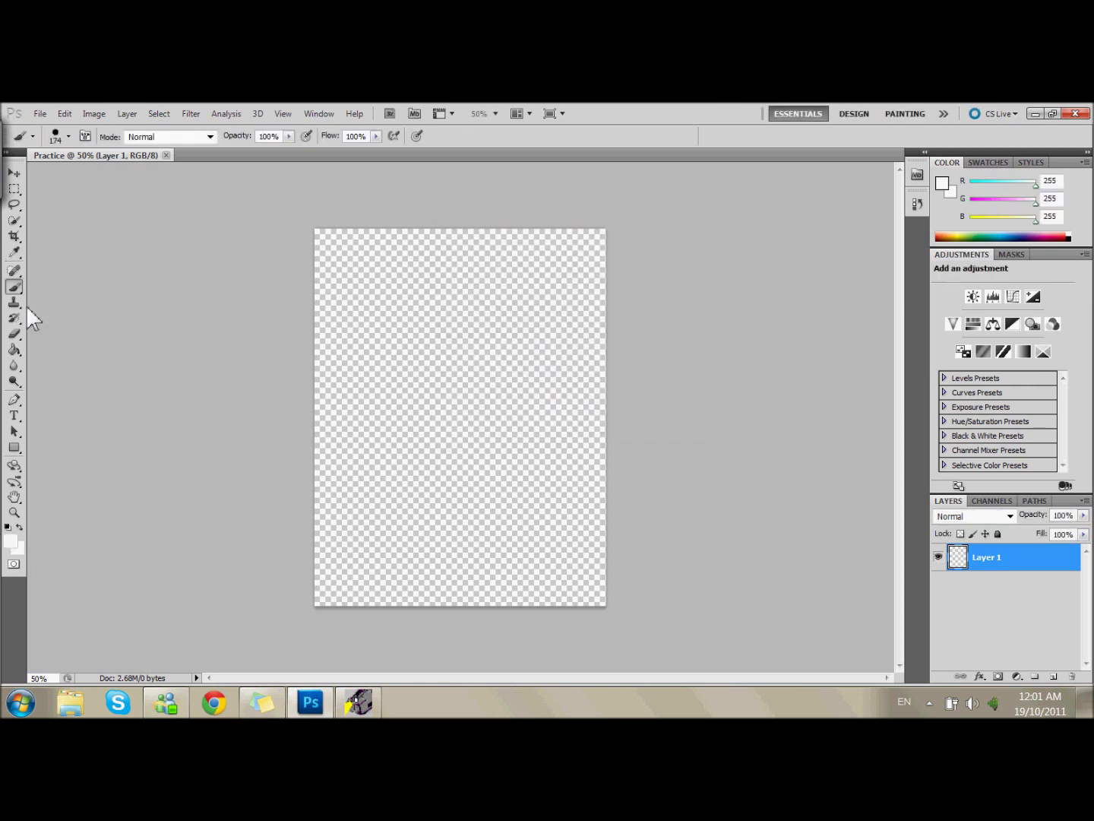
left_click(14, 349)
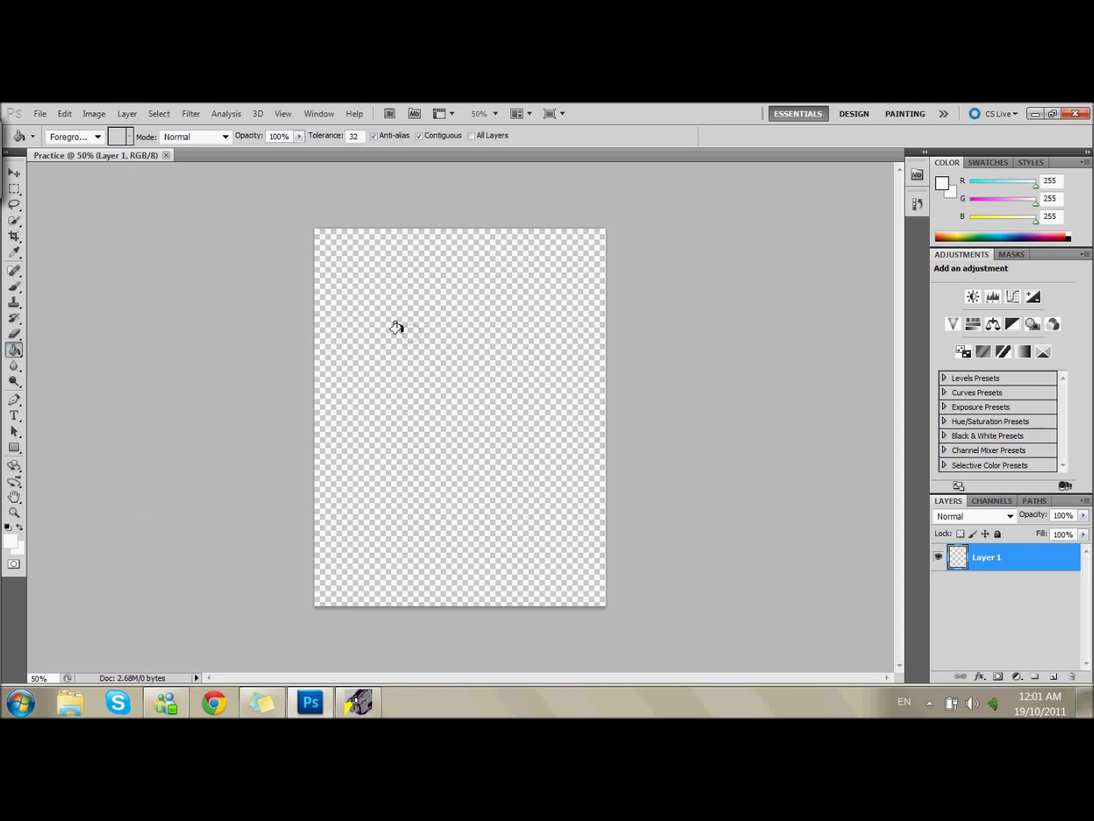
left_click(396, 327)
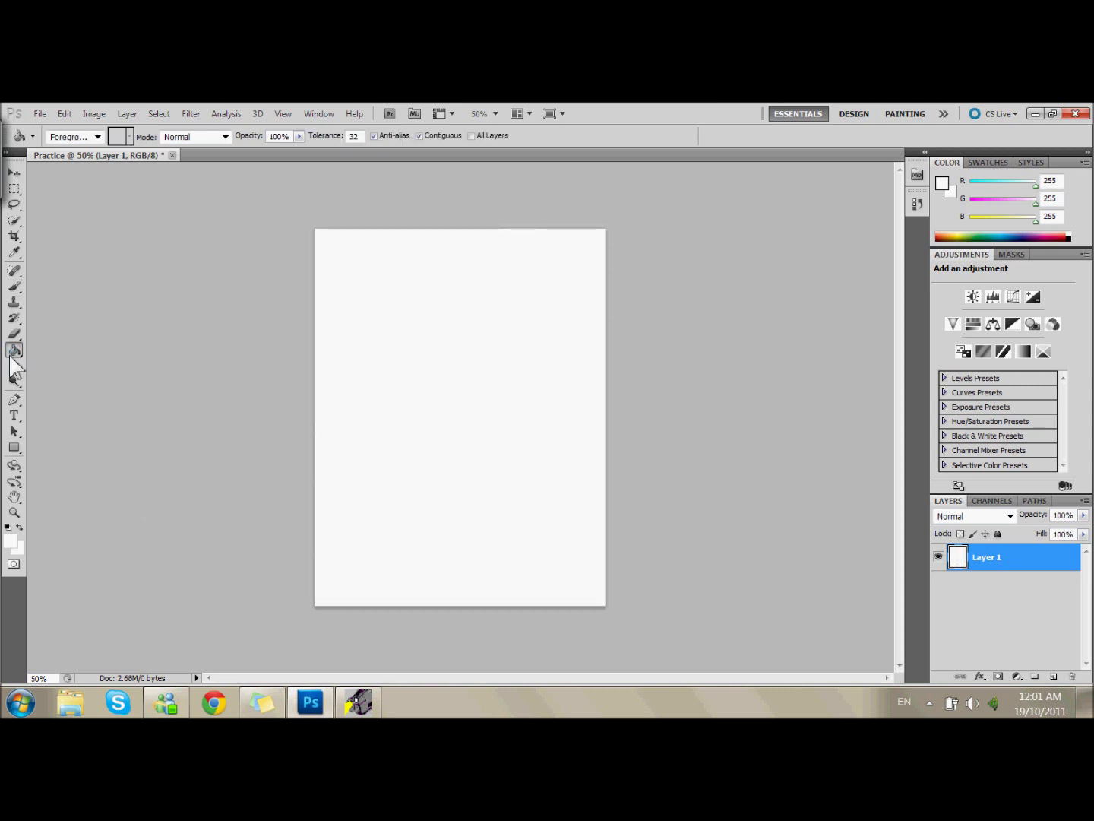
left_click(13, 356)
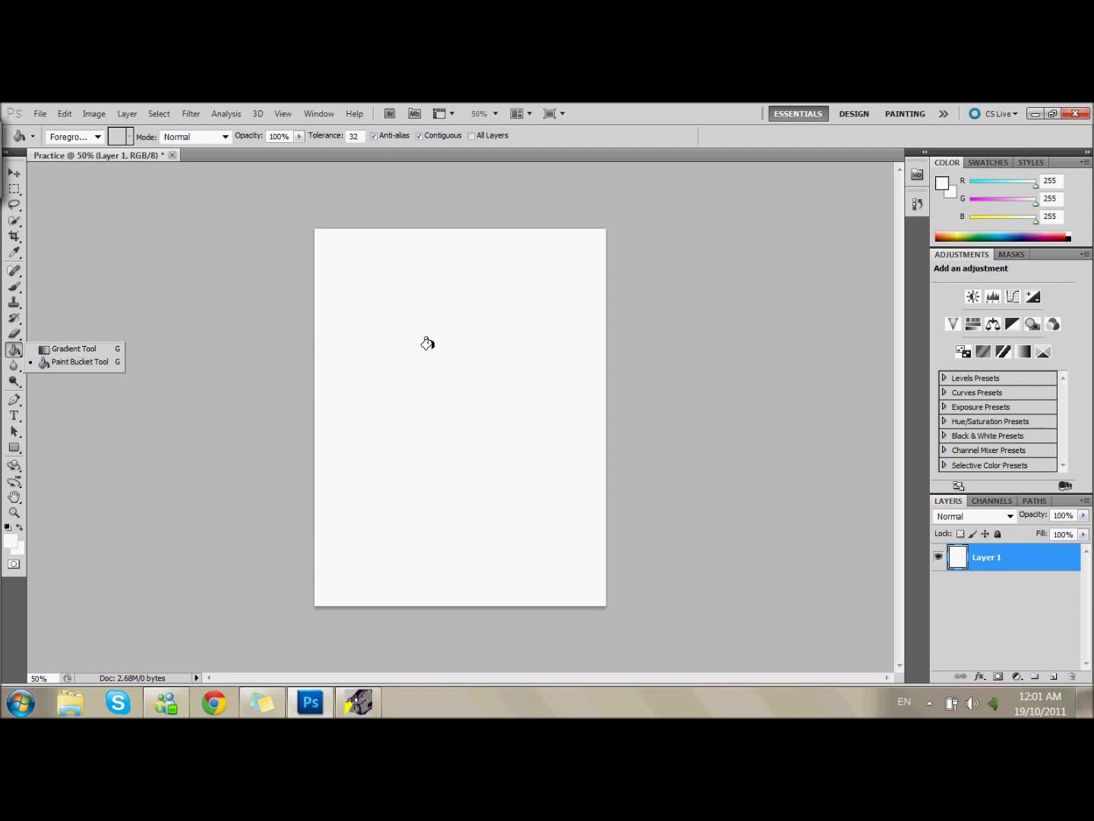
left_click(73, 367)
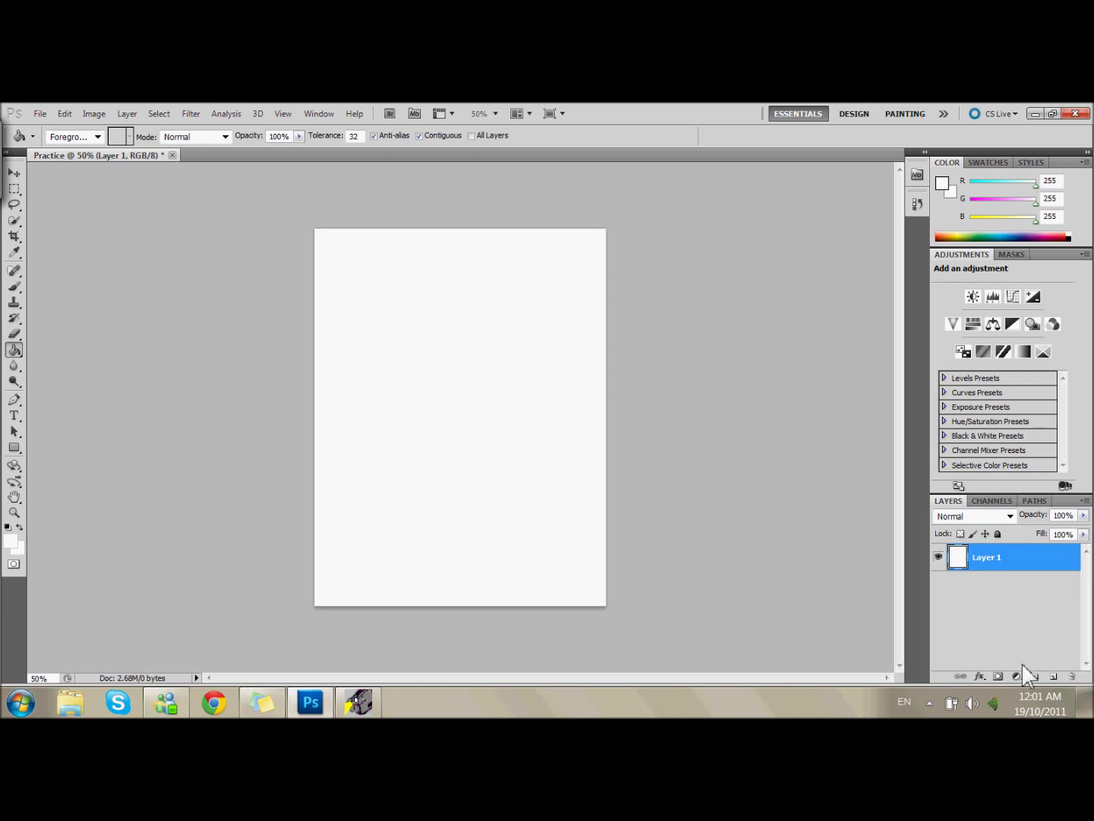
Add a new layer and enter "Text test" in Brush Script Std on the upper part of the page
left_click(1052, 677)
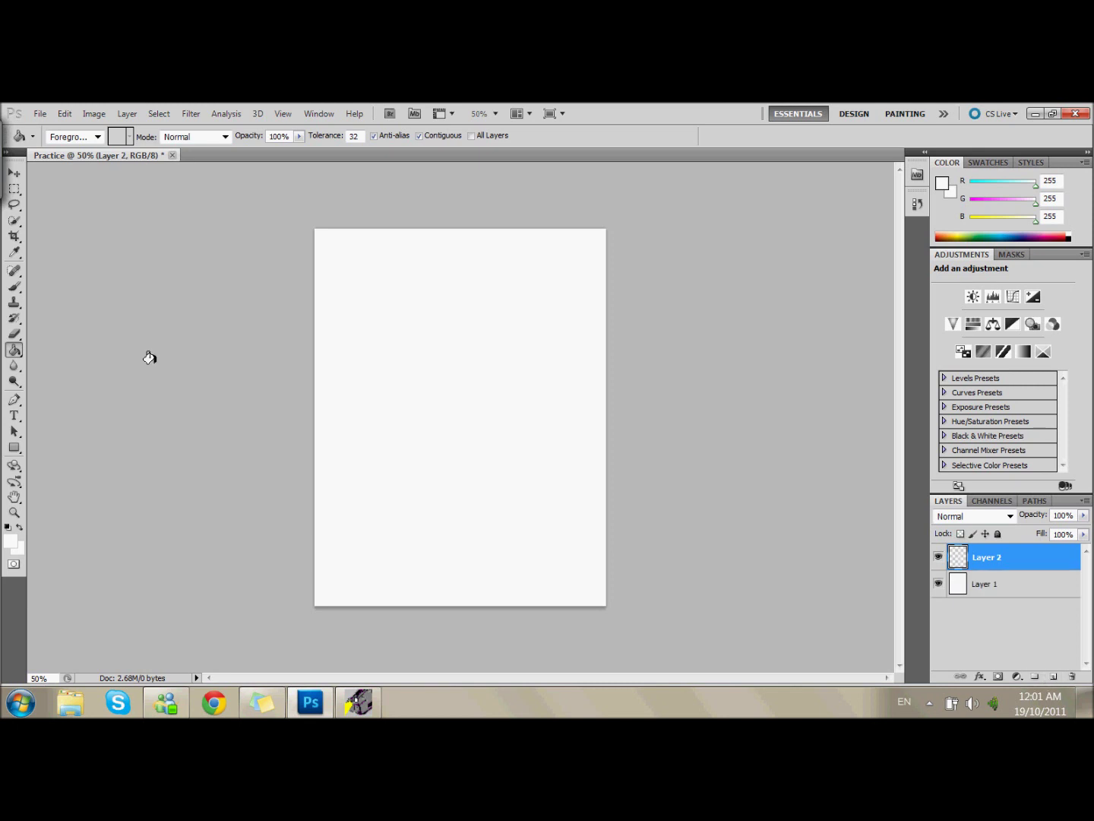
left_click(14, 415)
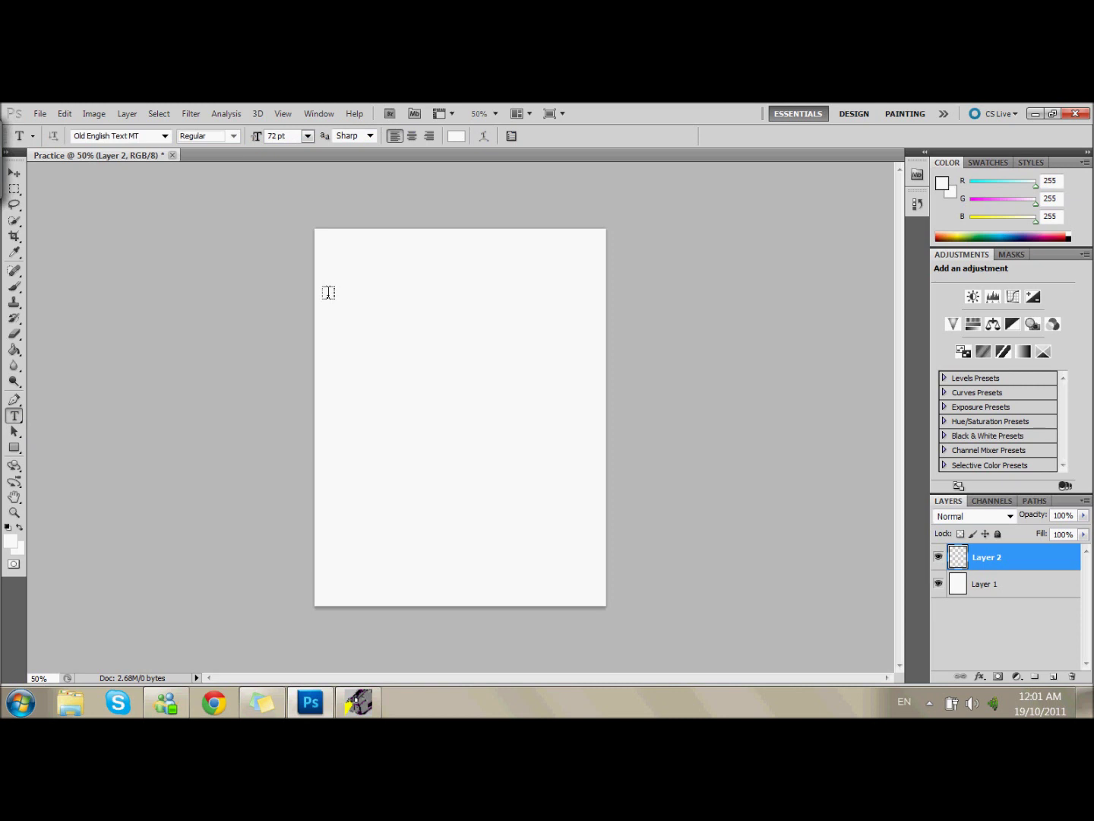
left_click(388, 315)
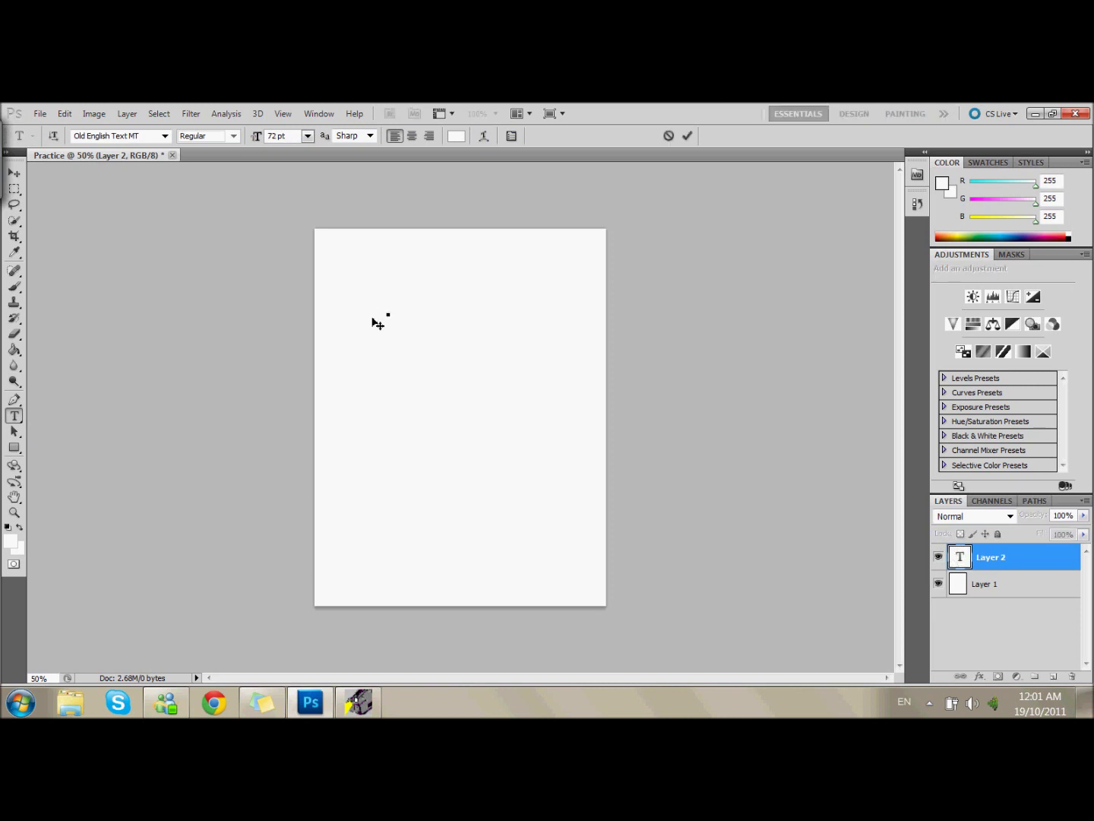
left_click(165, 136)
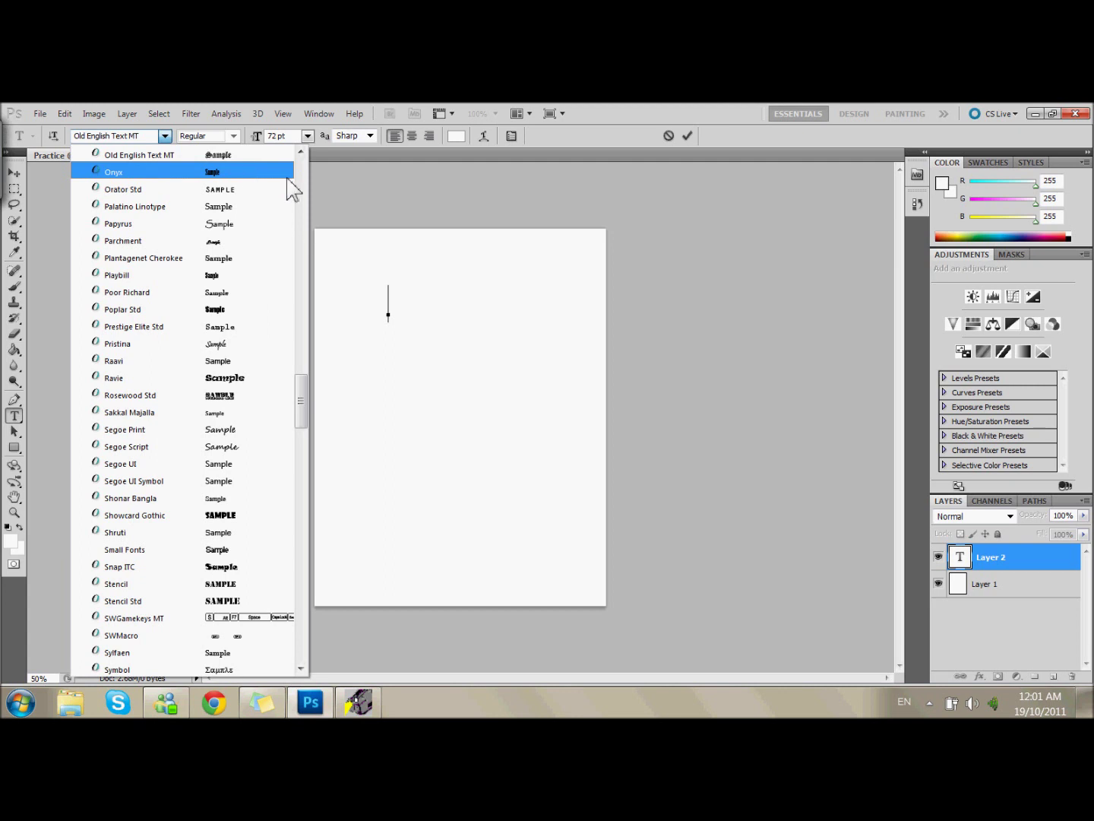
left_click_drag(302, 406, 291, 183)
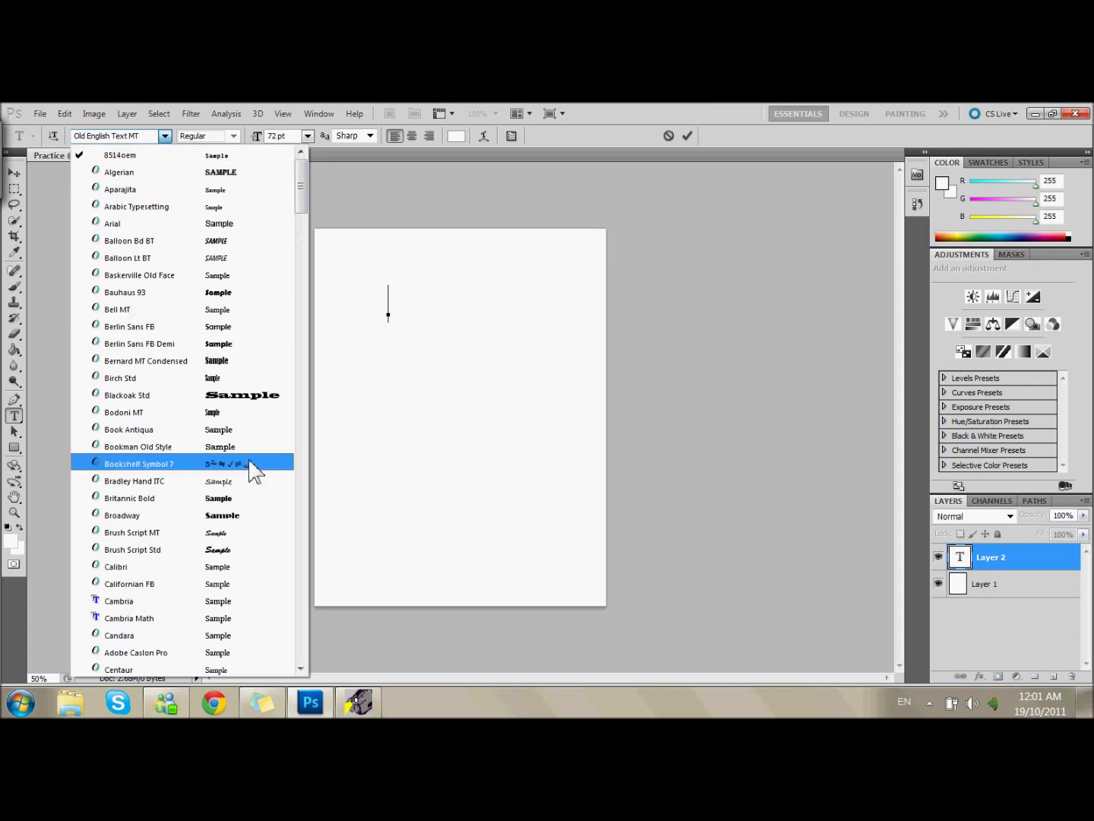
left_click(248, 547)
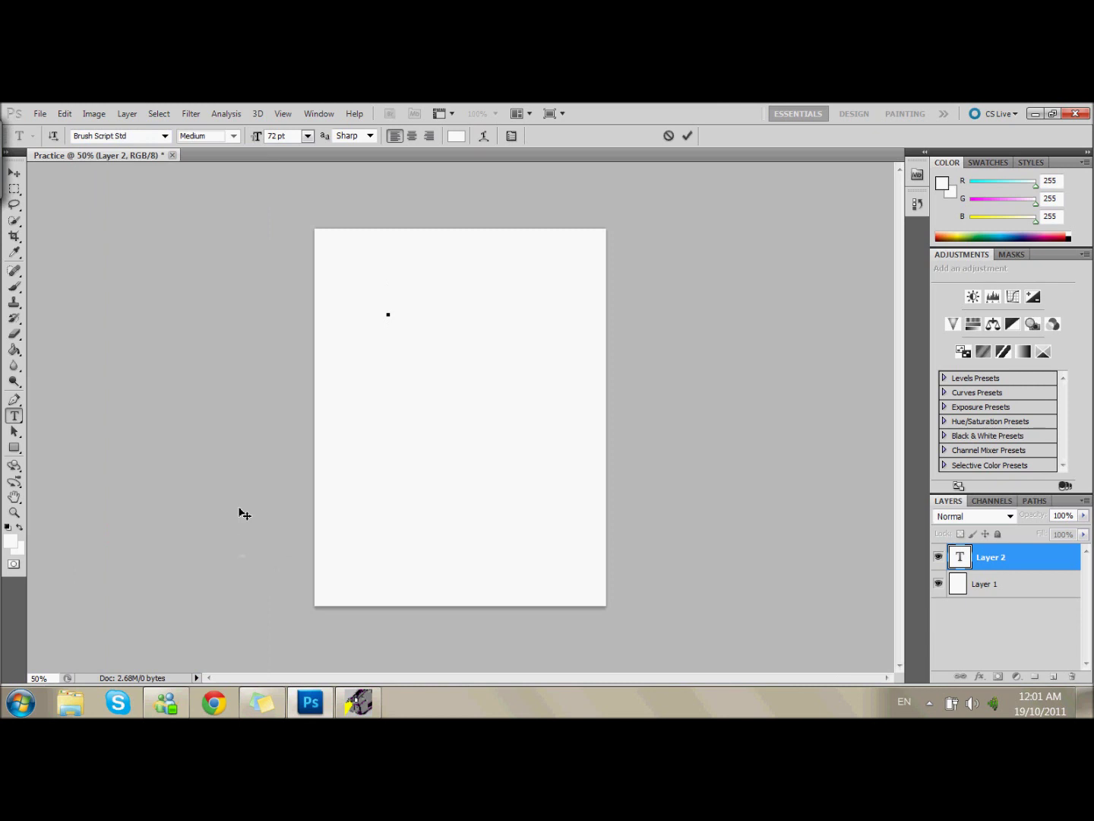
type("hello")
Set the foreground color to black, apply it to the entered text and commit the text
left_click(10, 540)
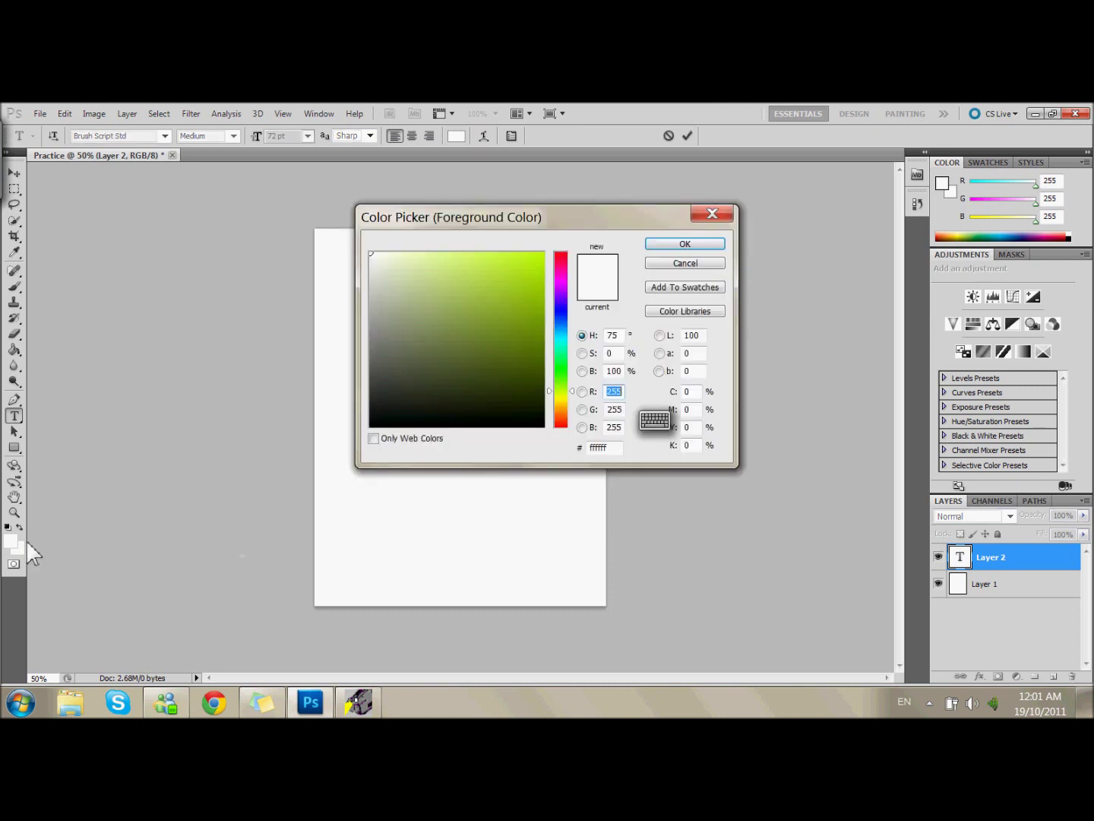
type("0")
left_click(684, 244)
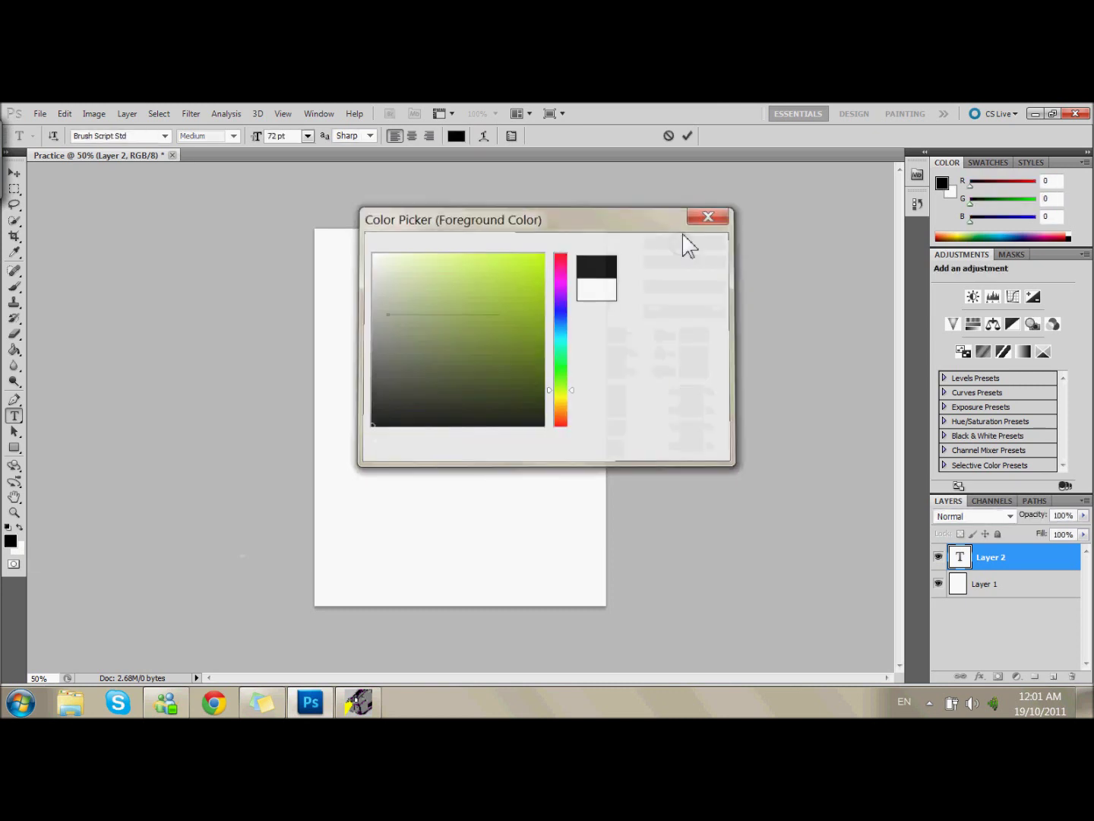
left_click_drag(480, 315, 393, 325)
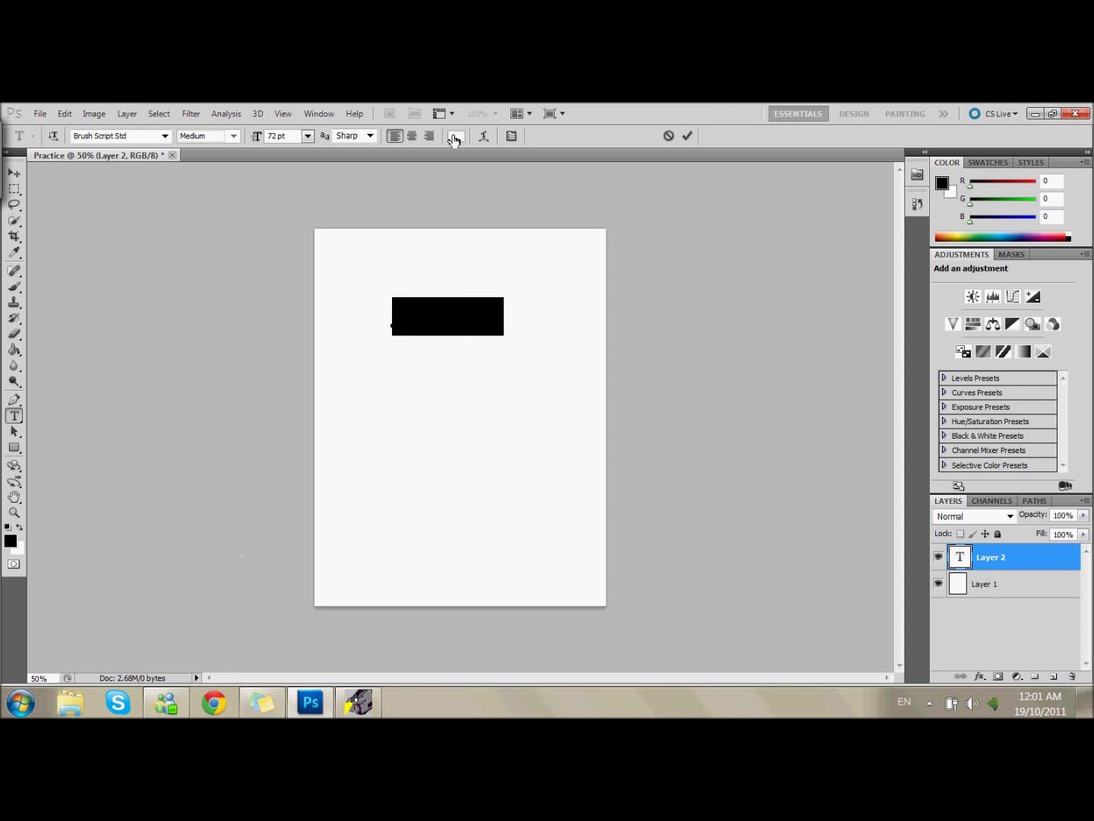
left_click(10, 541)
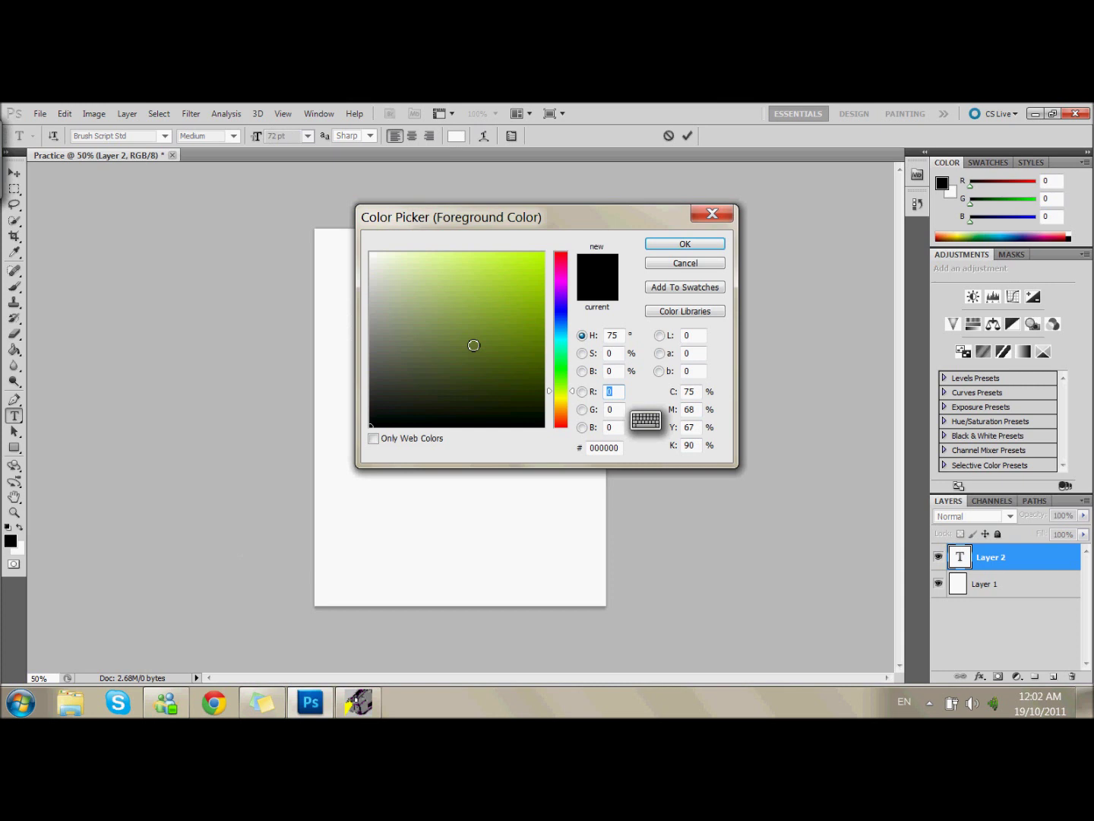
key("Return")
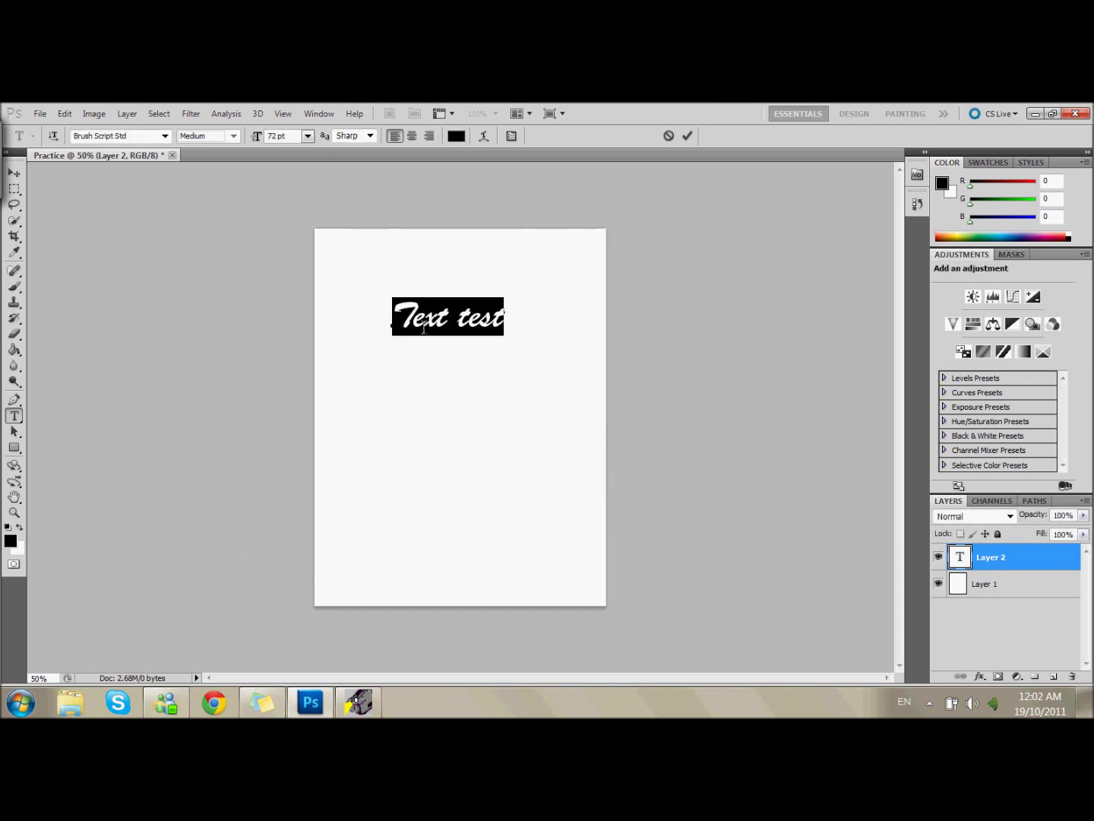
left_click(15, 188)
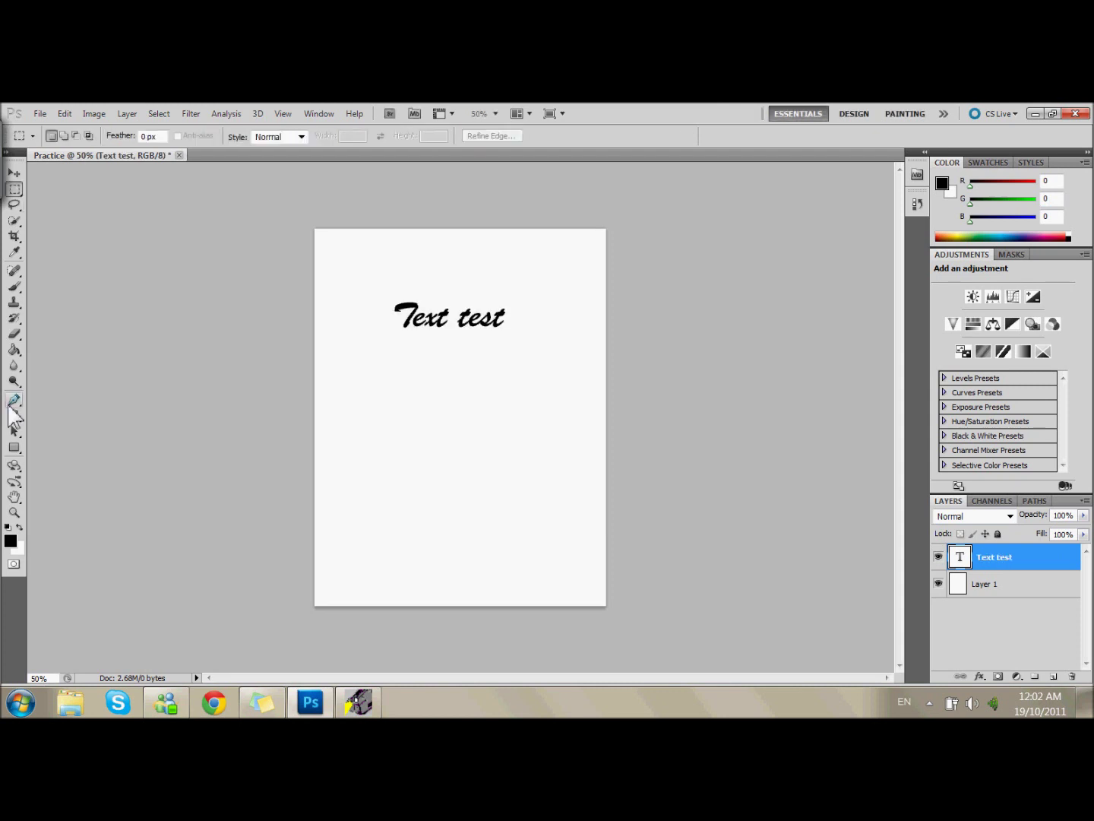
Reopen the "Text test" layer's text for editing and select all of it
left_click(14, 414)
left_click(511, 318)
key("Left")
key("Left")
key("Left")
key("Left")
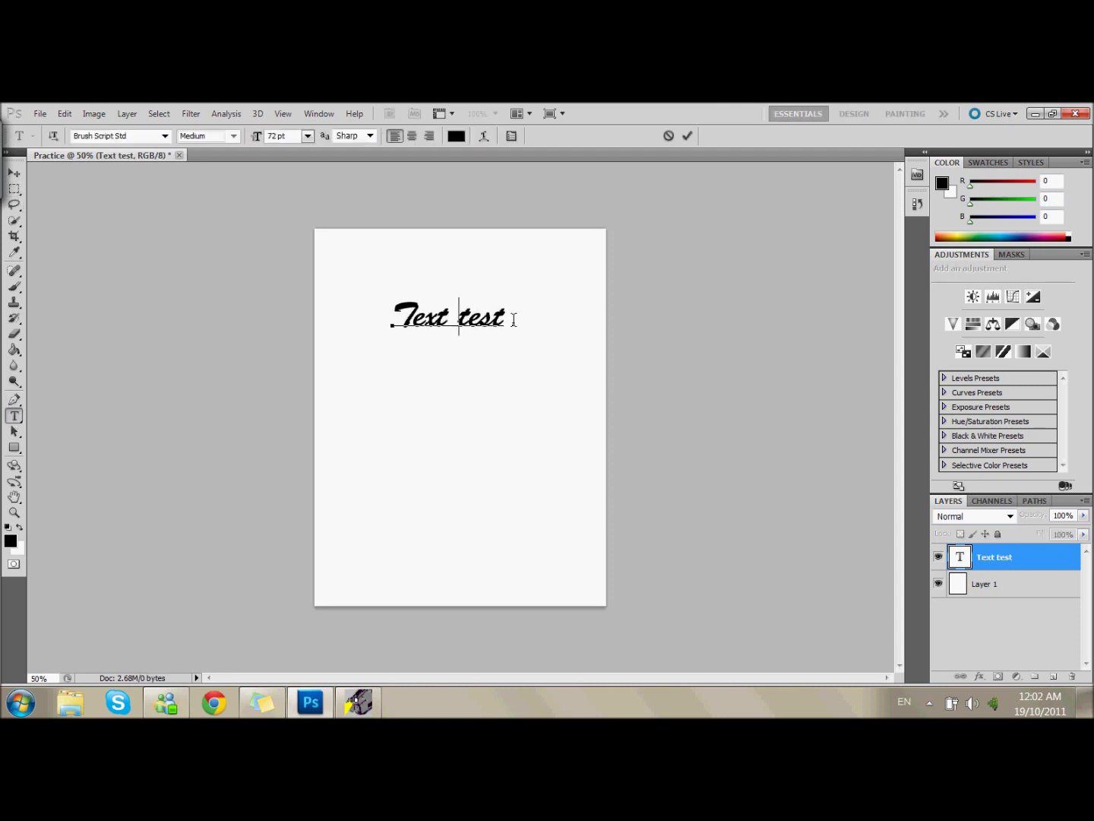
key("ctrl+a")
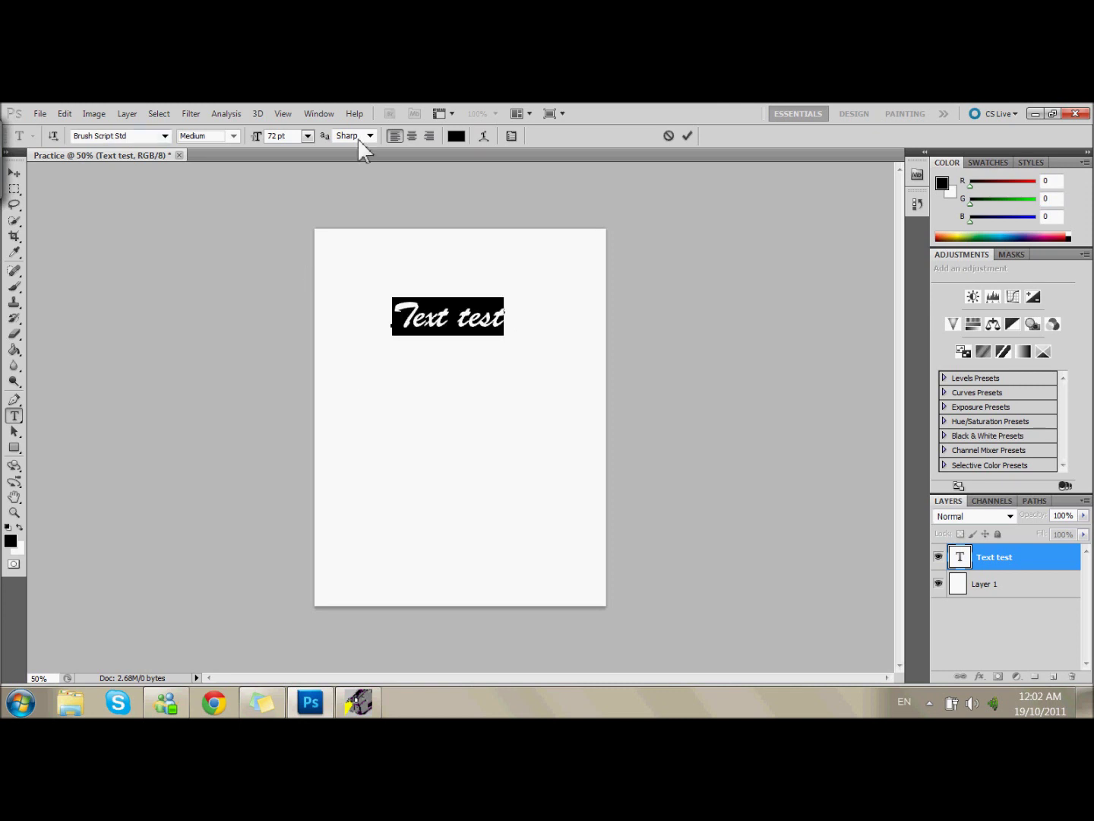
Free Transform the text to about 163% width and 195% height, rotated about -4.1°
left_click(93, 115)
mouse_move(114, 114)
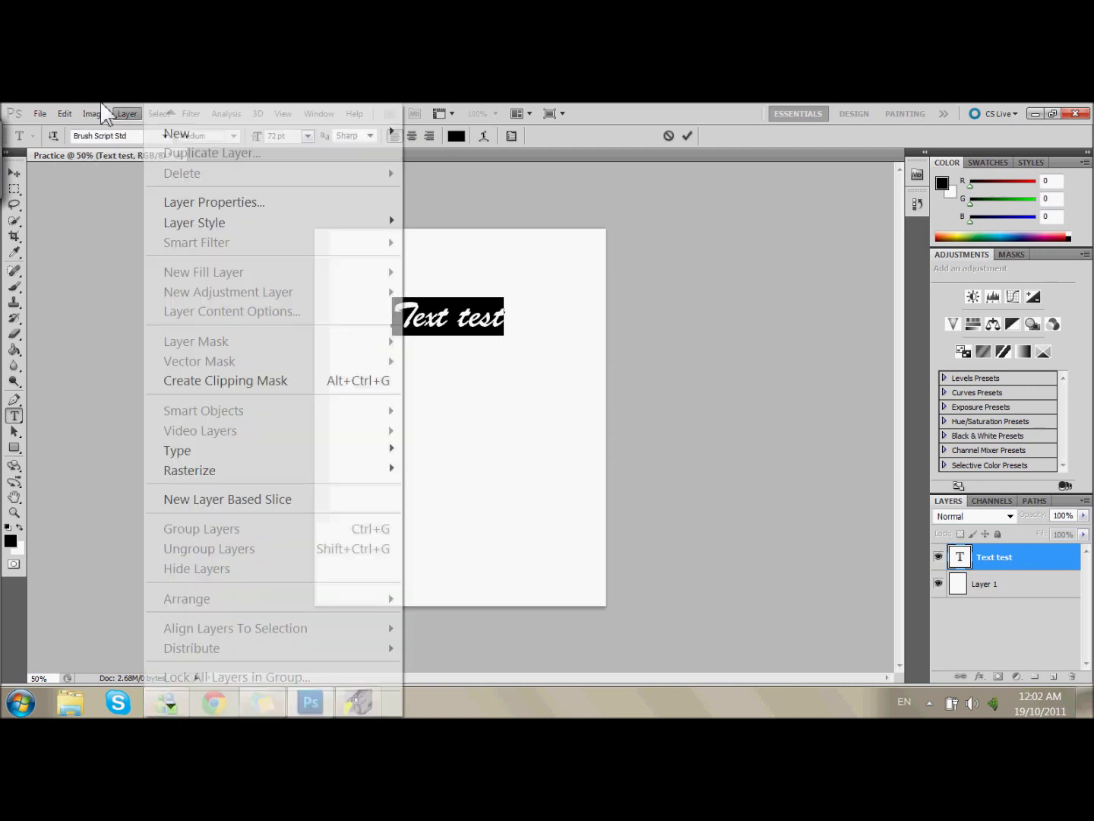
mouse_move(63, 115)
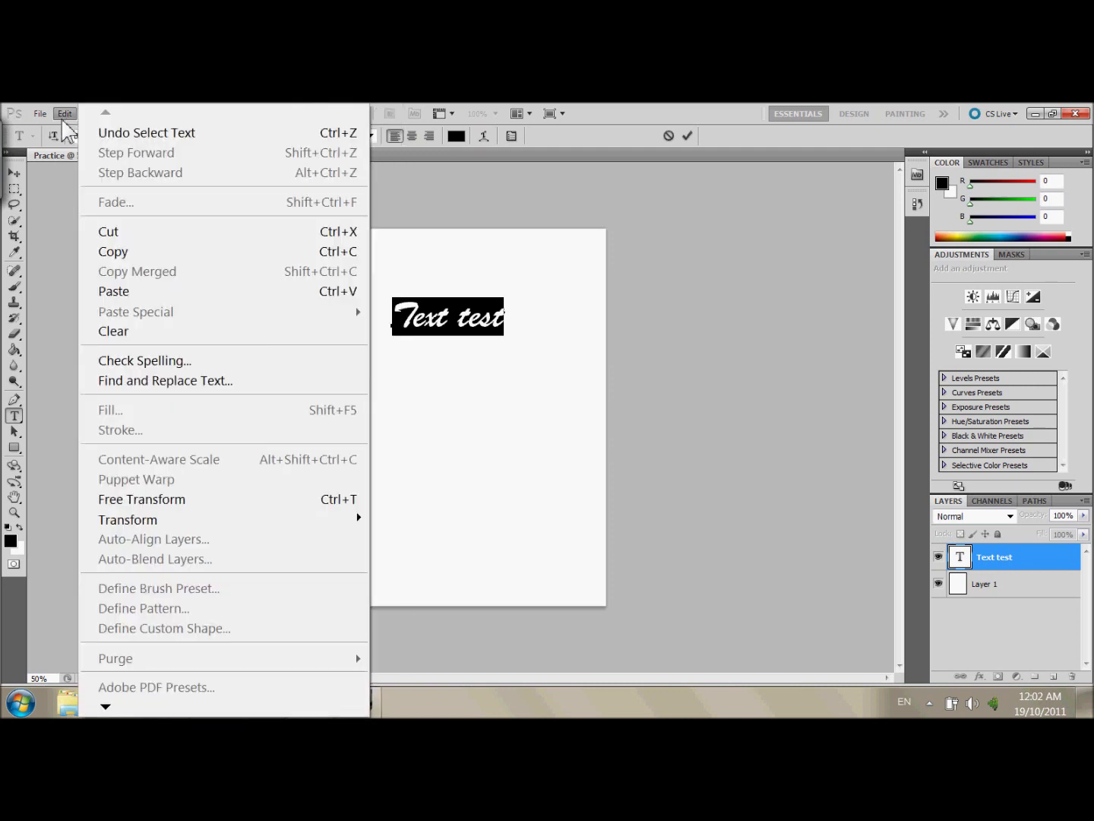
left_click(191, 500)
mouse_move(507, 318)
left_mouse_down()
mouse_move(572, 319)
mouse_move(525, 317)
left_mouse_up()
left_click_drag(459, 335, 472, 392)
key("ctrl+z")
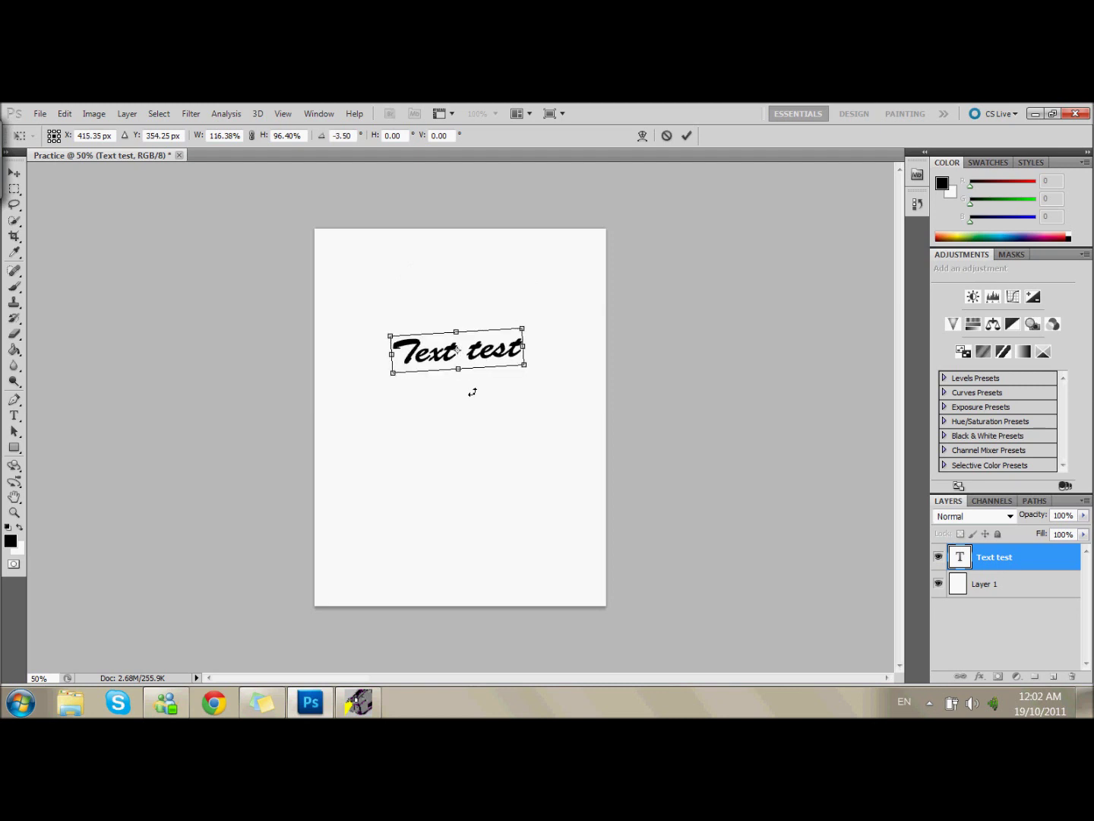
left_click_drag(522, 328, 571, 287)
left_click_drag(524, 328, 493, 344)
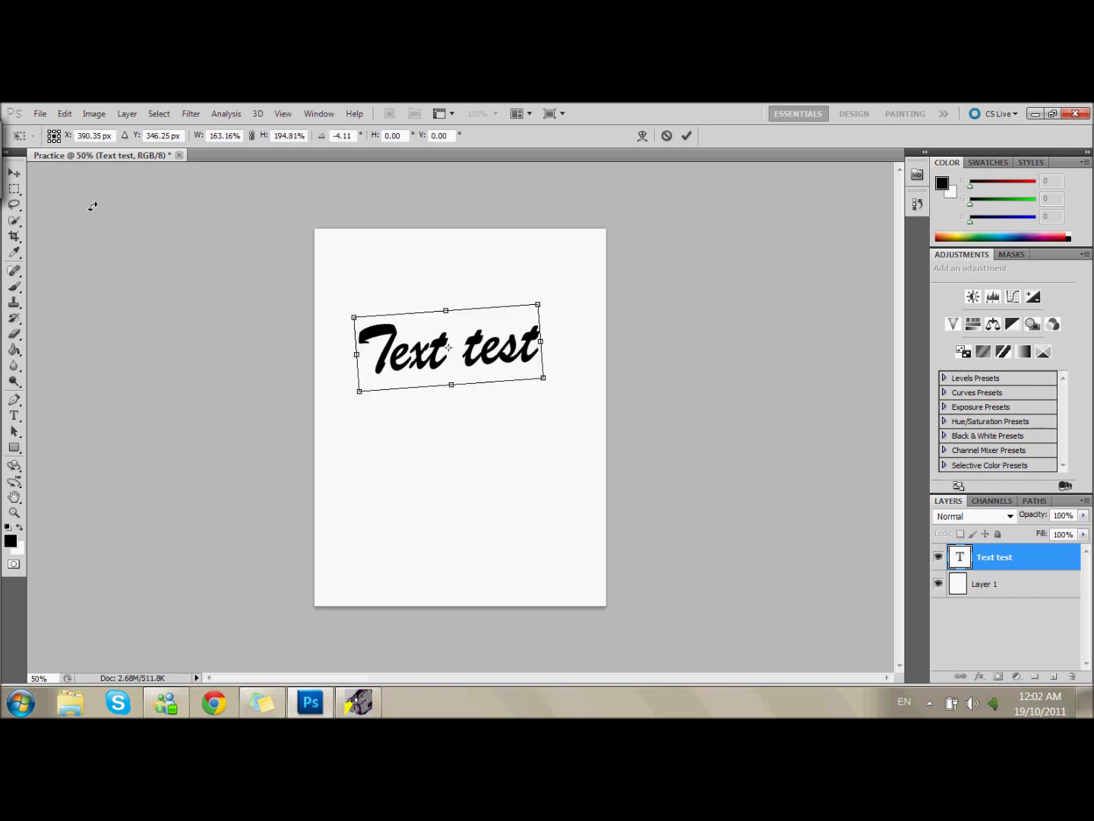
Warp the "Text test" text with the Arc style, bending it downward to about -22.7%
left_click(64, 114)
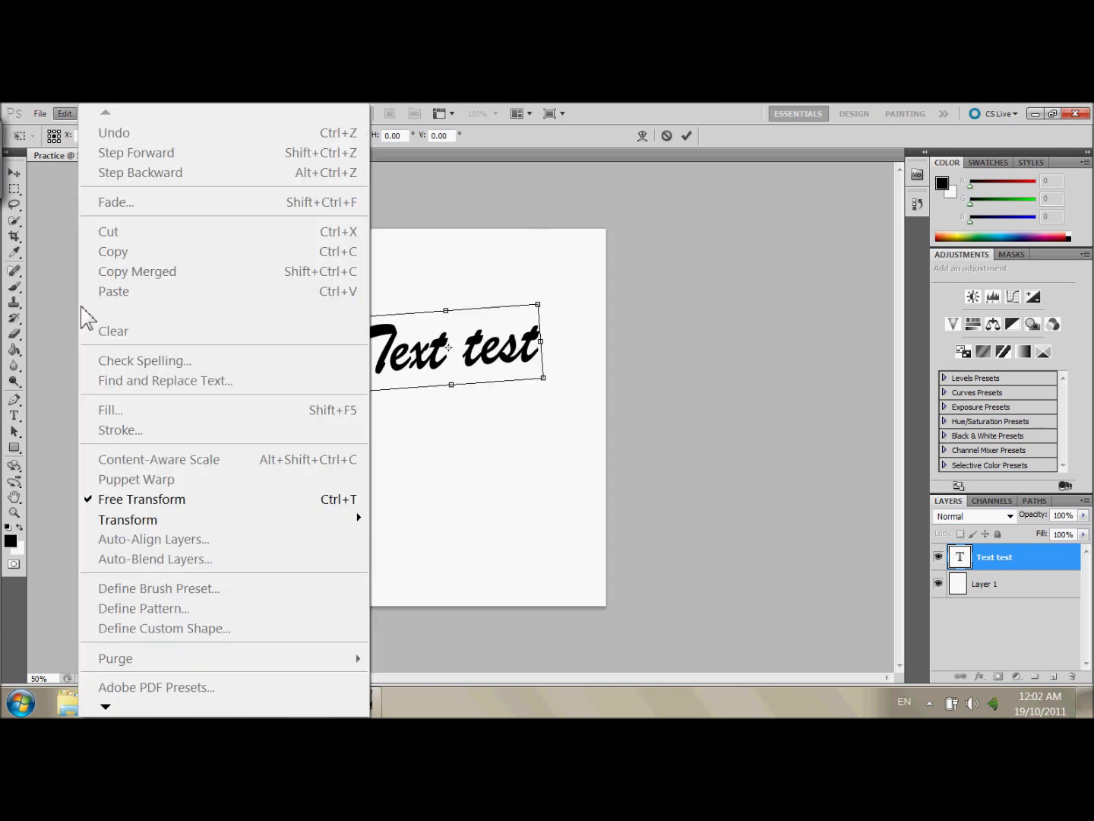
mouse_move(174, 519)
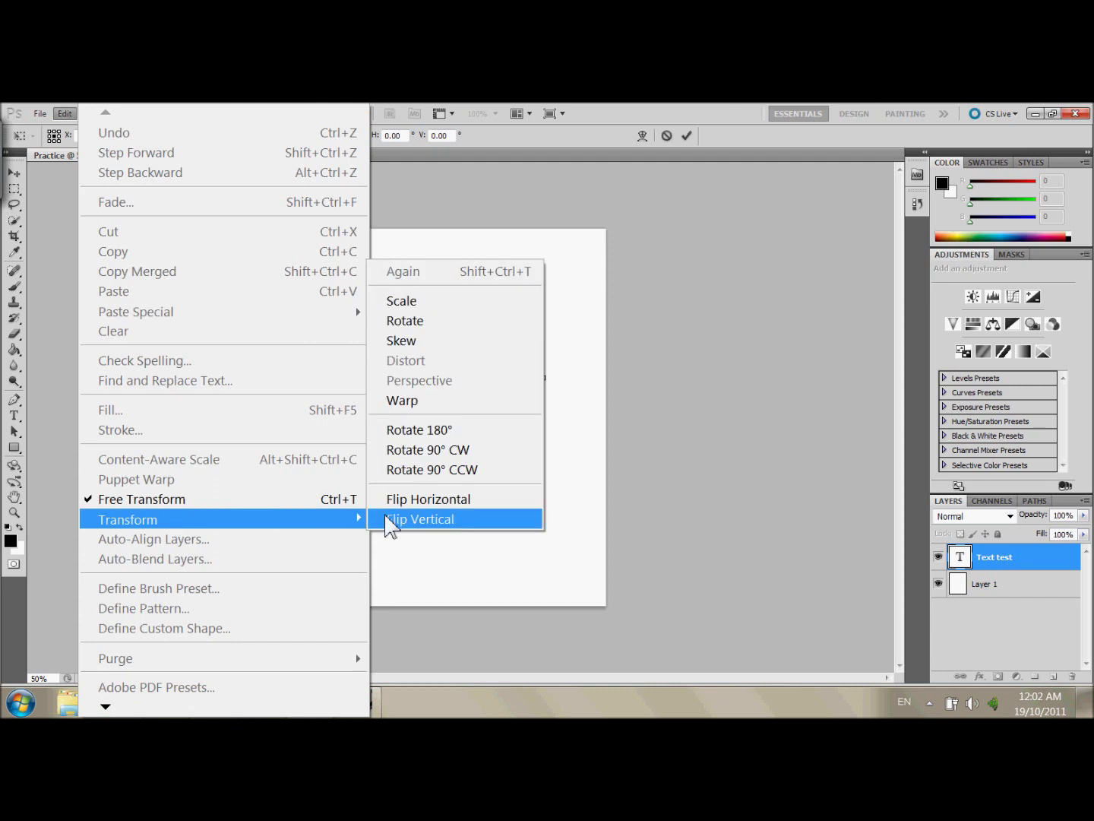
left_click(437, 400)
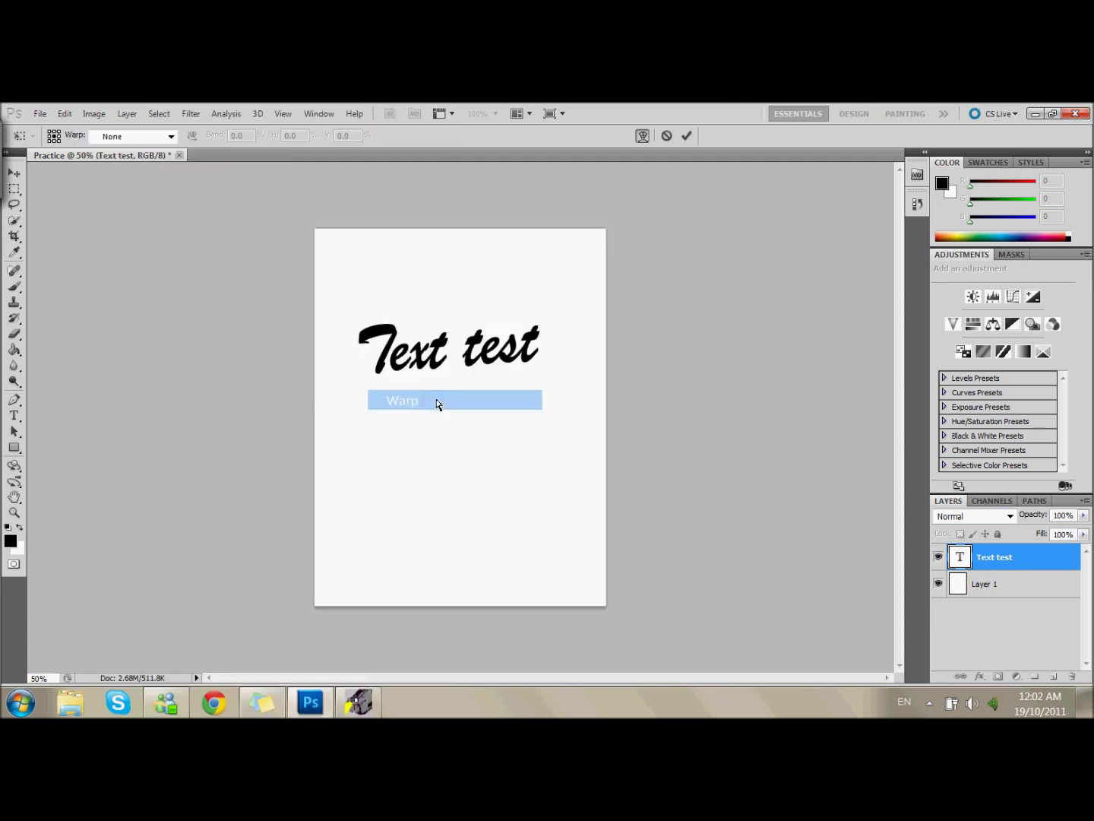
left_click(170, 137)
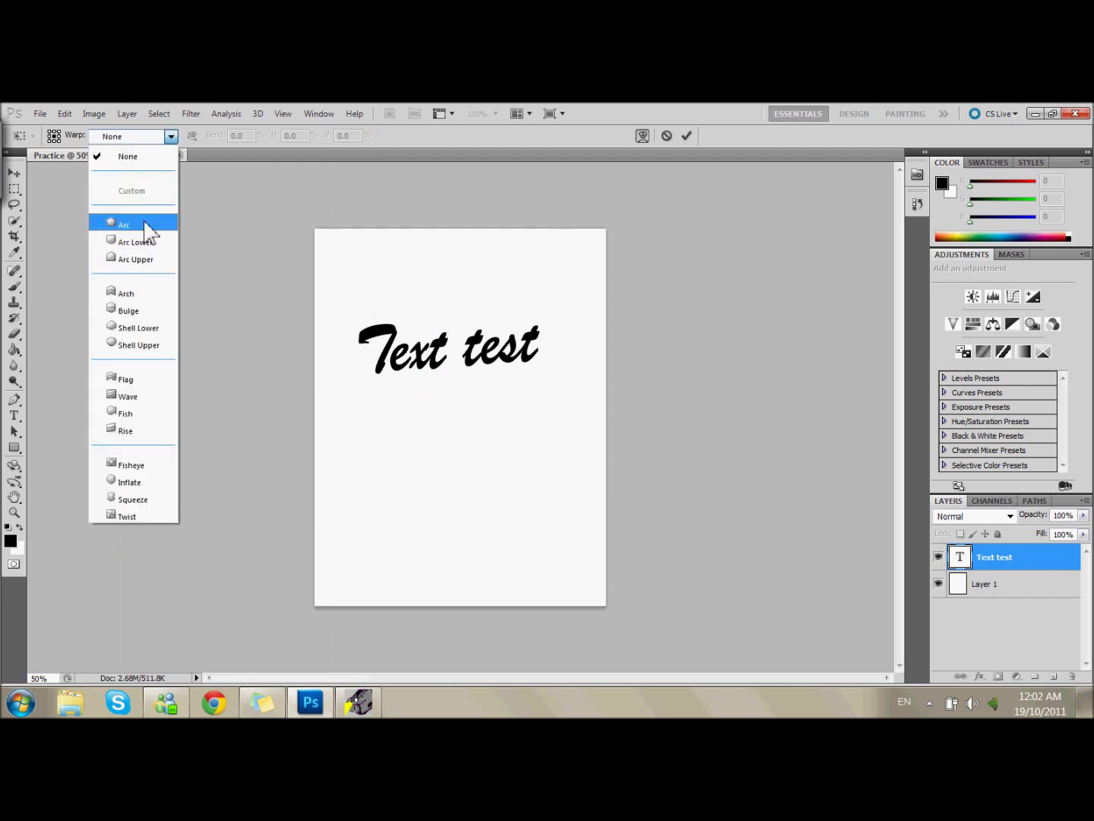
left_click(147, 227)
left_click_drag(442, 277, 443, 333)
Switch the text's warp style to Arc Lower with a bend of about 0.8%
left_click(171, 135)
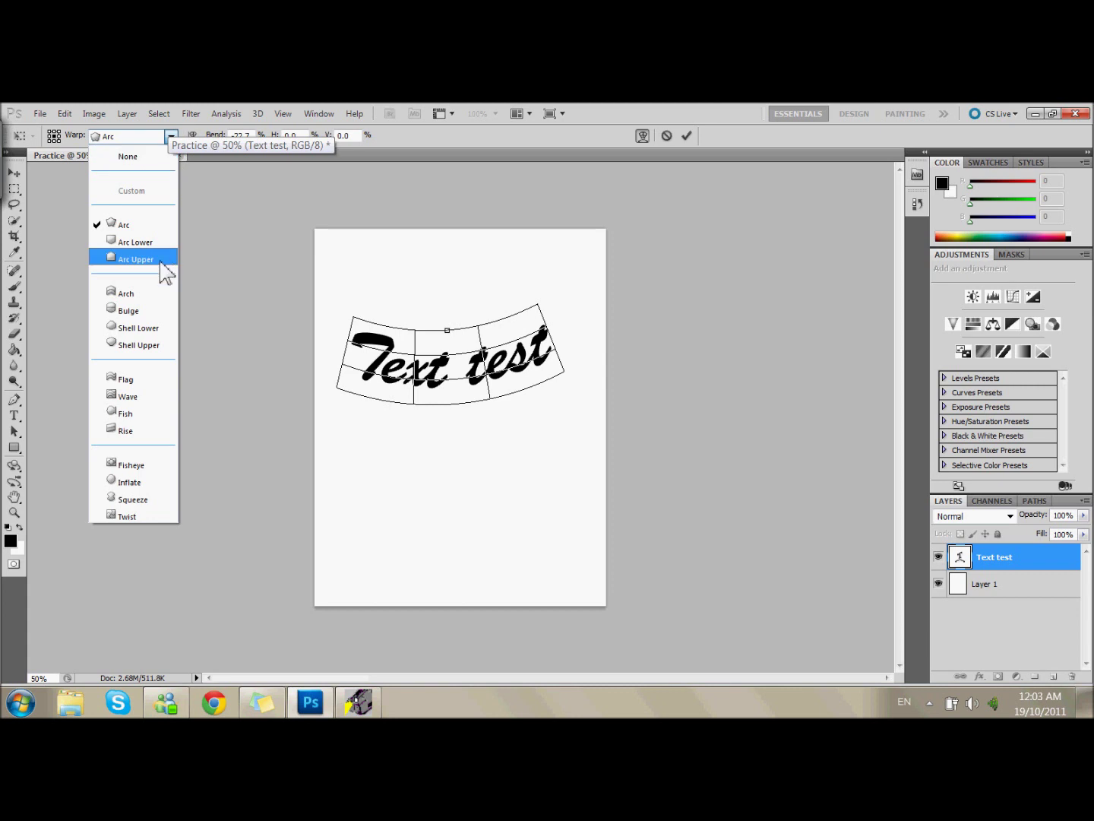
left_click(137, 242)
mouse_move(451, 366)
left_mouse_down()
mouse_move(461, 479)
mouse_move(454, 344)
mouse_move(451, 387)
left_mouse_up()
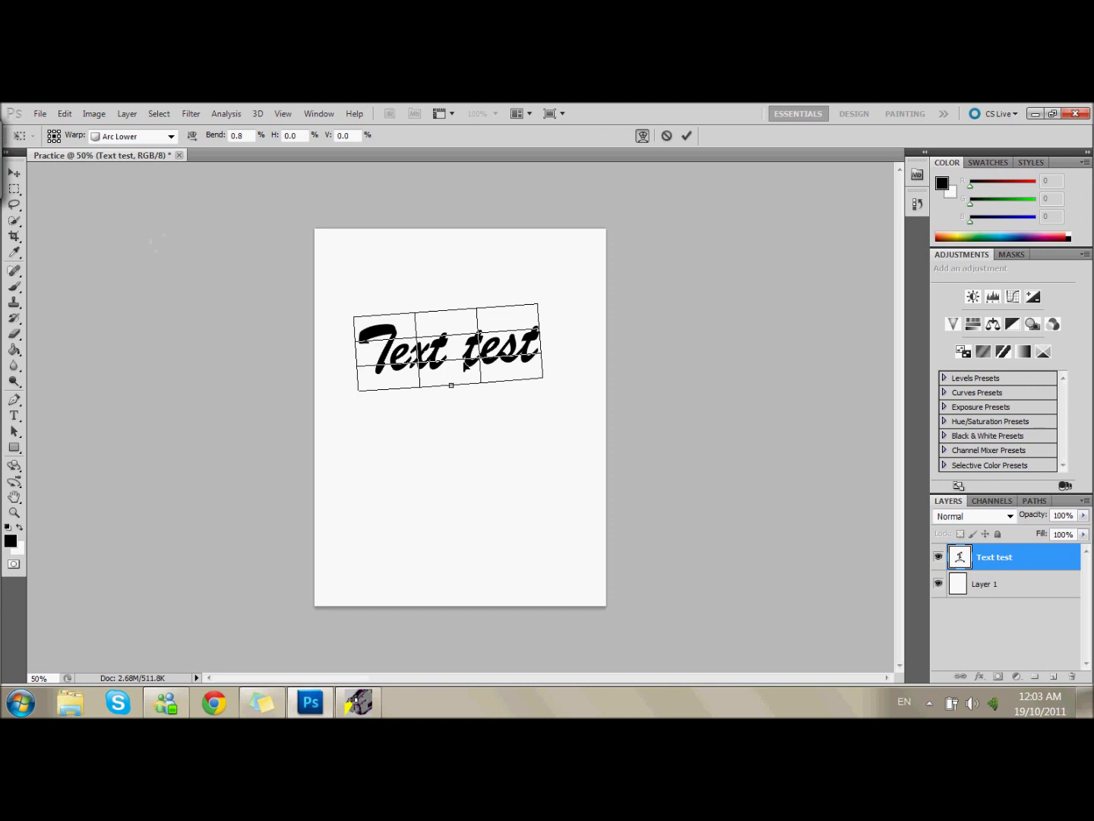
Change the text's warp style to Arch and bend it to about -34.3%
left_click(170, 137)
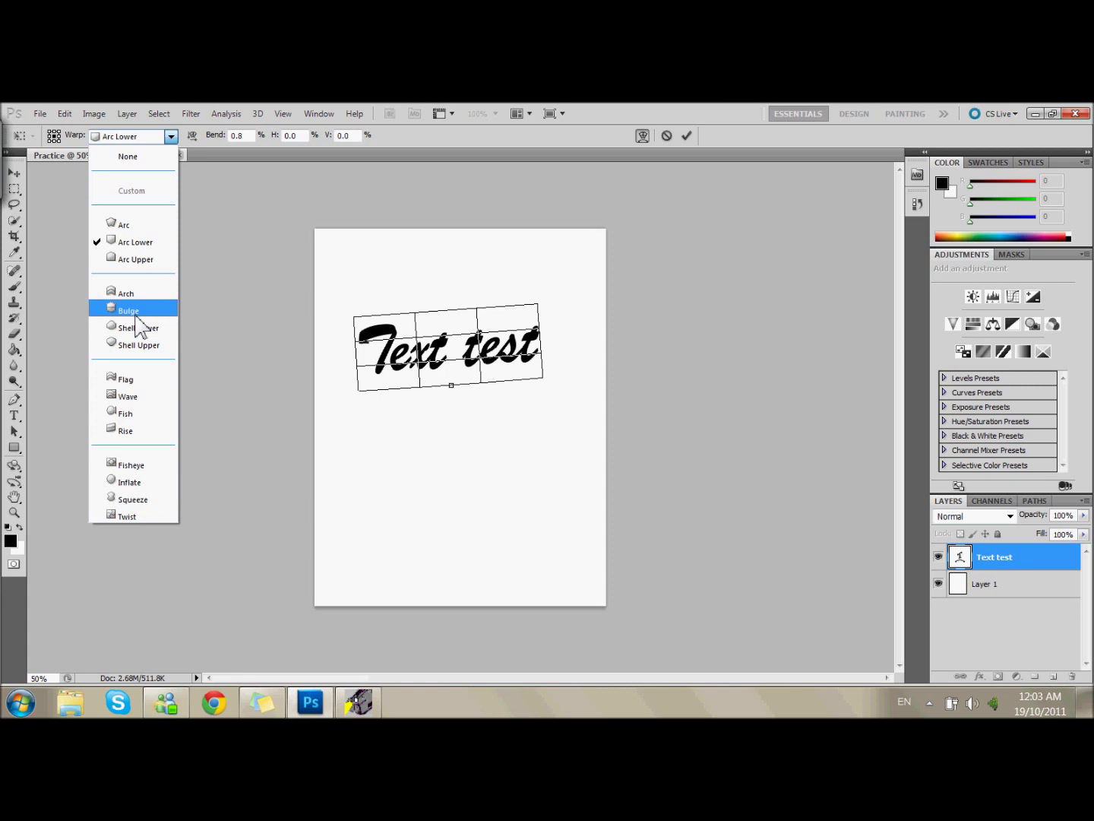
left_click(132, 295)
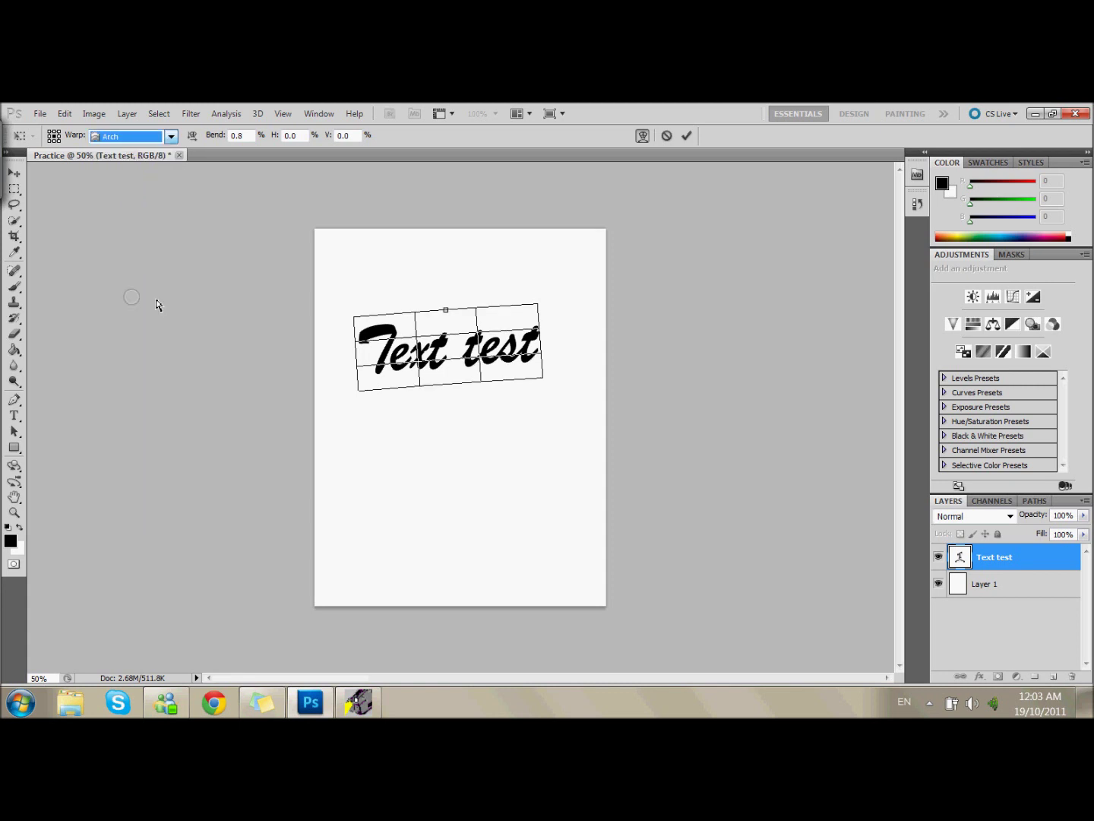
left_click_drag(446, 310, 448, 341)
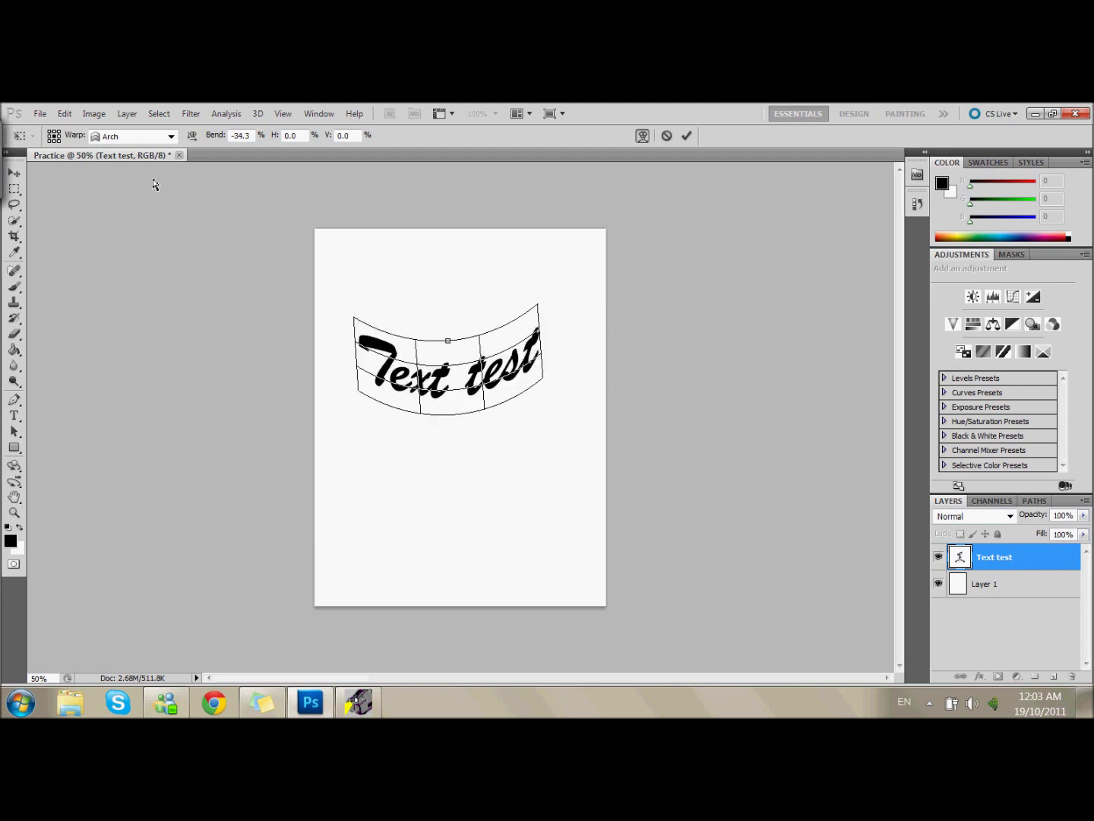
Change the text's warp style to Bulge with a bend of about 4.2%
left_click(172, 136)
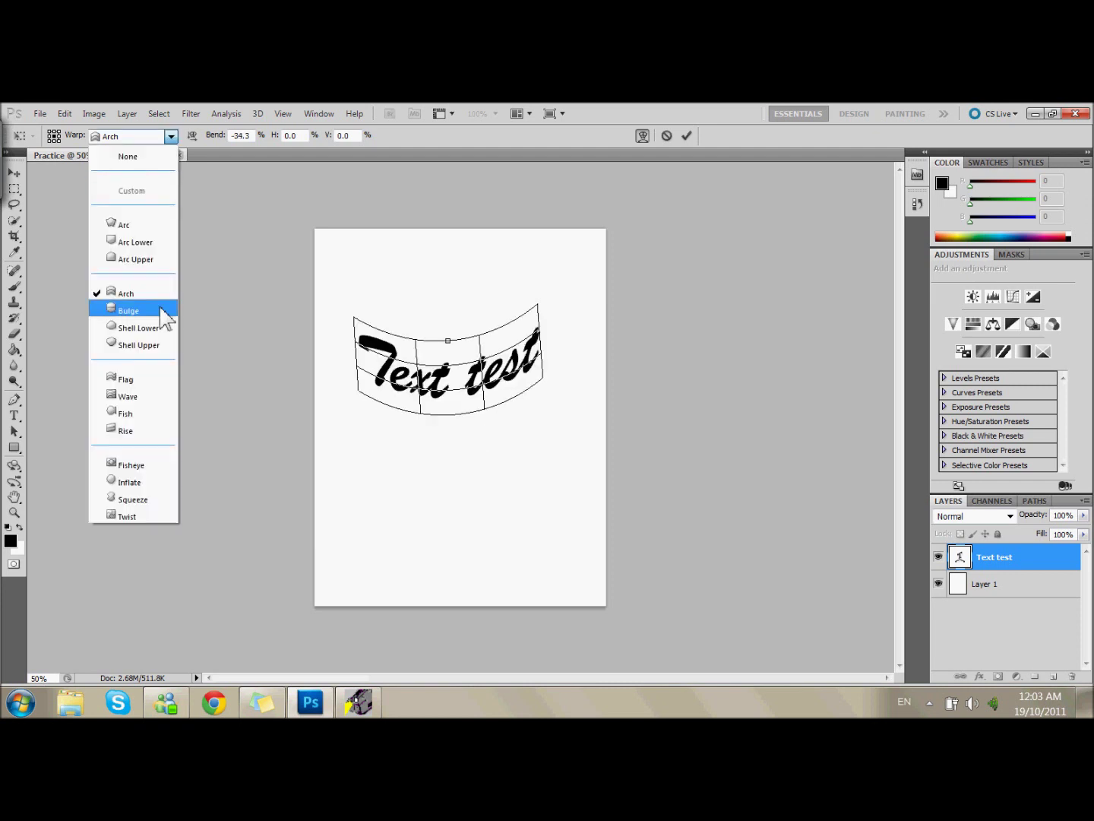
left_click(129, 310)
left_click_drag(447, 348, 388, 285)
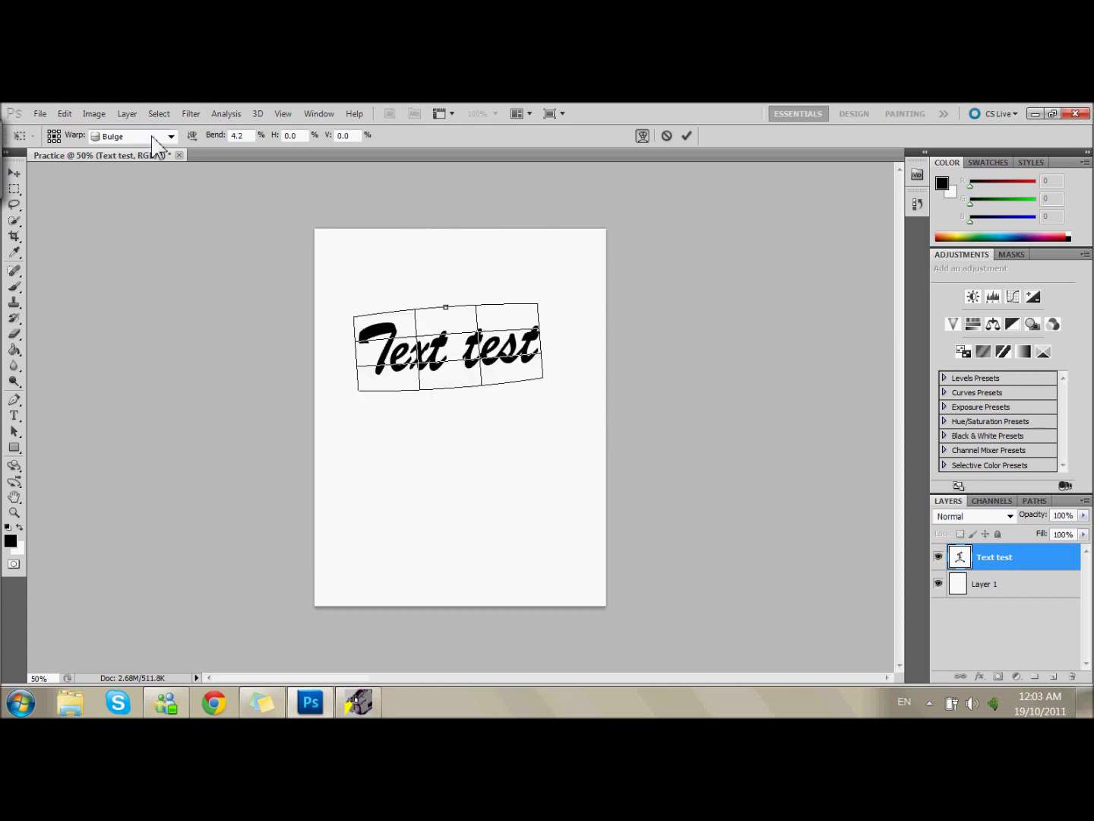
Rotate the warped text clockwise to an angle of about 5.2° with the Rotate transform
left_click(71, 113)
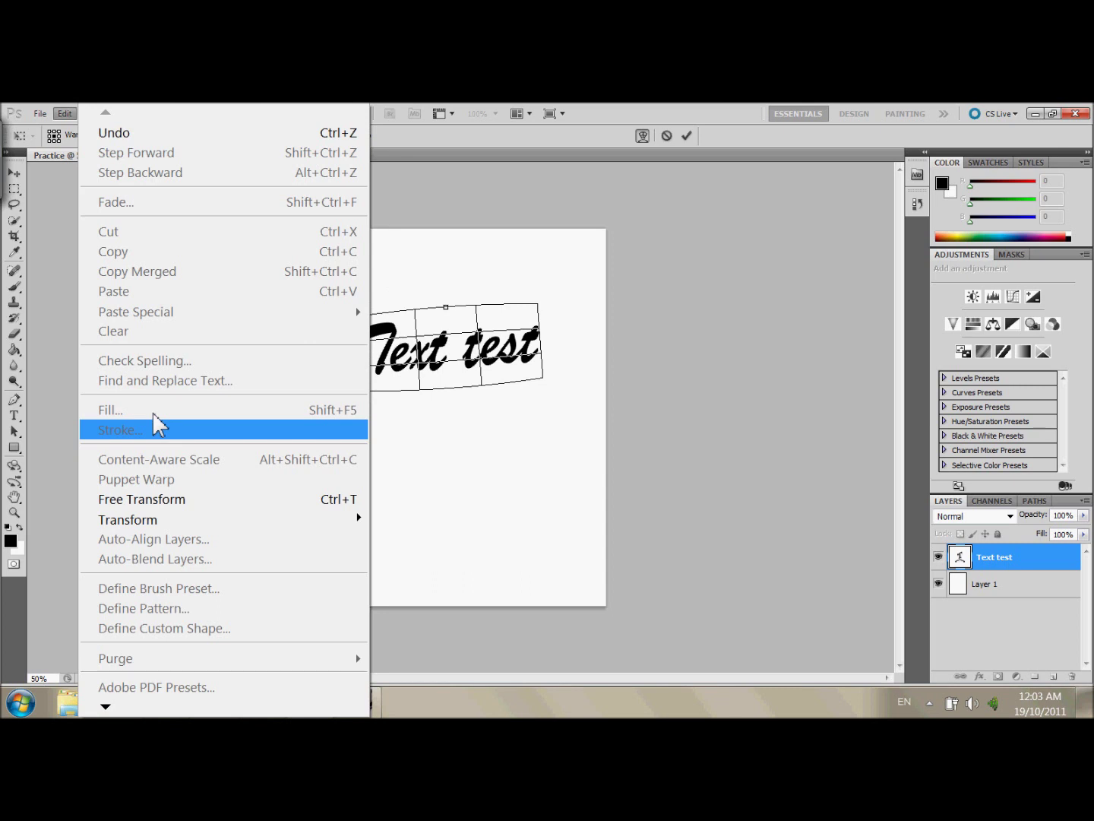
mouse_move(202, 520)
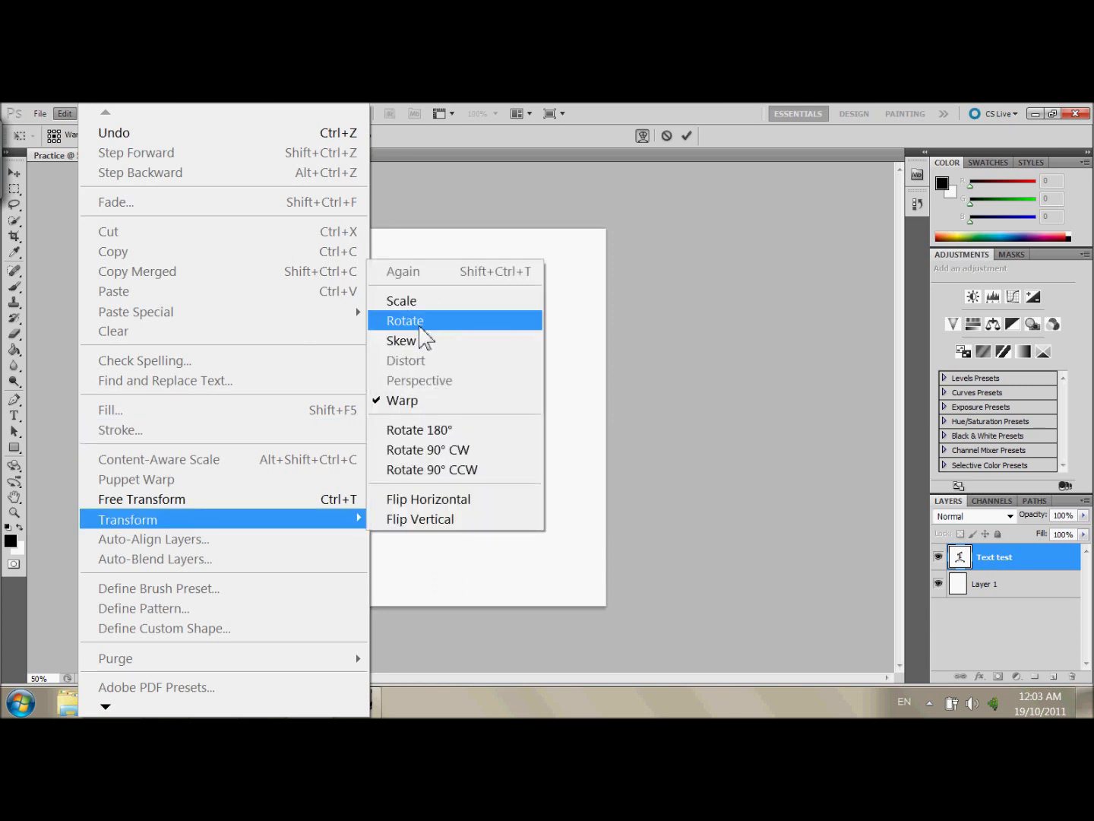
left_click(405, 321)
left_click_drag(539, 300, 504, 277)
left_click_drag(564, 308, 545, 492)
key("ctrl+z")
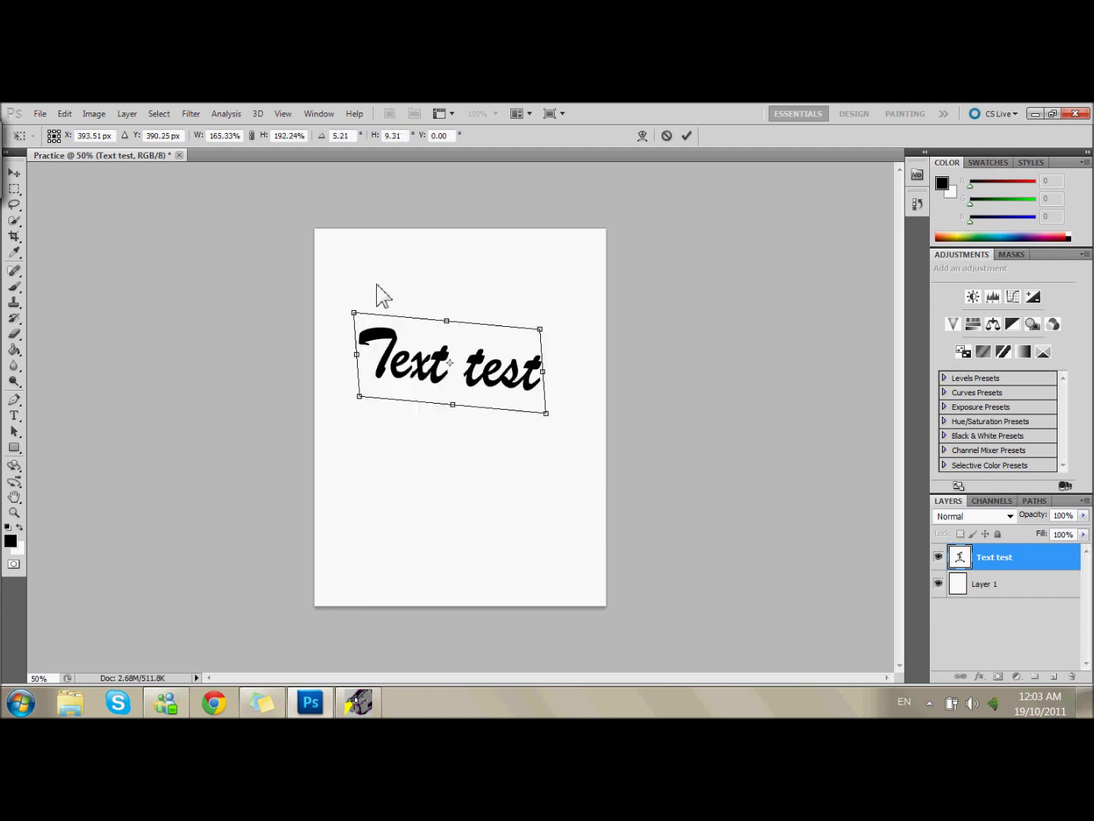
Warp the text with the Rise style at a bend of about 2.3% and apply the transformation
left_click(103, 116)
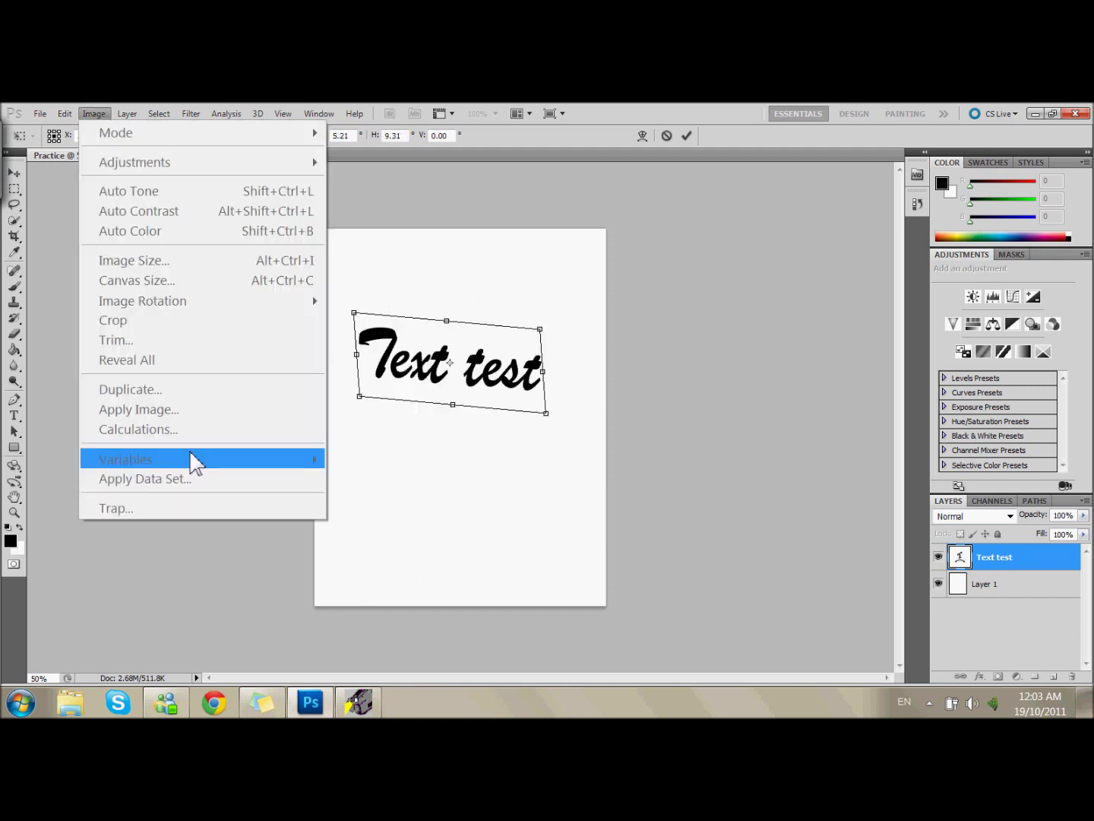
mouse_move(68, 113)
mouse_move(192, 520)
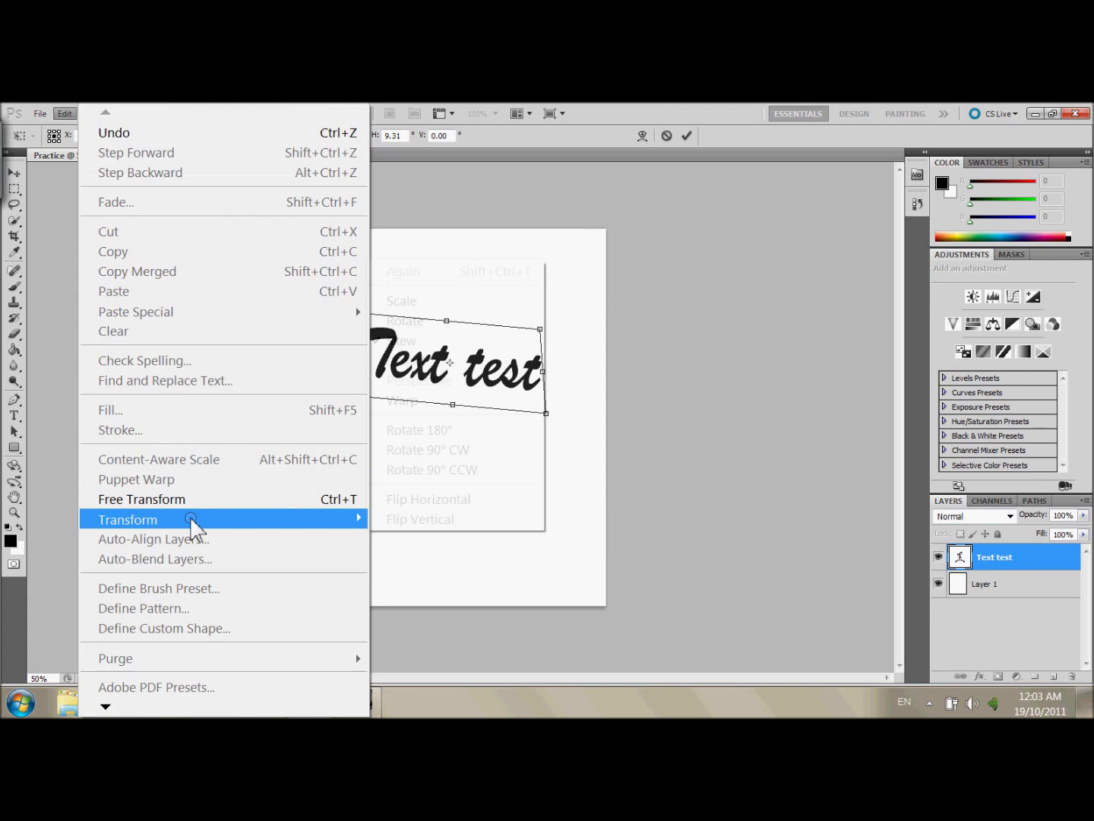
left_click(403, 399)
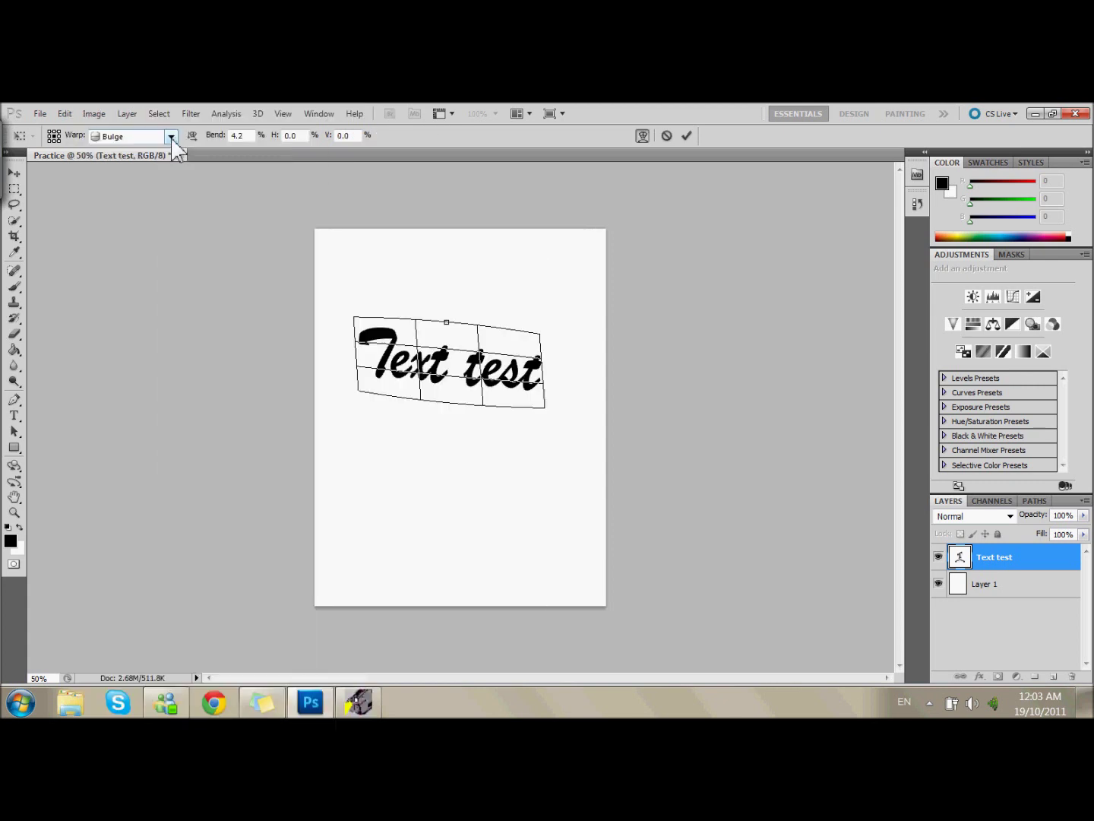
left_click(171, 138)
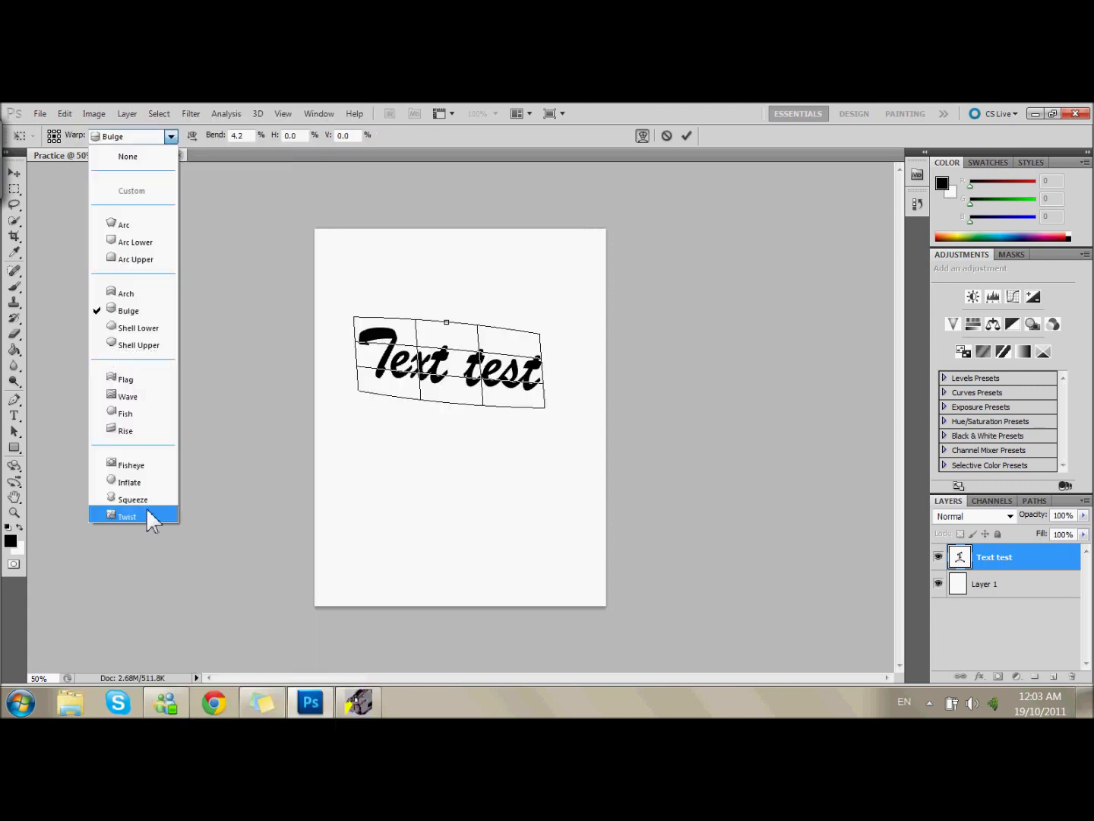
left_click(149, 441)
mouse_move(355, 327)
left_mouse_down()
mouse_move(355, 383)
mouse_move(355, 321)
left_mouse_up()
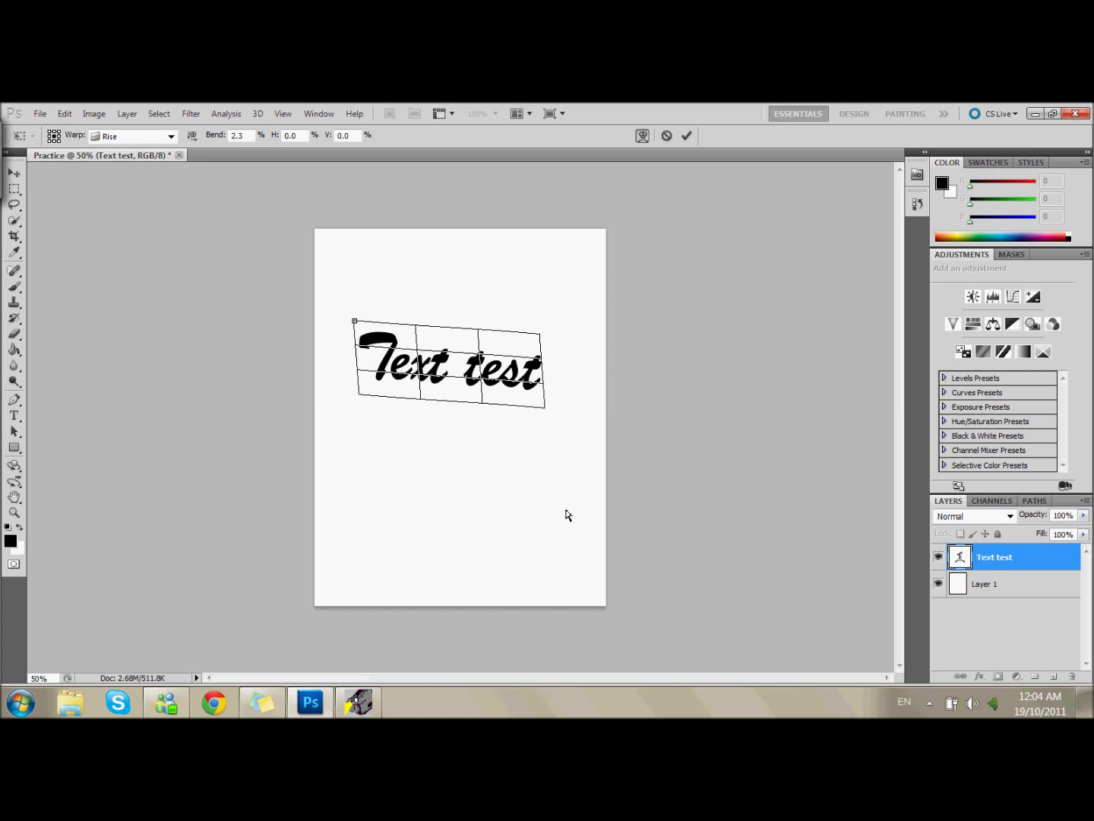
left_click(15, 413)
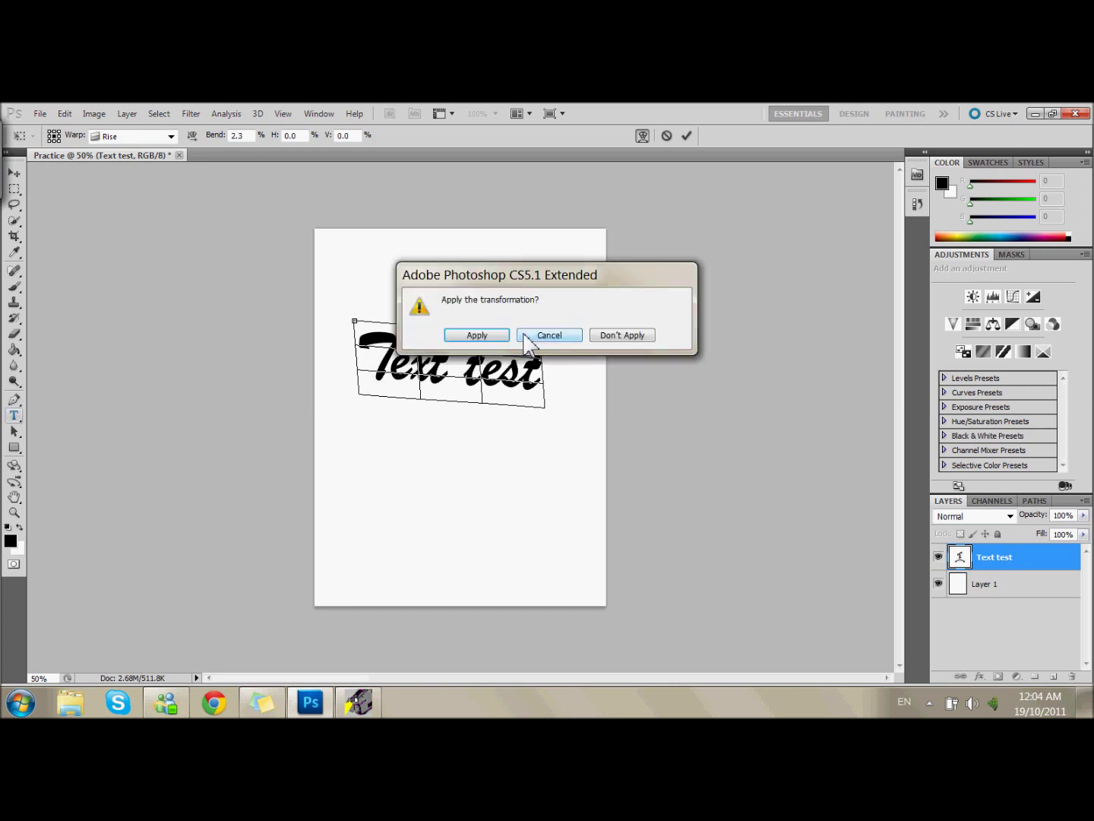
left_click(478, 335)
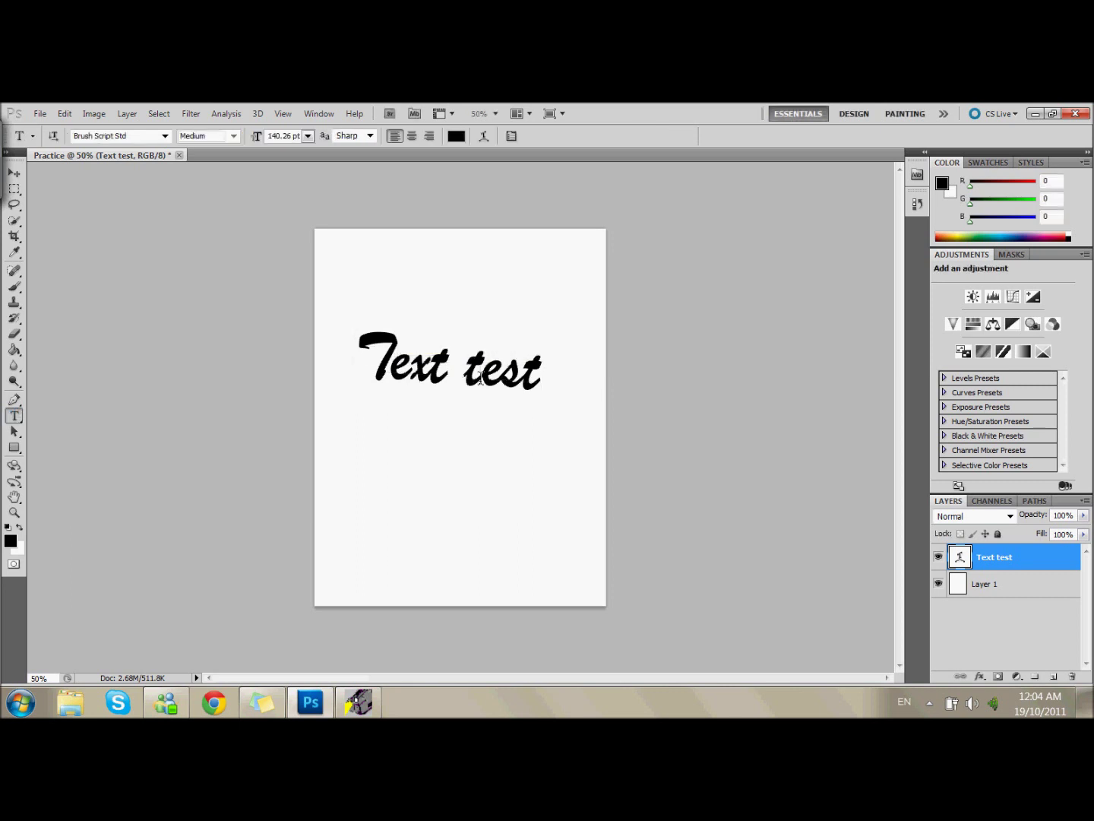
Draw an empty text box just below the word "Text" and reselect the "Text test" layer
left_click_drag(370, 395, 452, 438)
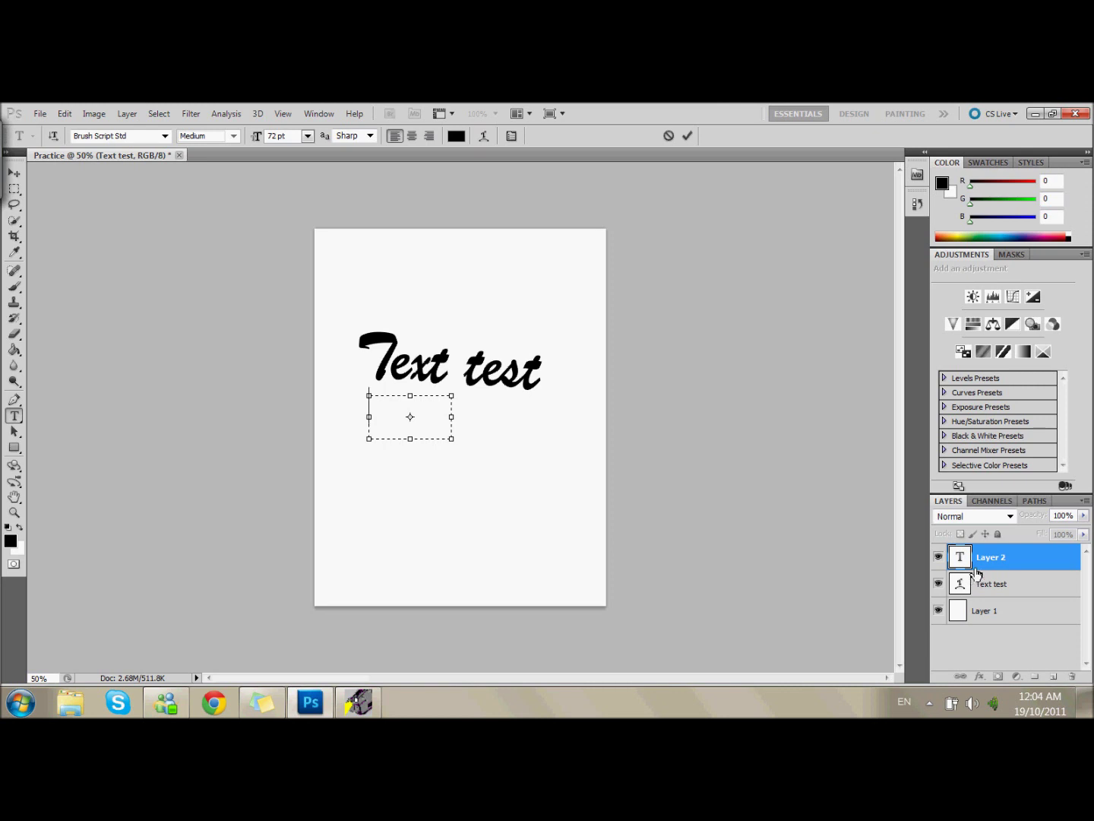
left_click(980, 586)
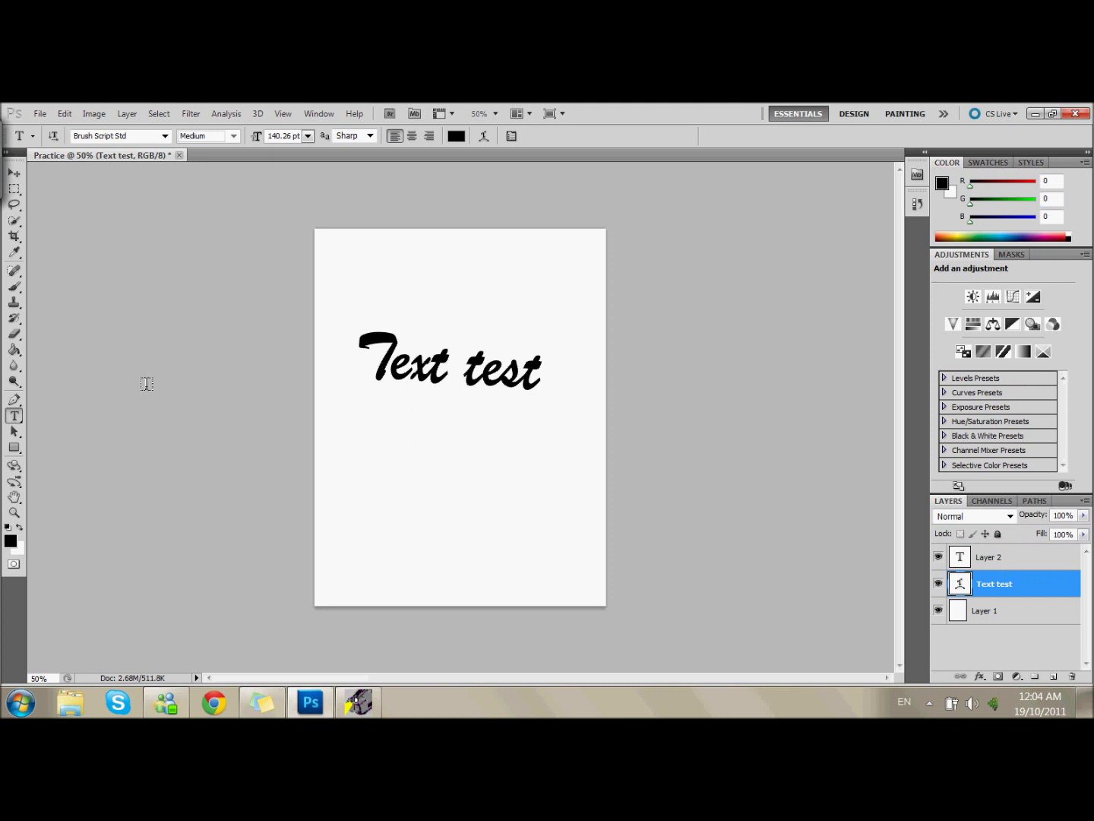
Select all the text of the "Text test" layer and set its color to pure red, ff0000
left_click(385, 365)
left_click_drag(361, 370, 468, 366)
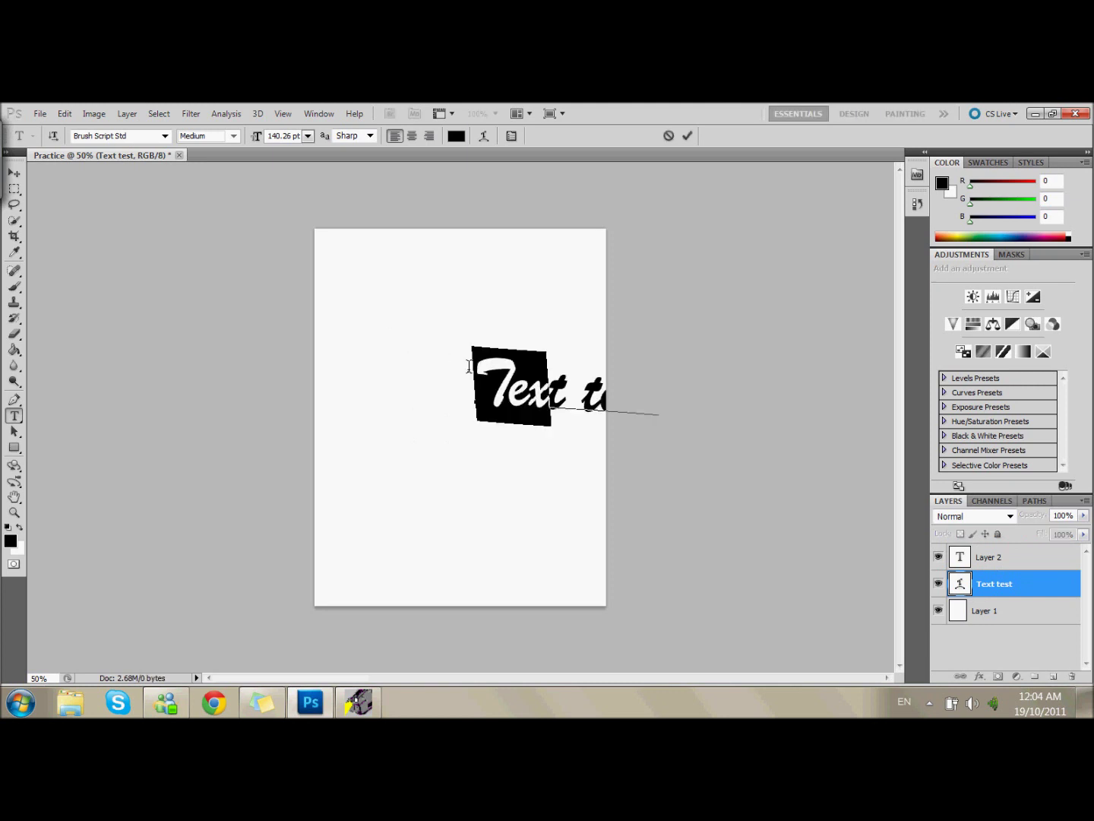
left_click_drag(589, 394, 452, 367)
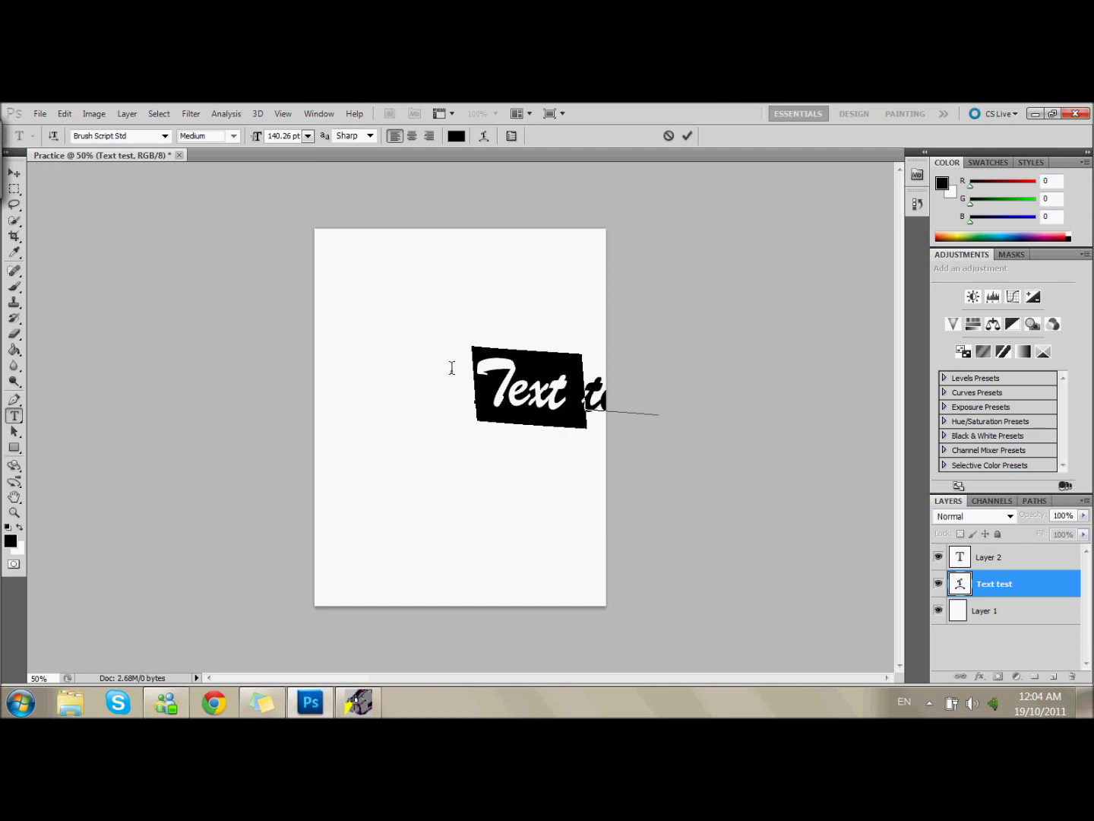
left_click_drag(596, 411, 459, 342)
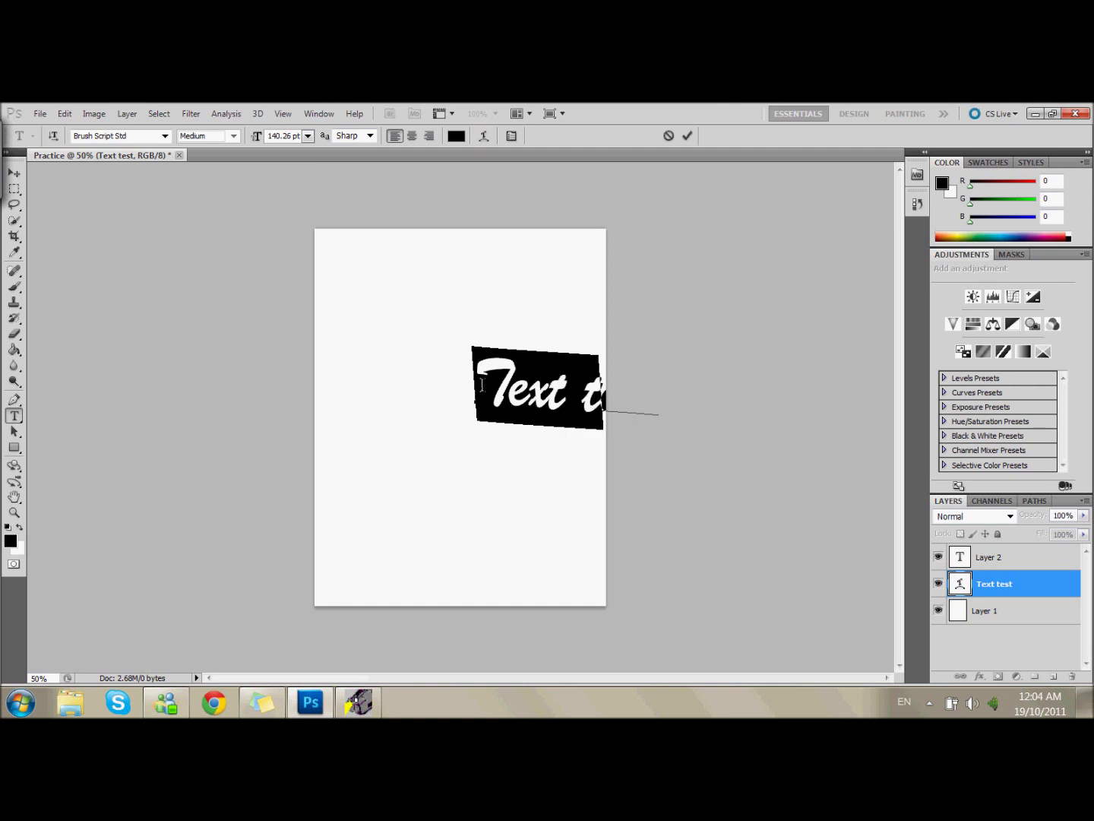
left_click_drag(482, 385, 730, 423)
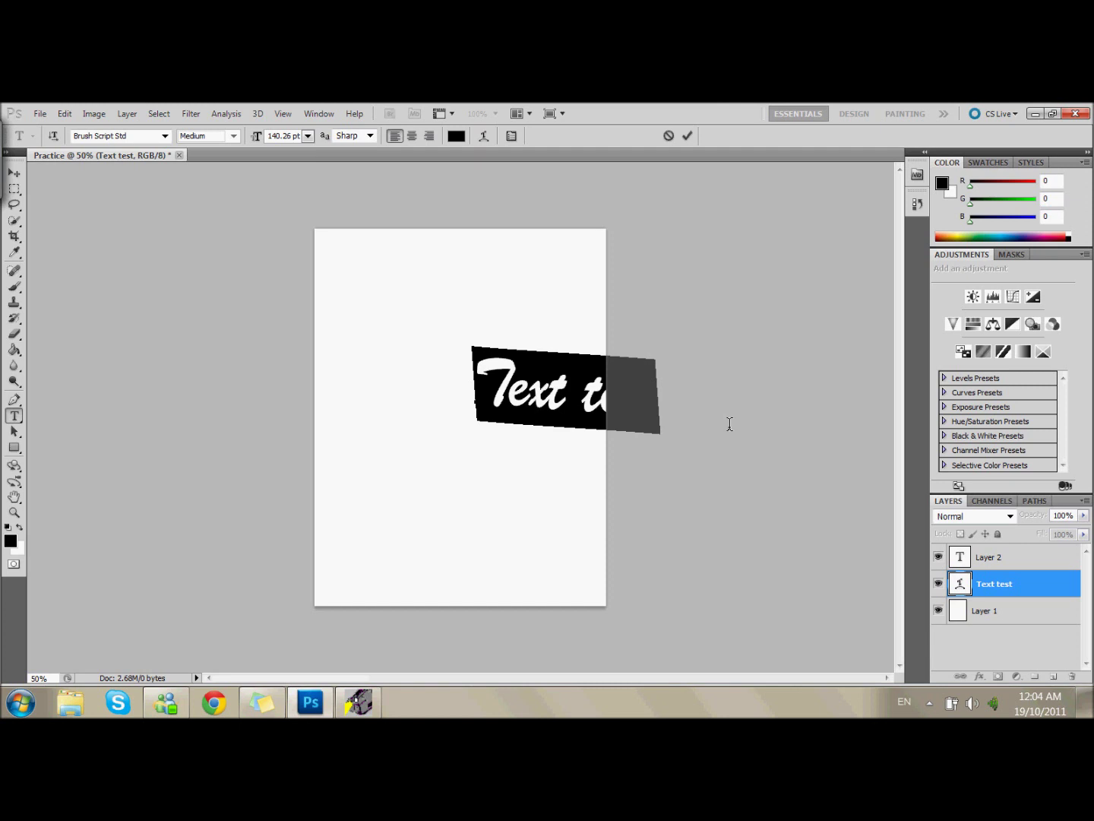
left_click(456, 137)
left_click_drag(498, 300, 563, 226)
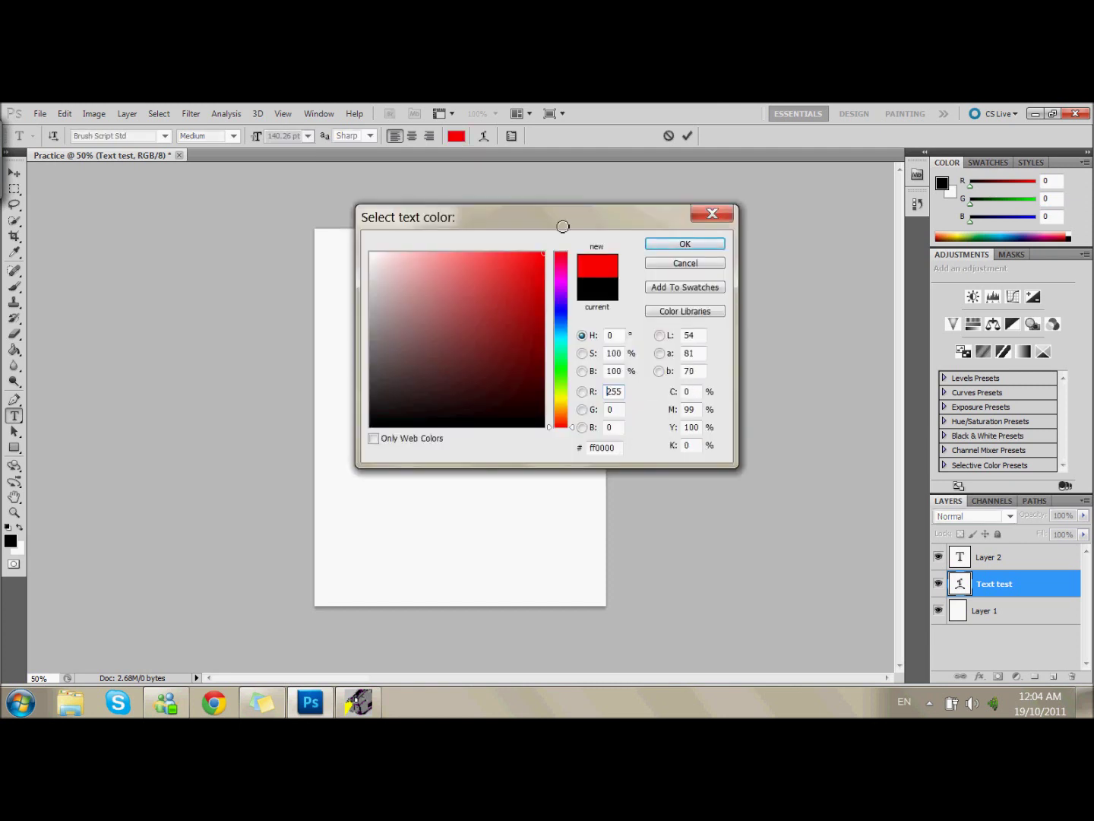
left_click(684, 242)
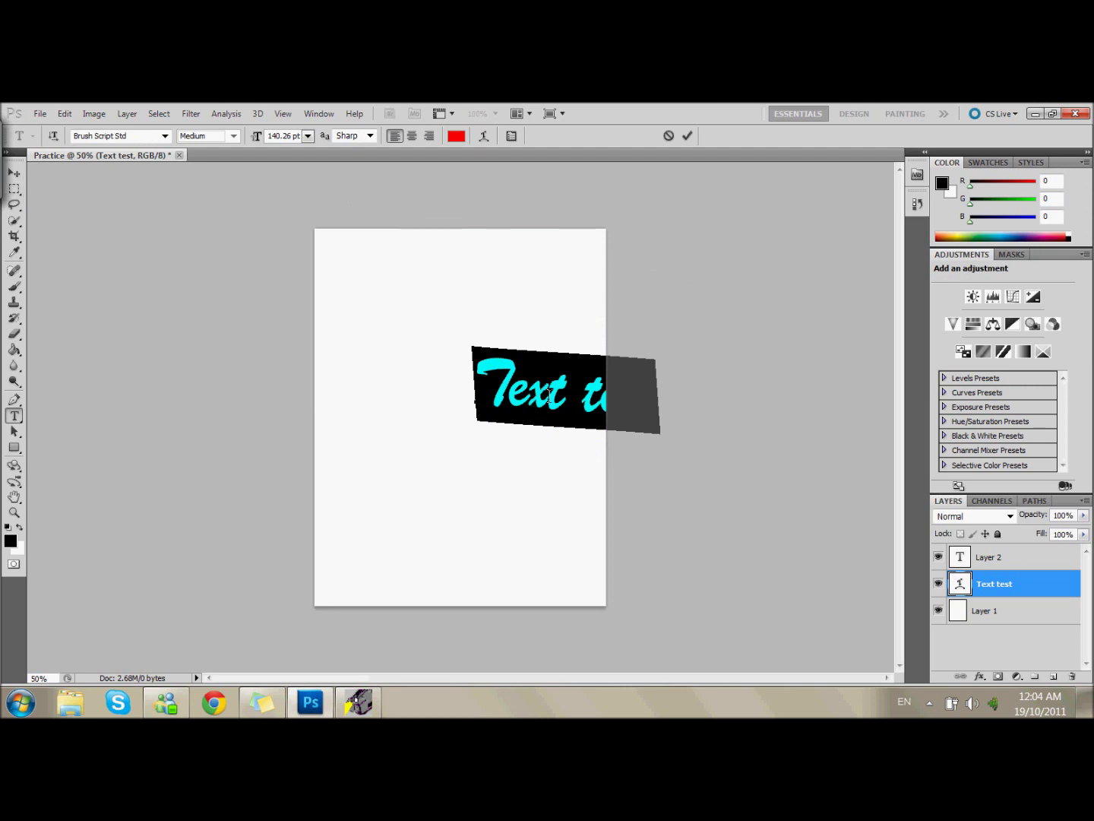
Deselect the red text, move it back fully onto the upper part of the page and commit the edit
left_click_drag(548, 394, 444, 379)
left_click(563, 396)
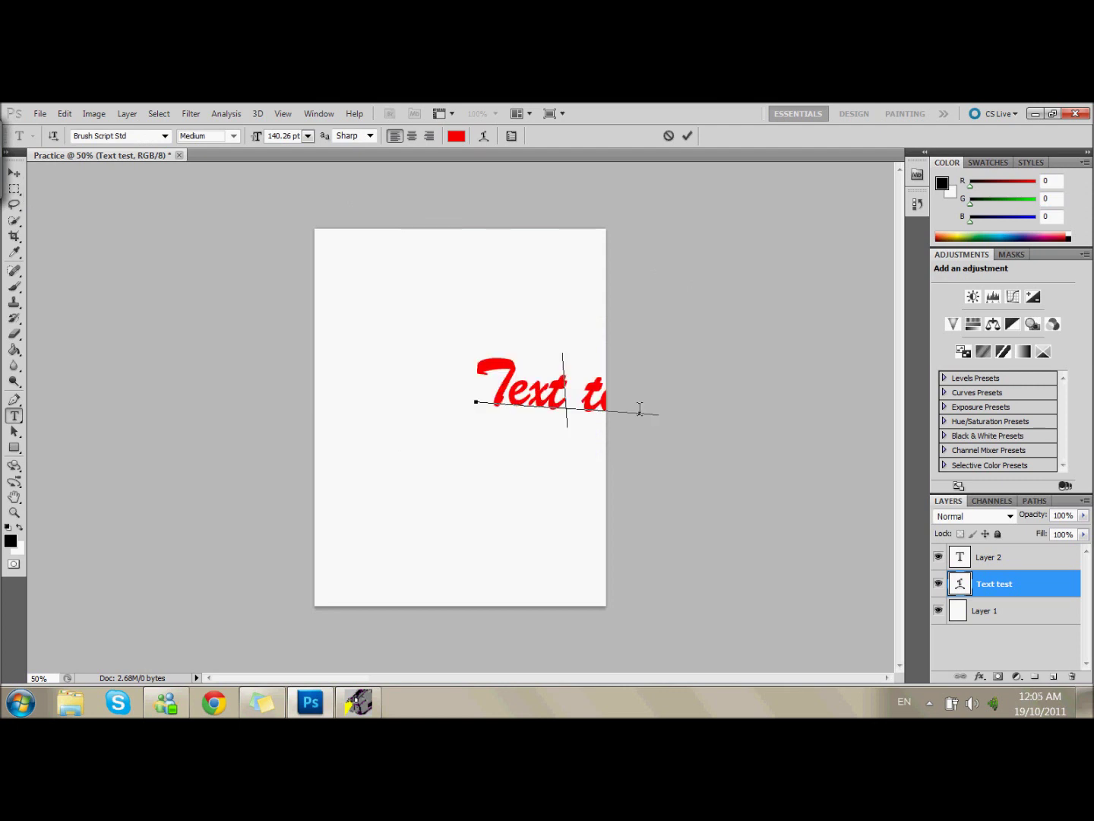
left_click(477, 404)
left_click_drag(474, 406, 370, 401)
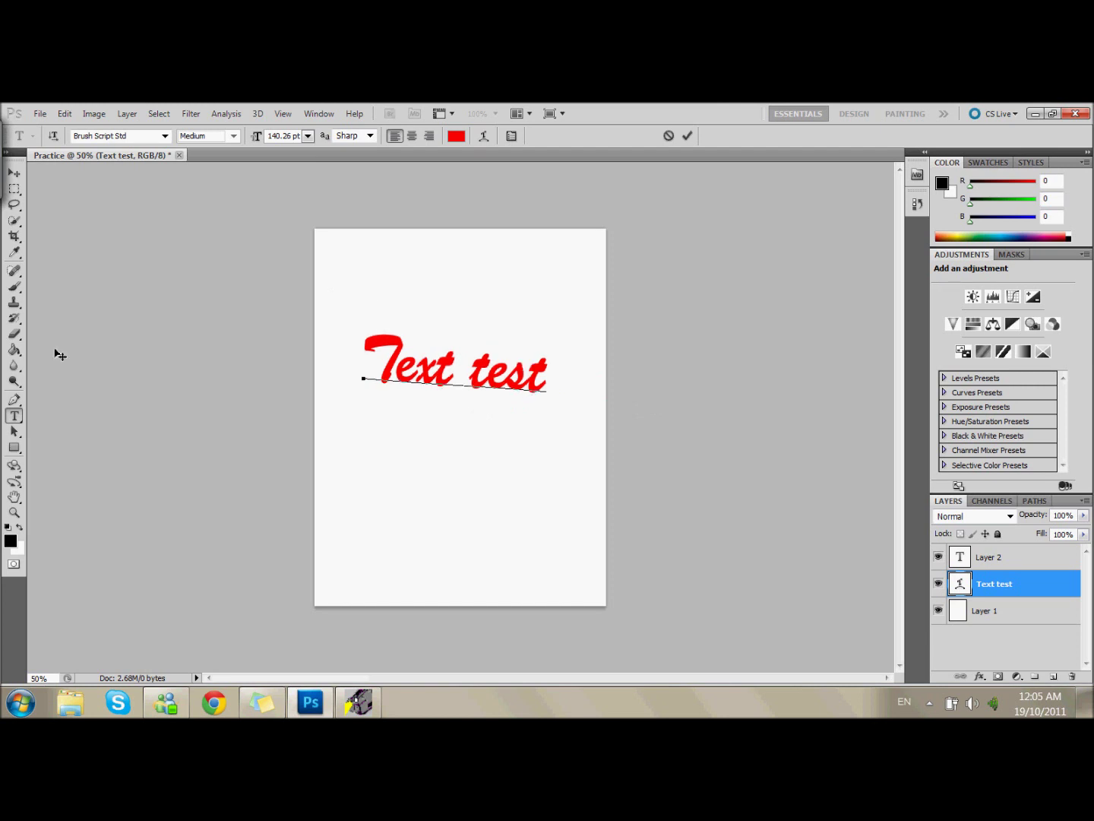
left_click(987, 586)
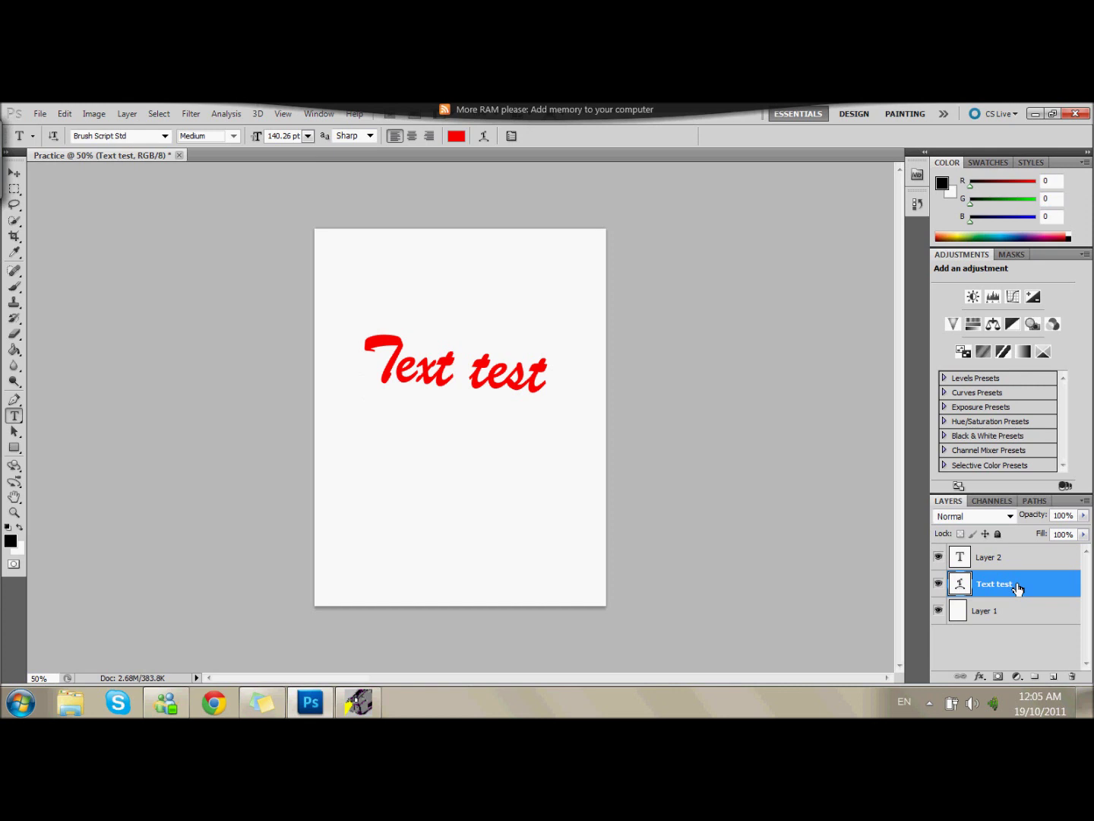
Rasterize the "Text test" type layer and try to edit its lettering with the Type tool
left_click(1012, 582)
right_click(1011, 584)
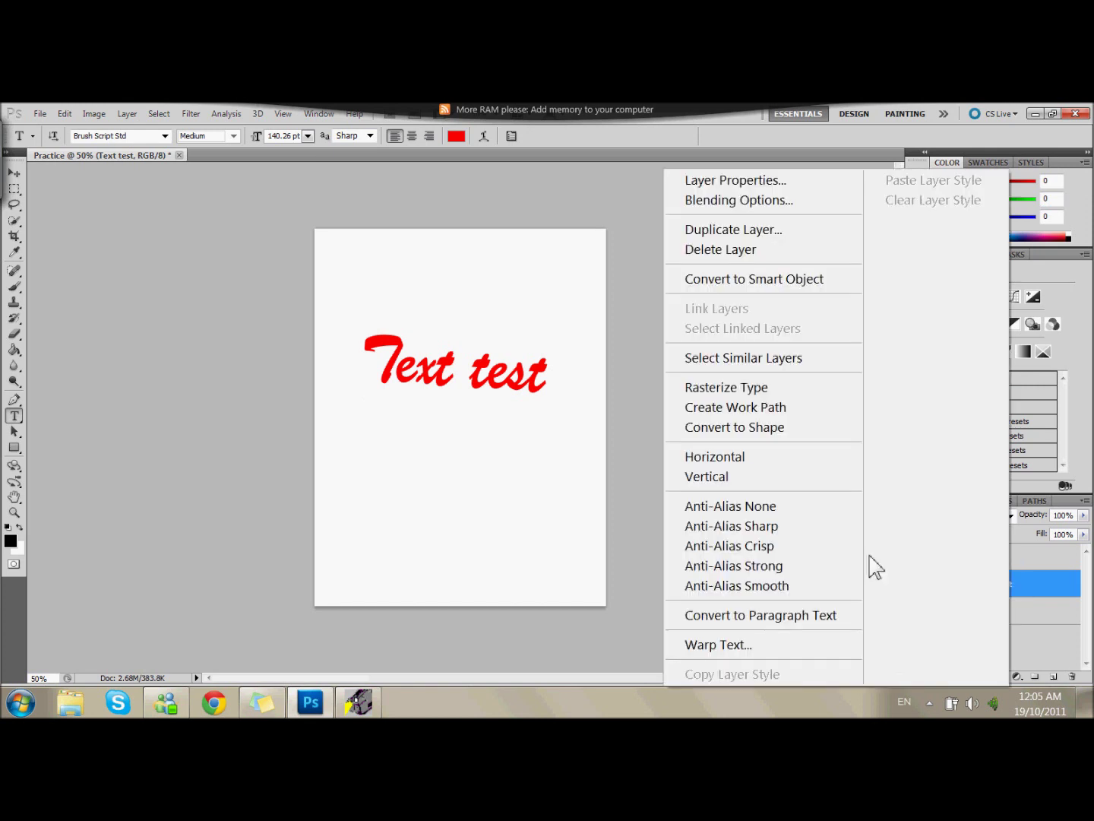
left_click(769, 390)
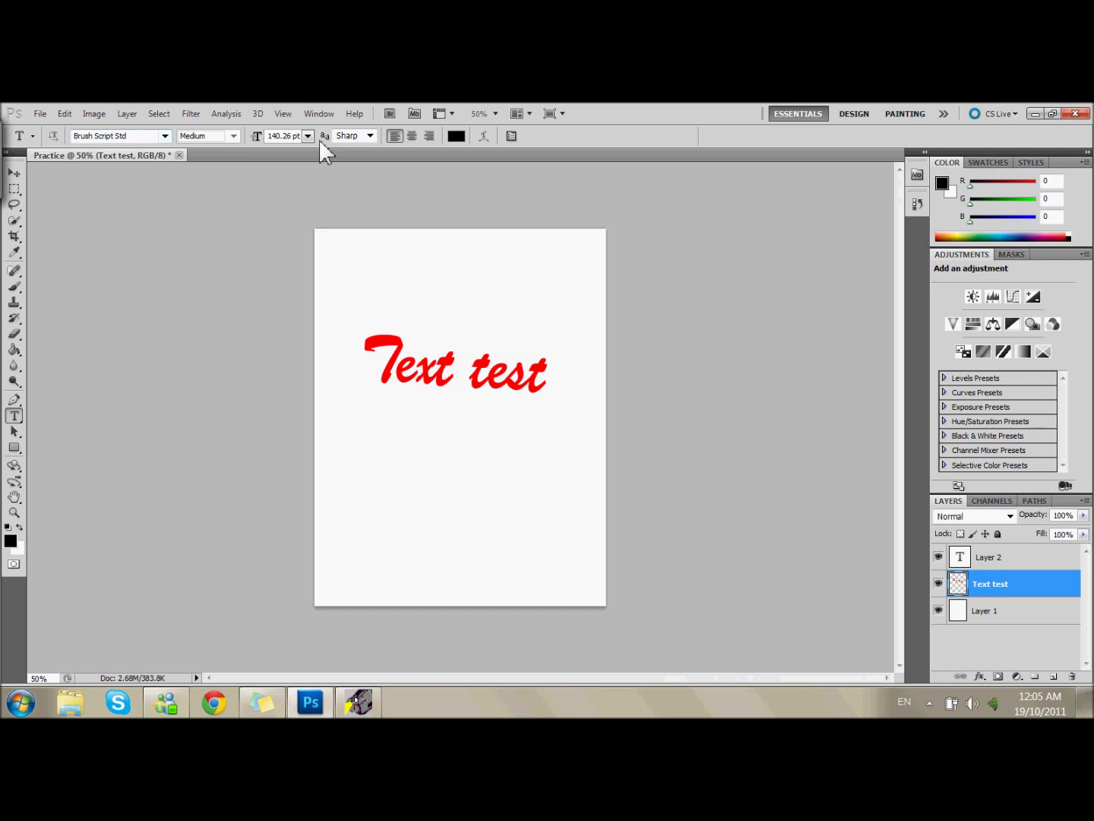
left_click(406, 382)
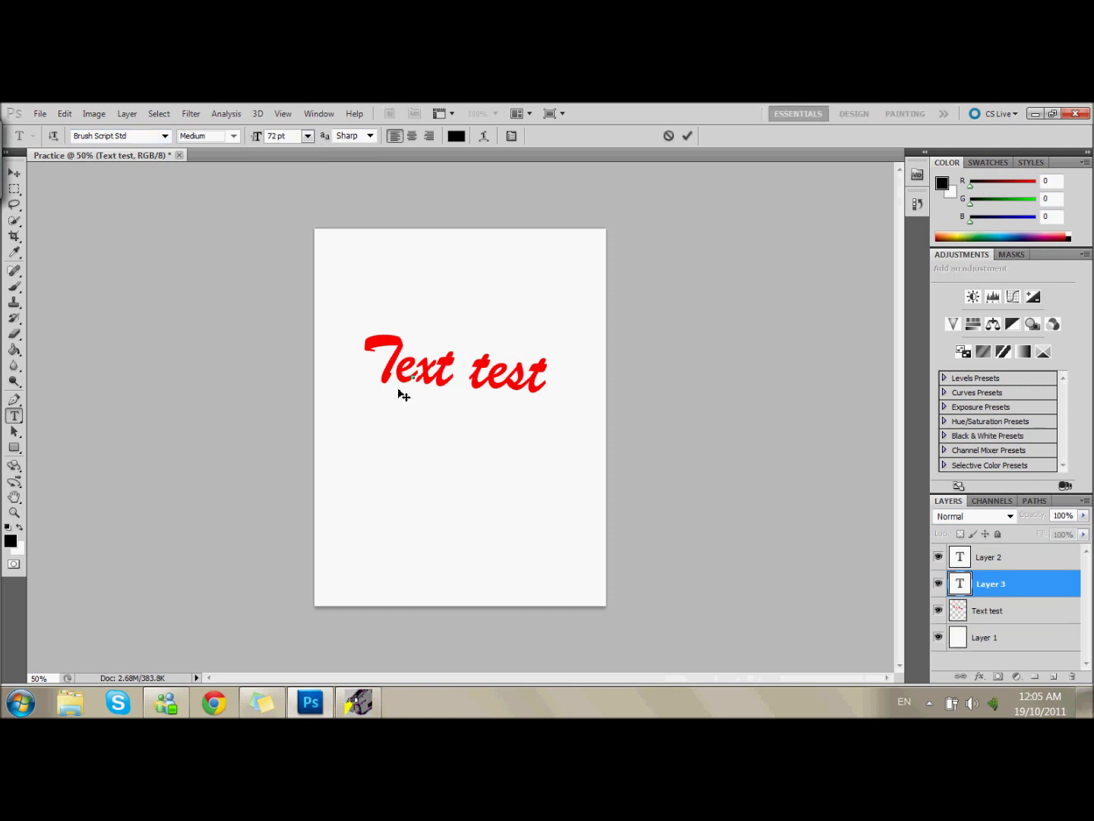
Delete the two empty type layers, Layer 3 and Layer 2
left_click(988, 582)
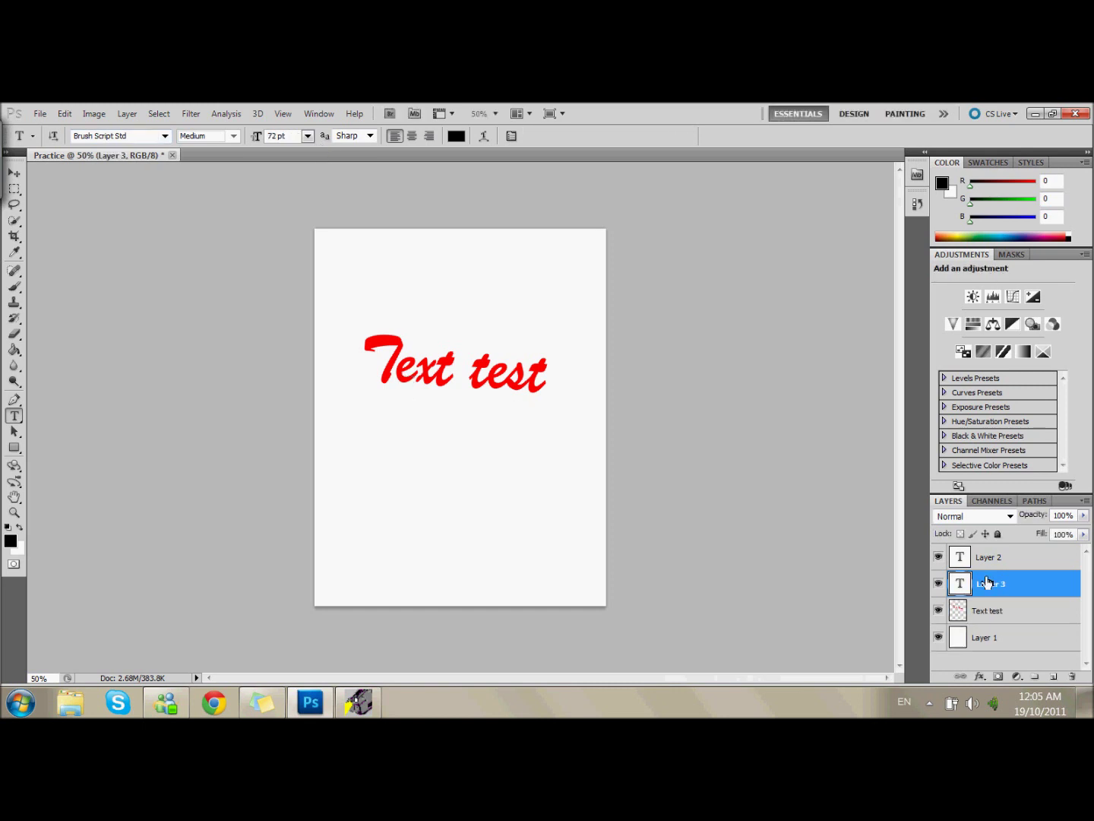
left_click_drag(1007, 613, 1074, 682)
left_click(1073, 678)
key("Return")
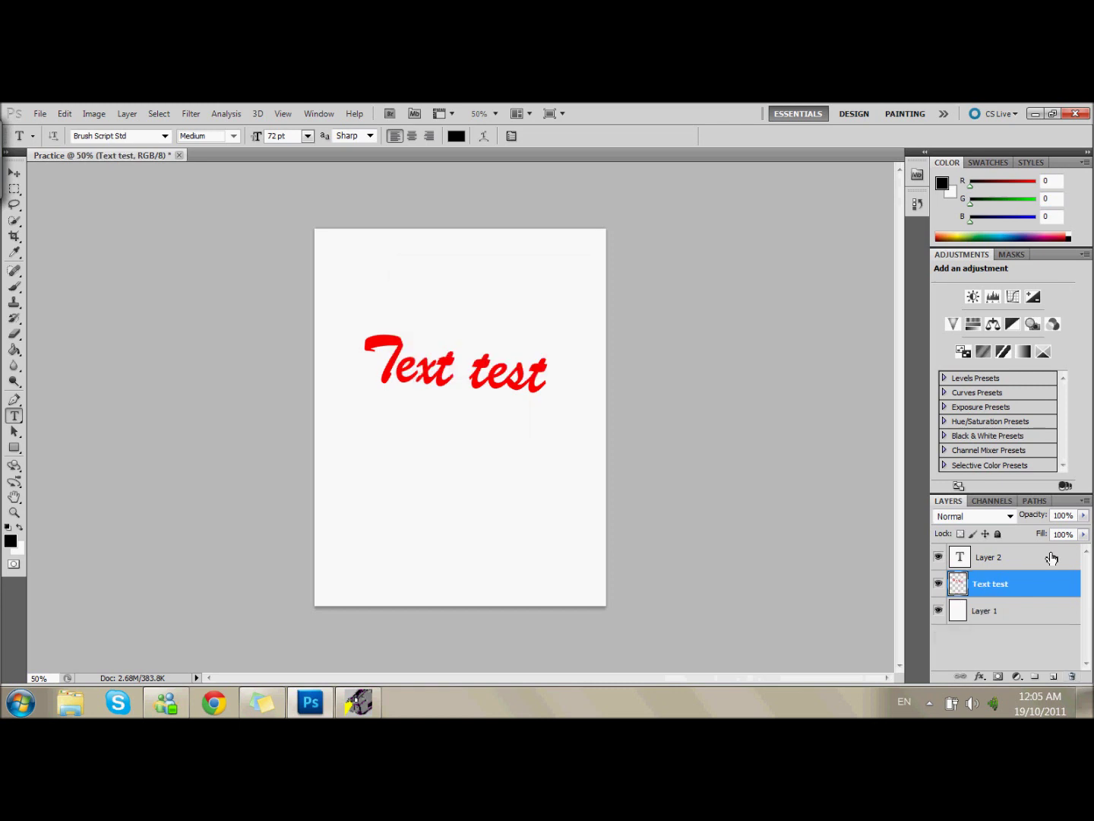
left_click(1052, 558)
left_click(1072, 676)
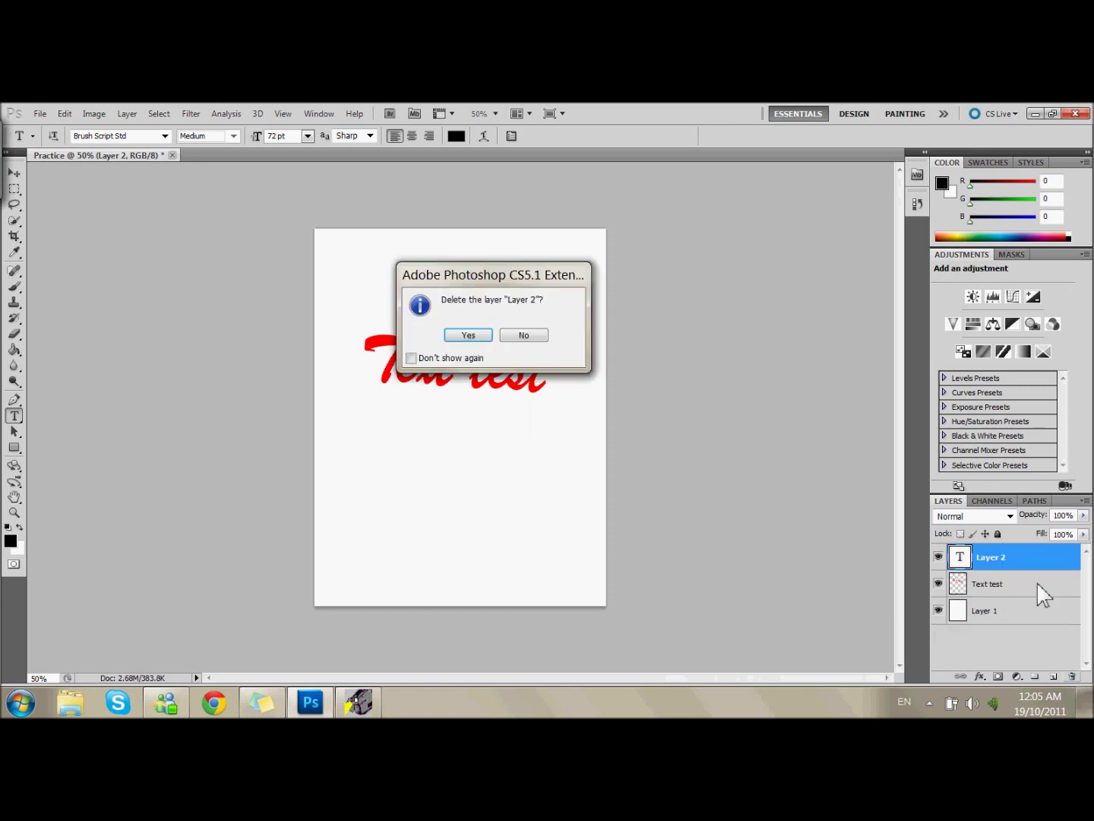
left_click(471, 336)
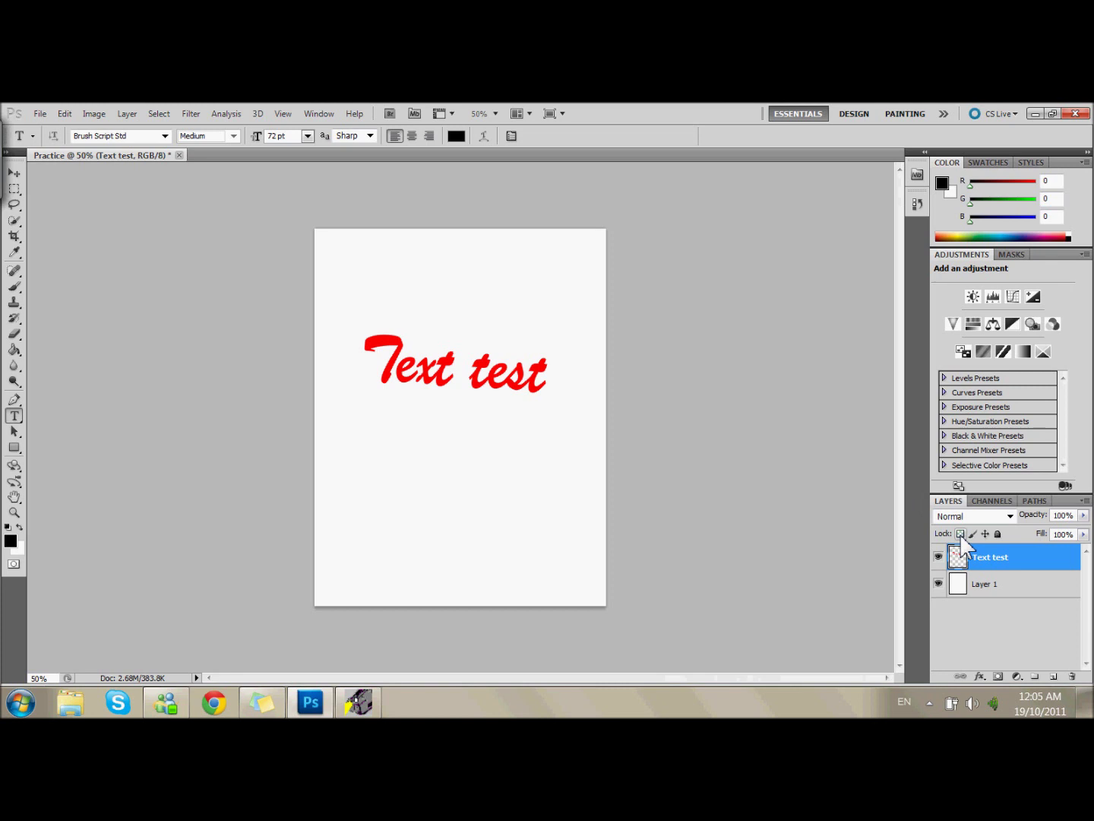
Brush black over the "Text test" lettering with its transparent pixels unlocked, and undo the stroke
left_click(961, 533)
left_click(960, 534)
left_click(14, 286)
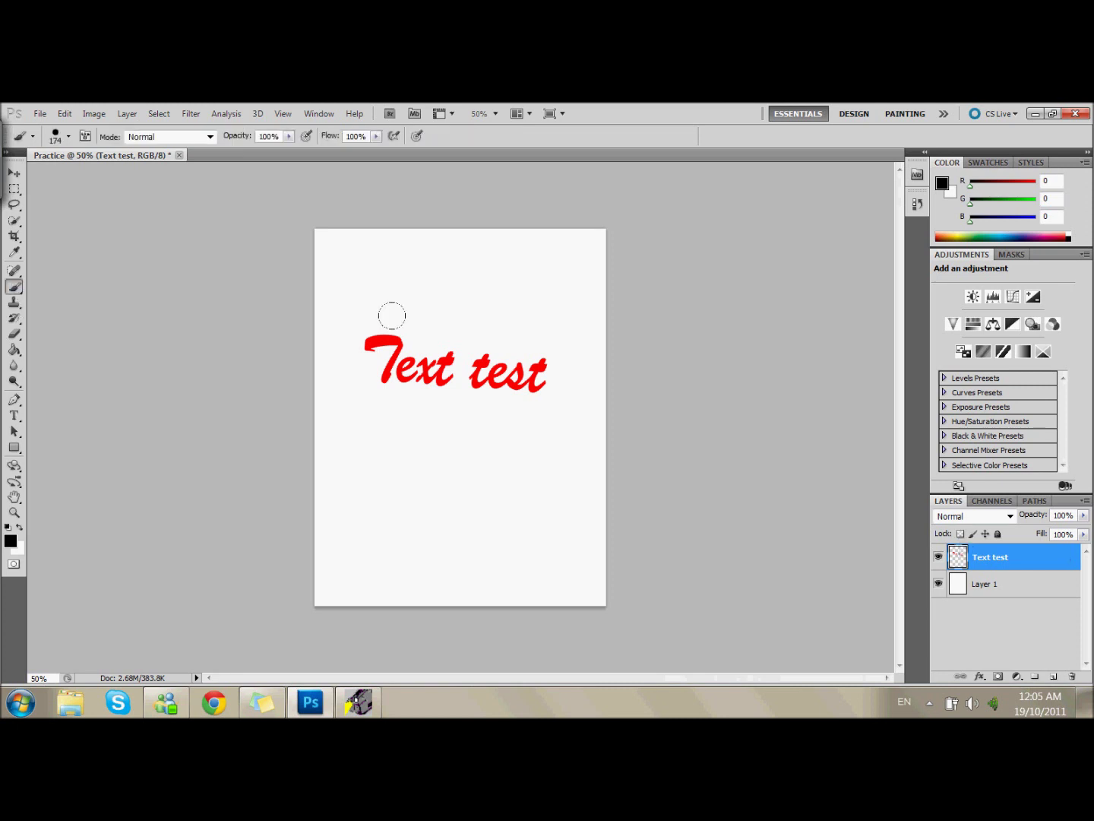
left_click_drag(365, 372, 497, 337)
key("ctrl")
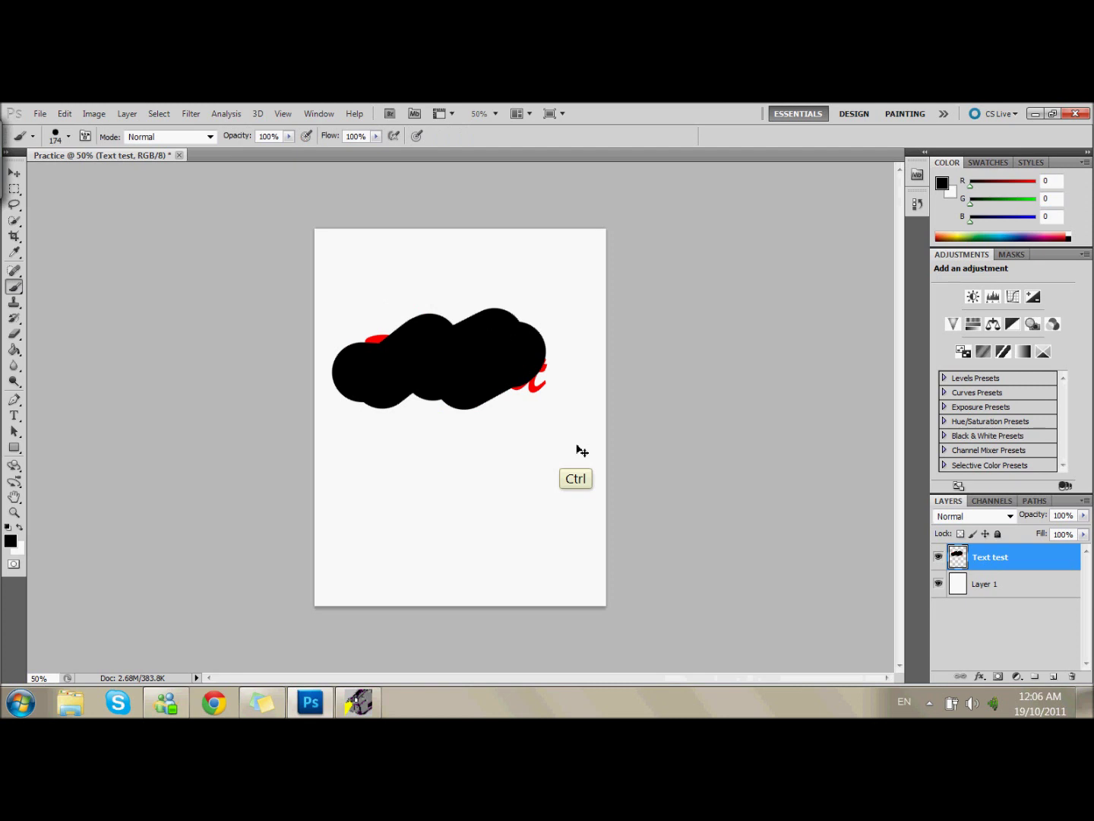
key("ctrl+z")
Lock the transparent pixels of the "Text test" layer, brush black across the lettering, and undo the stroke
left_click(961, 534)
mouse_move(477, 316)
left_mouse_down()
mouse_move(366, 385)
mouse_move(498, 426)
left_mouse_up()
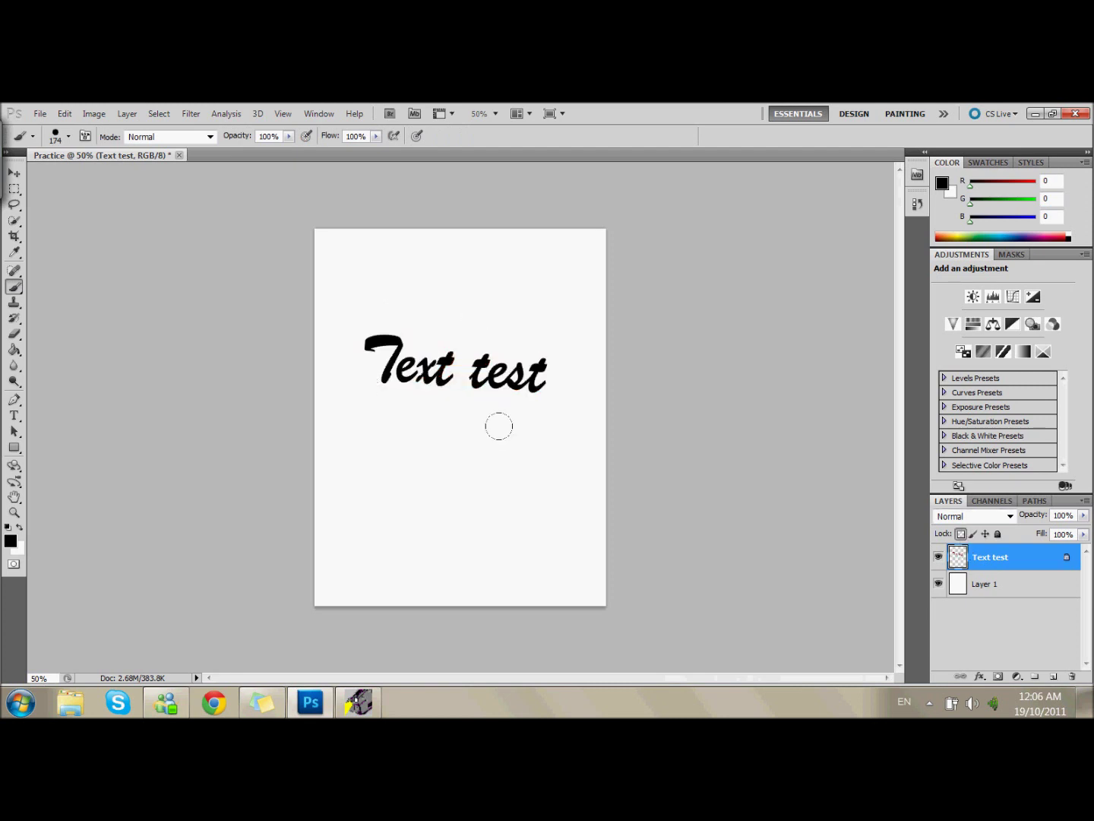
key("ctrl")
key("ctrl+z")
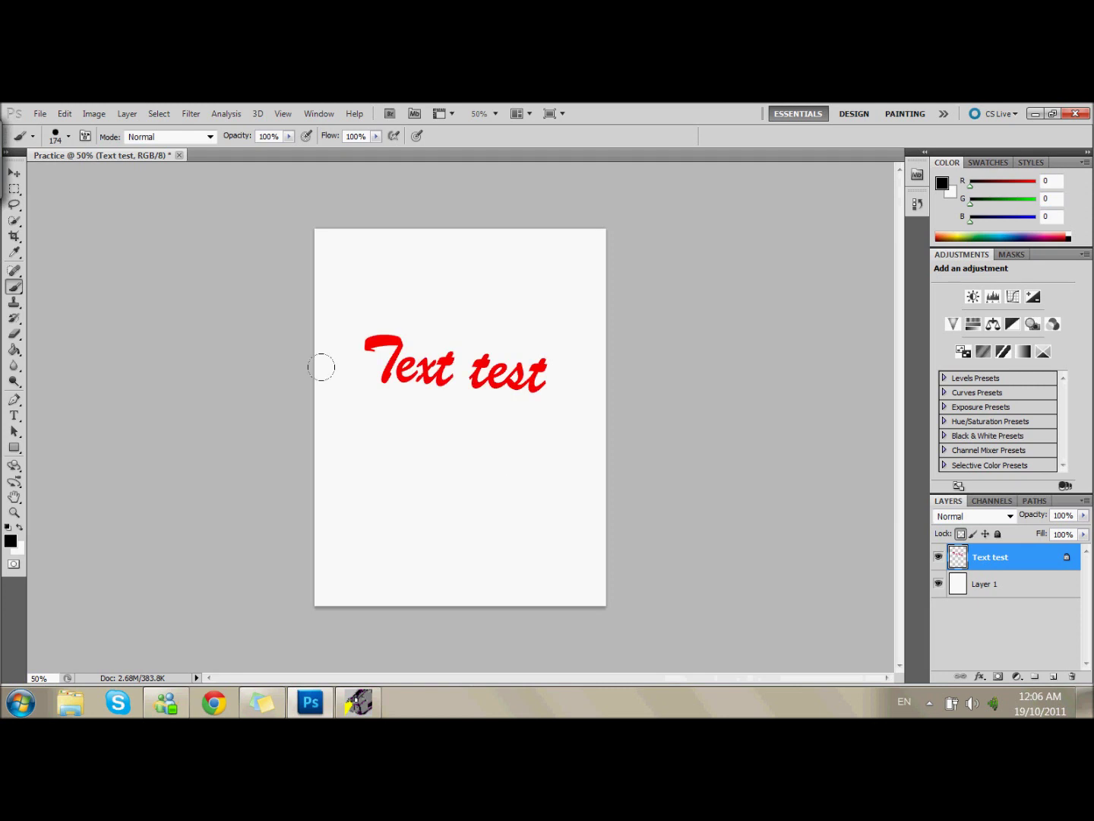
Brush the start of the lettering black, and paint over the word "Text" with yellow-green, c0ff00
left_click_drag(322, 366, 392, 352)
left_click(11, 541)
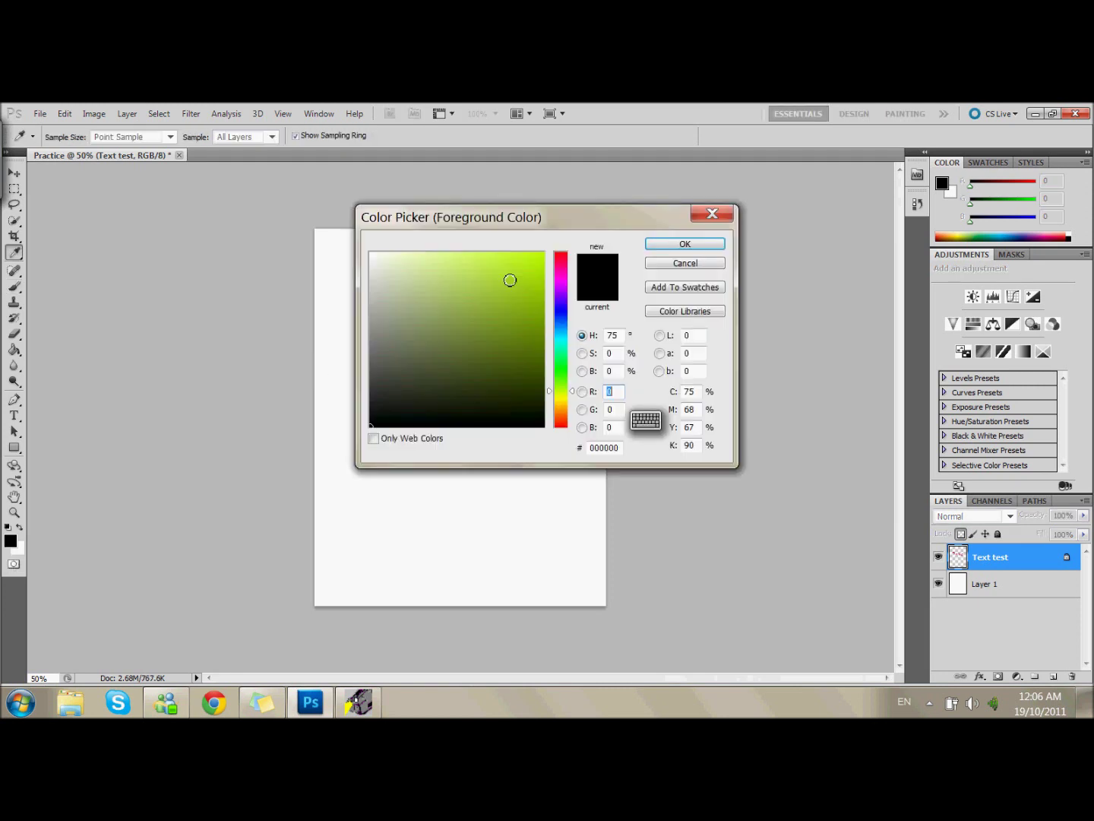
left_click_drag(510, 280, 615, 242)
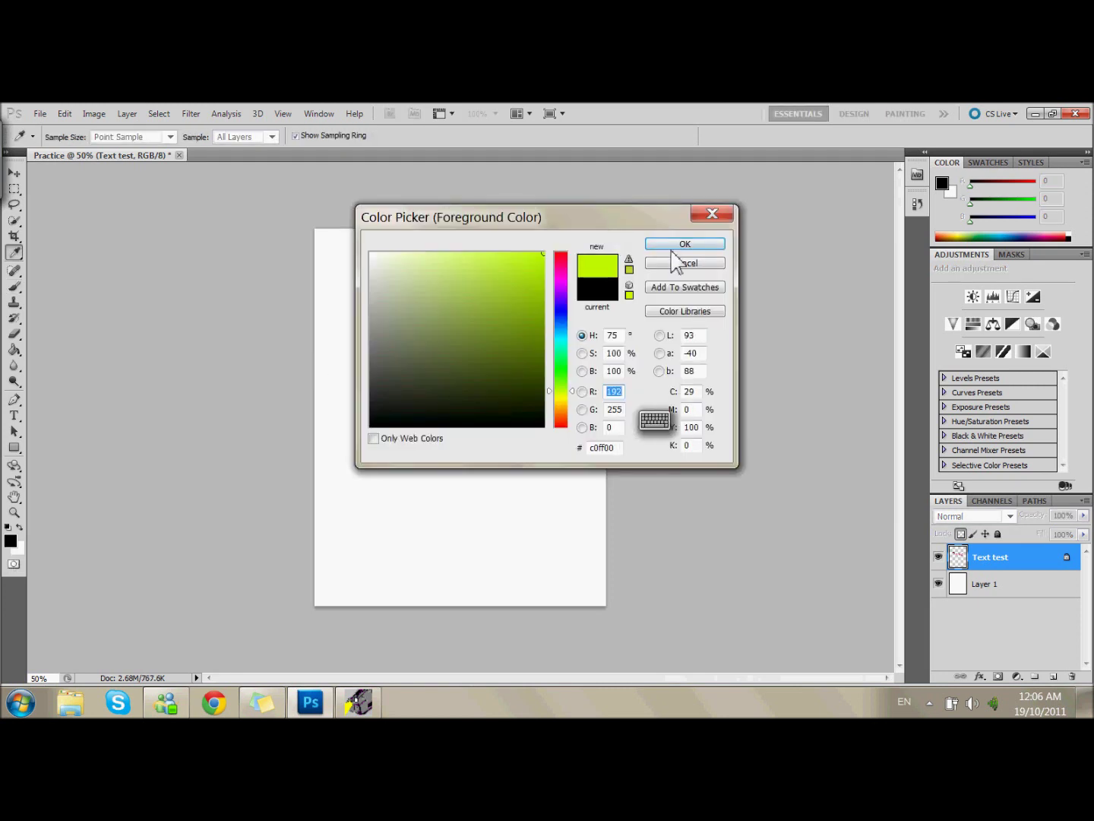
left_click(674, 245)
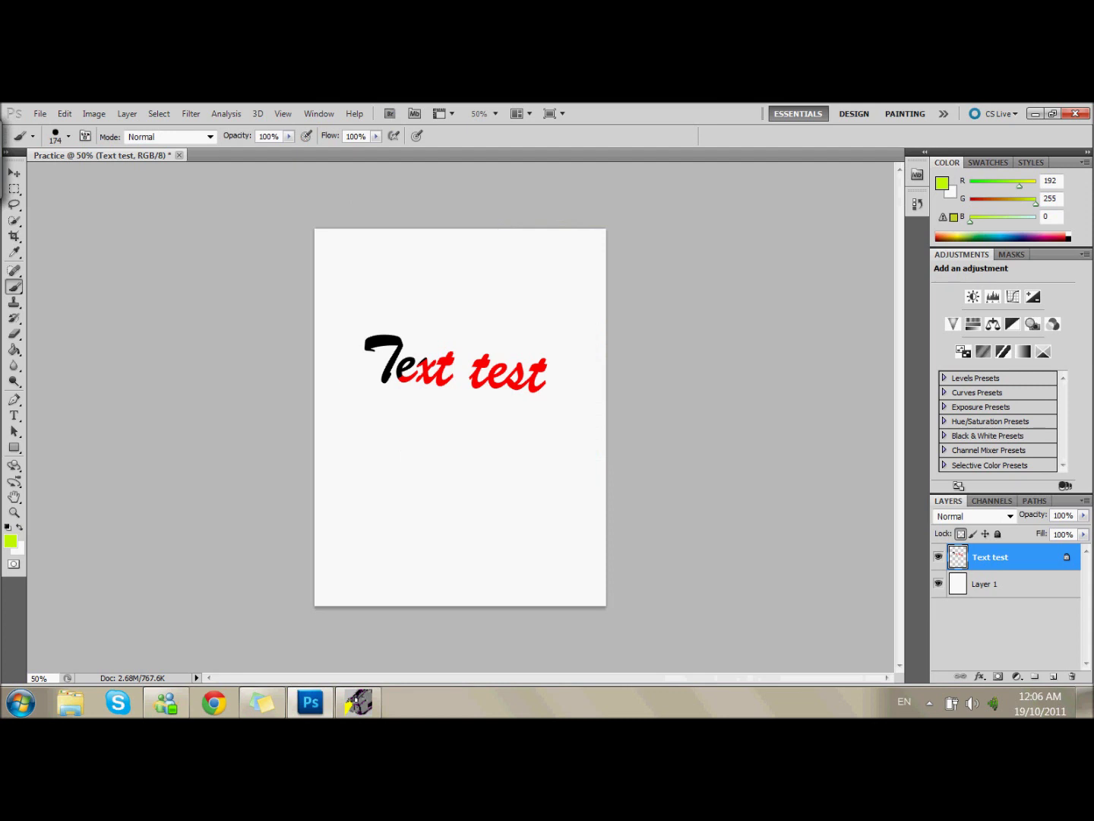
left_click_drag(386, 369, 450, 366)
Set the foreground color to cyan, 00f0ff, brush it over the middle letters, and fill the whole lettering with it
left_click(10, 540)
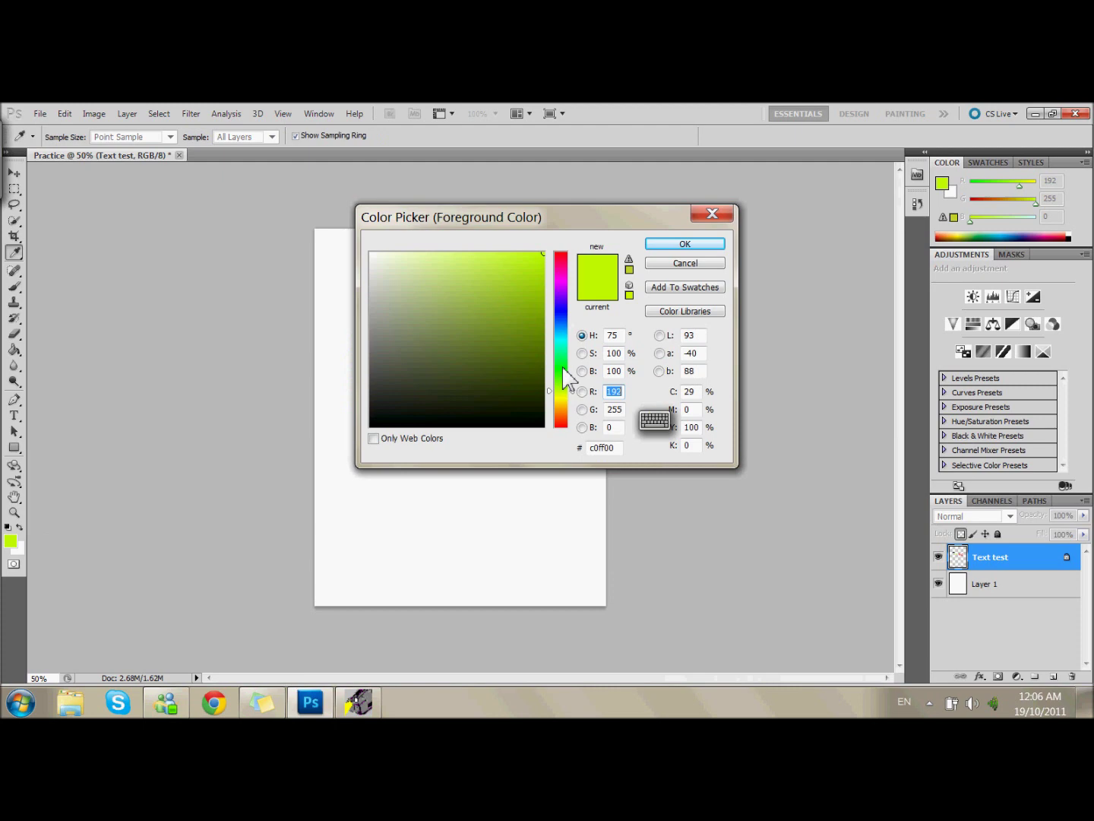
left_click(561, 337)
left_click(684, 244)
key("b")
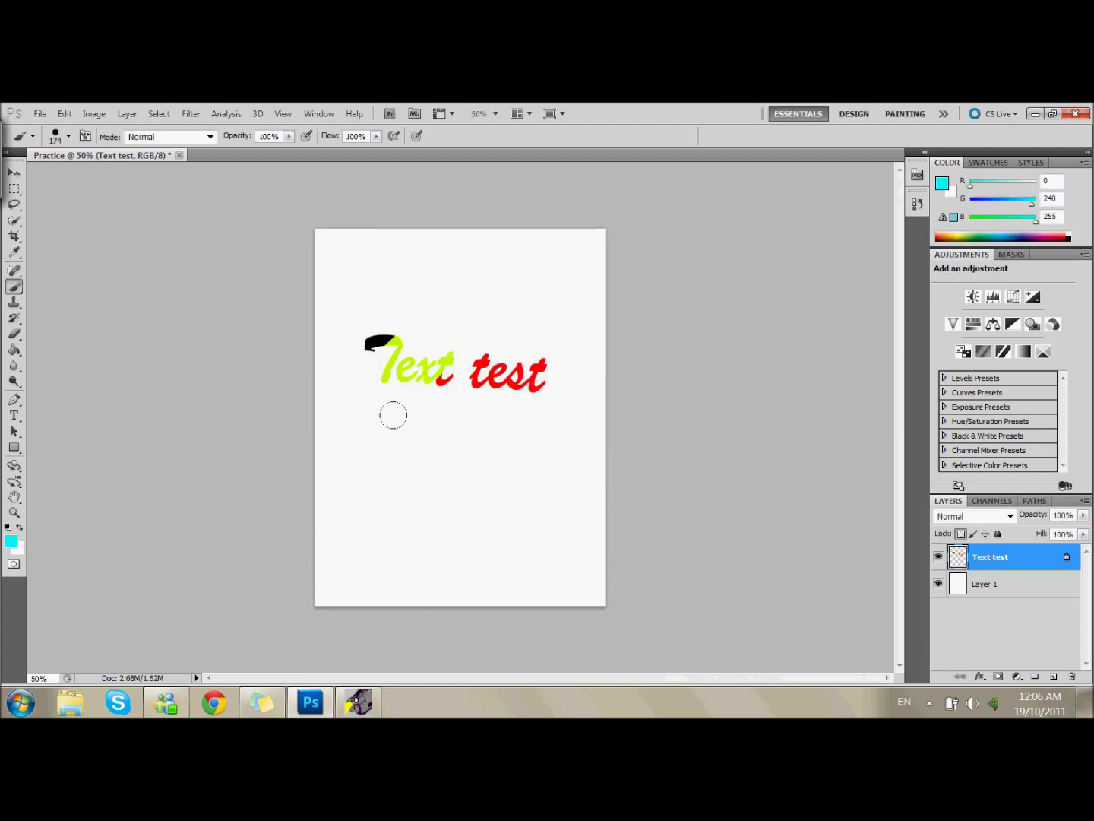
left_click_drag(429, 369, 497, 366)
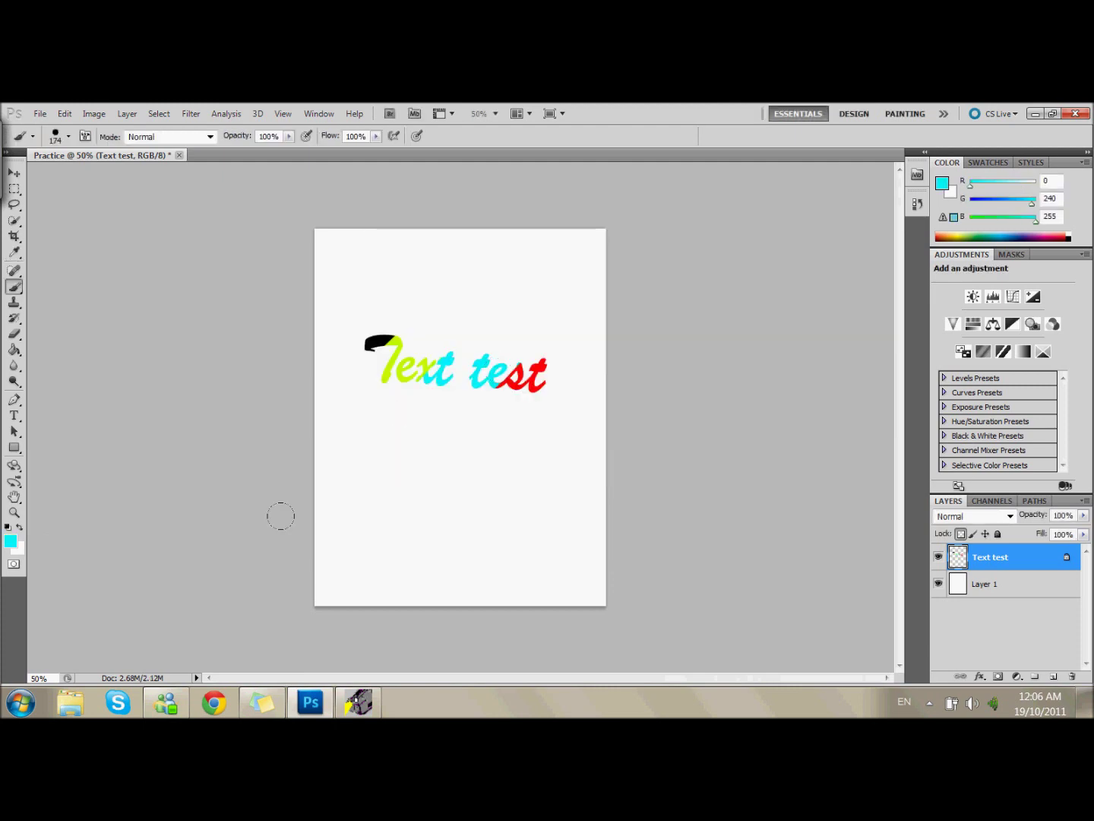
left_click_drag(337, 372, 410, 288)
key("alt+BackSpace")
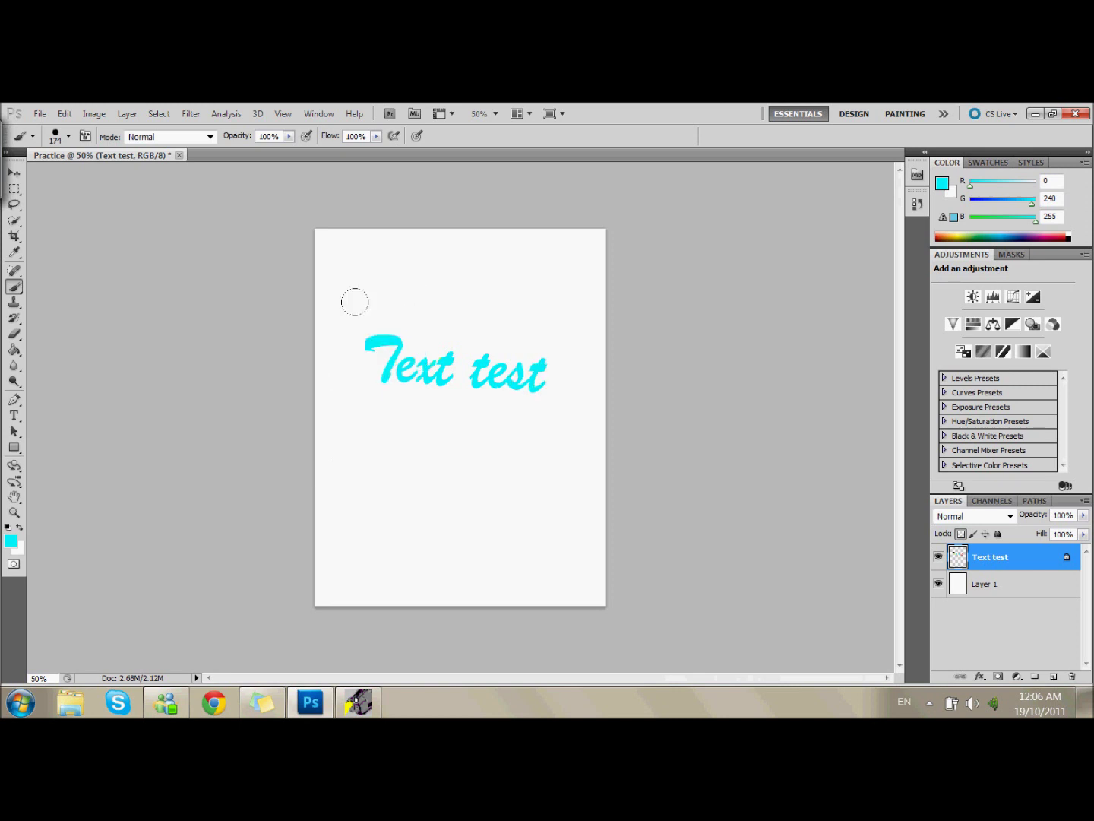
Set the brush to a soft round tip with a size of 34 px and 0% hardness
left_click_drag(357, 384, 372, 372)
left_click(33, 137)
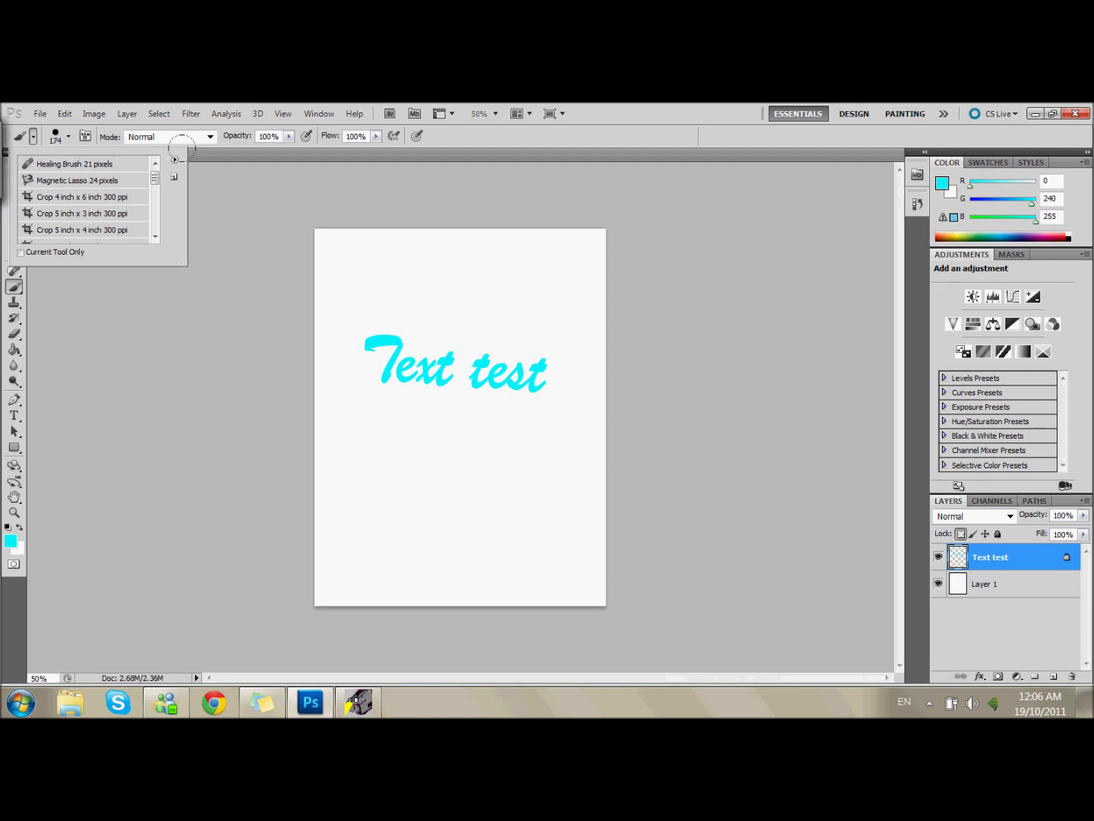
left_click(182, 146)
left_click(68, 136)
mouse_move(111, 176)
left_mouse_down()
mouse_move(13, 182)
mouse_move(66, 174)
mouse_move(43, 175)
left_mouse_up()
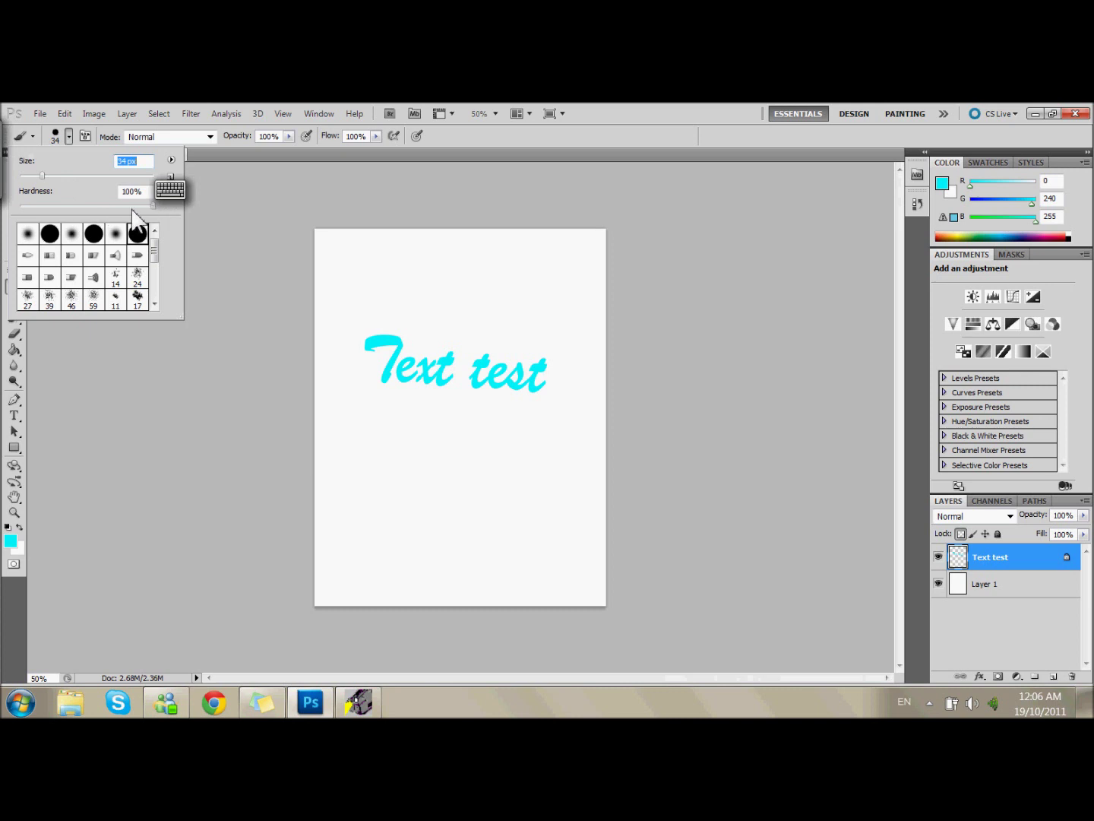
left_click(121, 238)
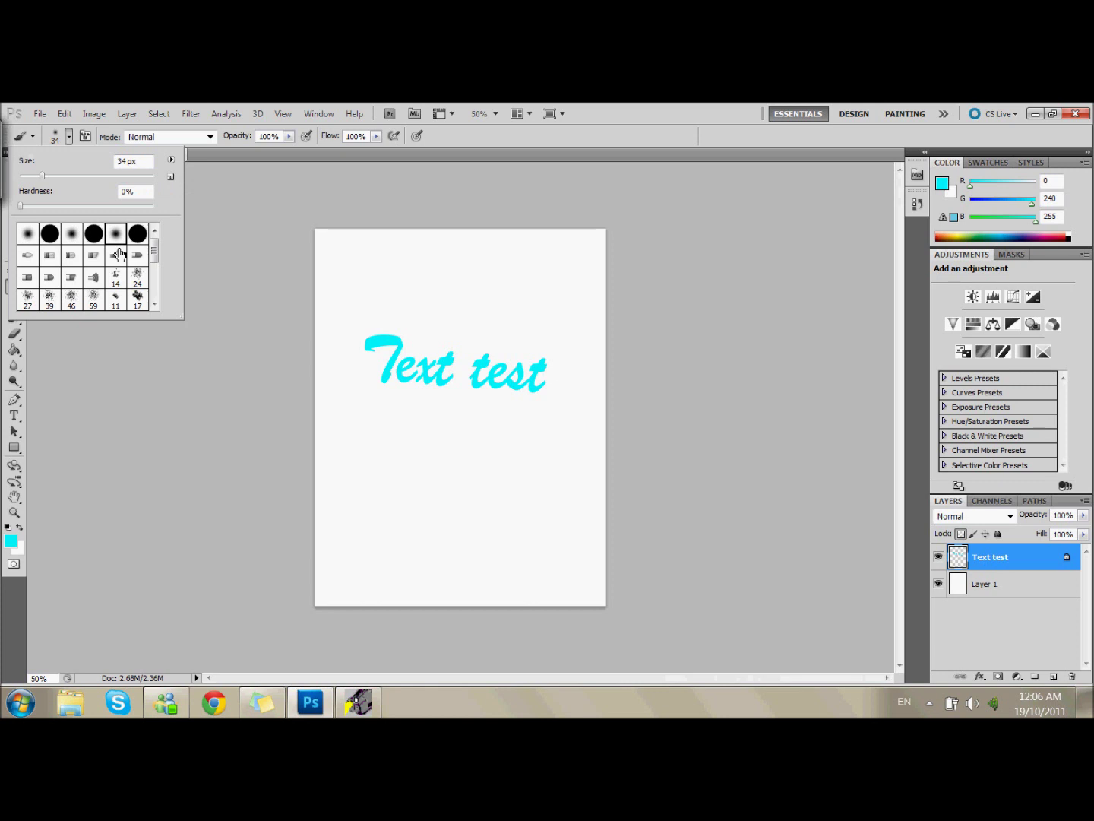
left_click(372, 347)
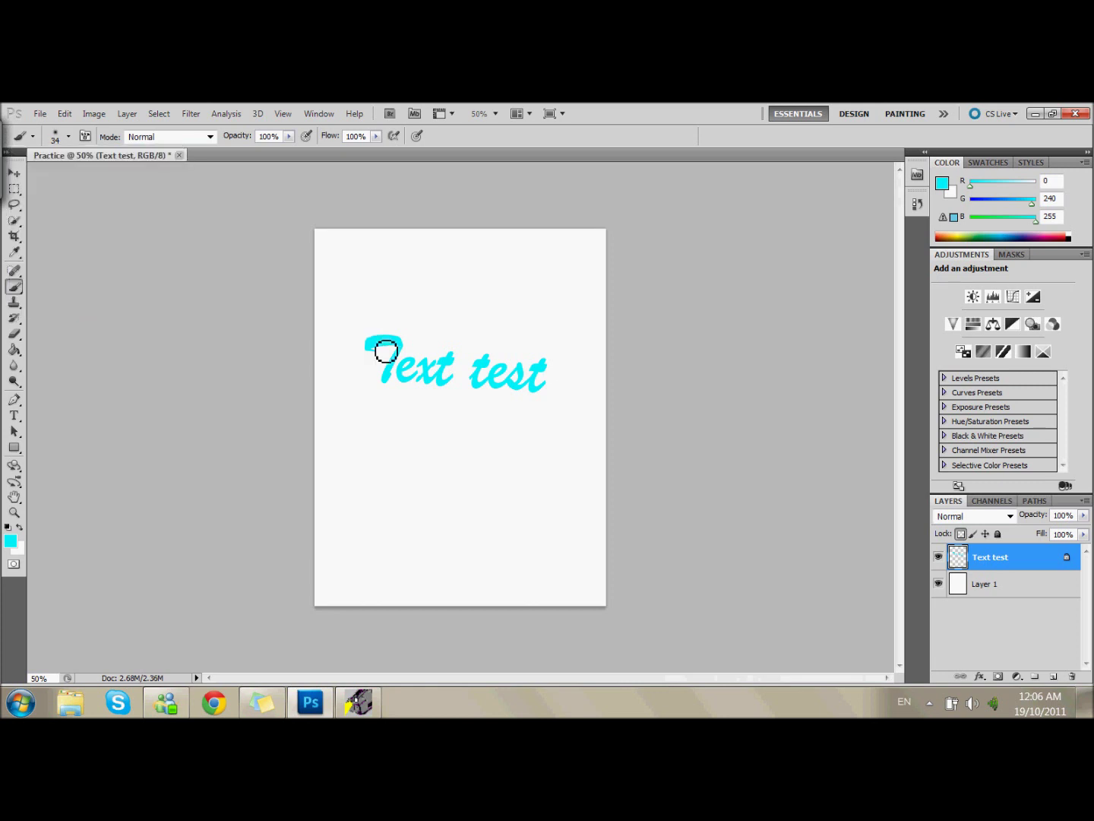
Set the foreground color to dark teal, 1a7278, and brush shading over parts of the cyan letters
left_click(10, 540)
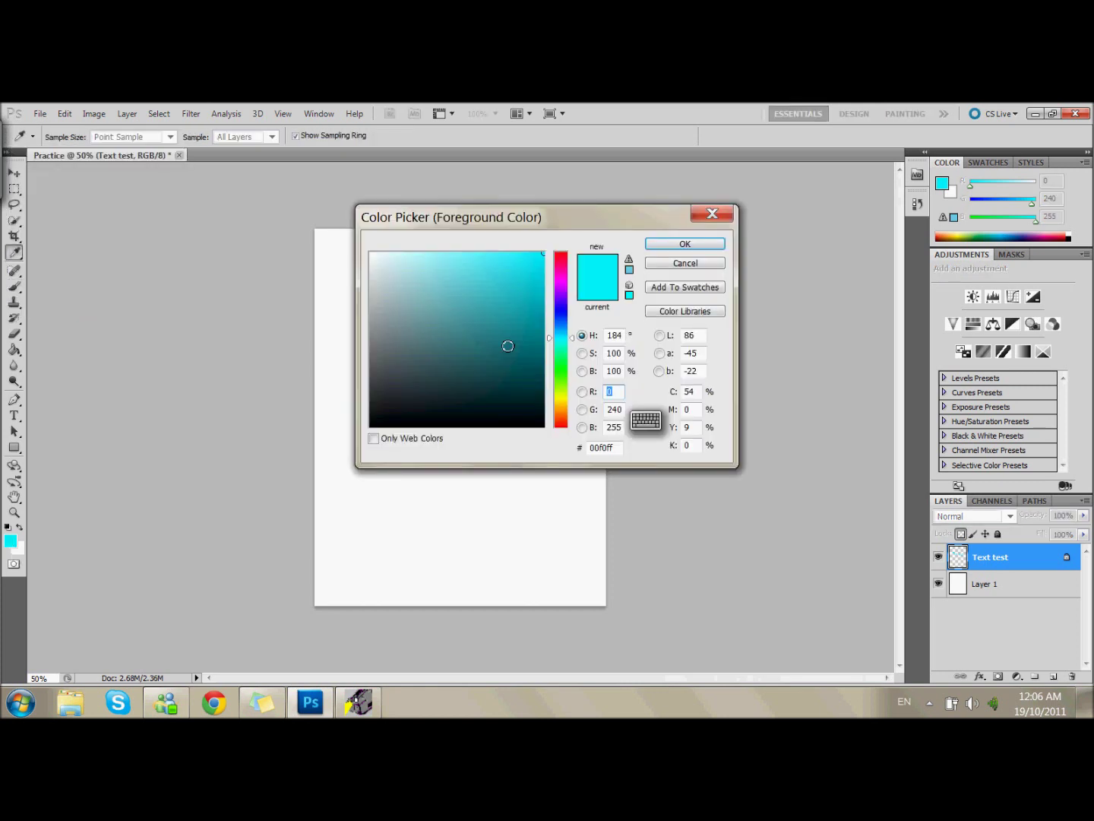
left_click(507, 346)
key("Return")
mouse_move(395, 342)
left_mouse_down()
mouse_move(396, 375)
mouse_move(447, 372)
mouse_move(495, 396)
mouse_move(560, 372)
left_mouse_up()
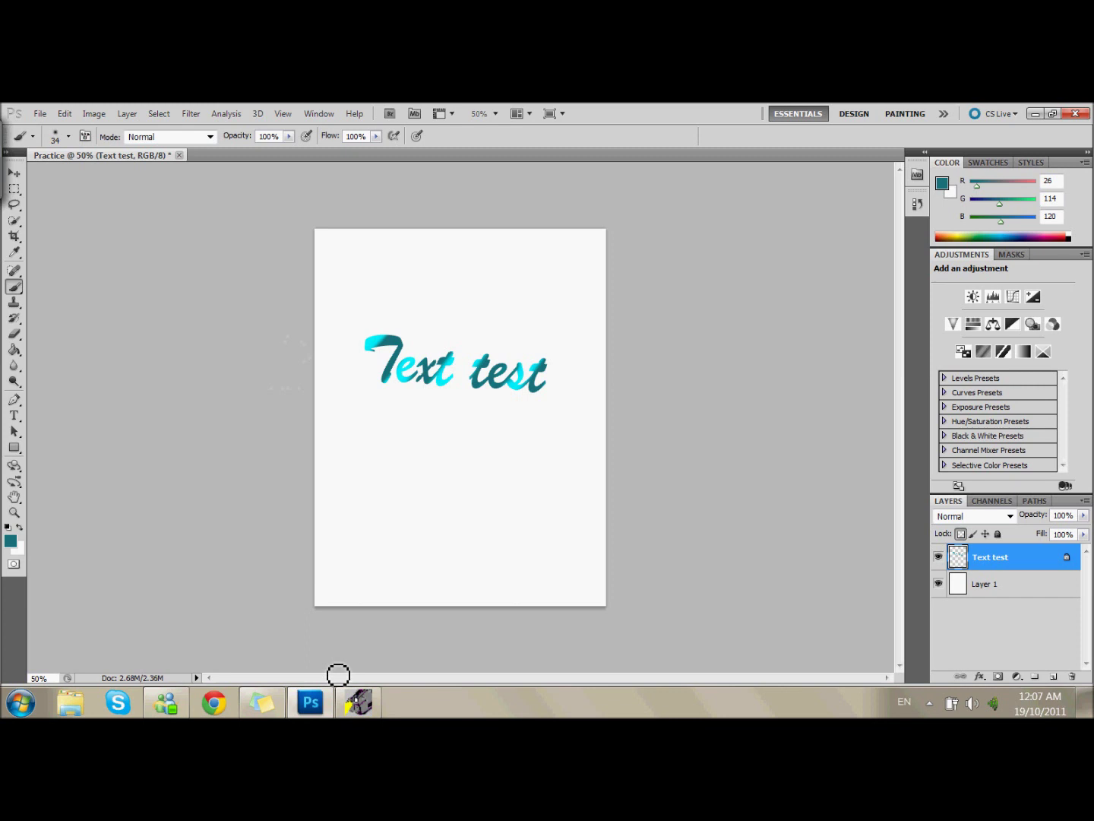
left_click(361, 711)
Distort the "Text test" lettering with the Liquify filter using a brush size of 100, and apply it
left_click(193, 113)
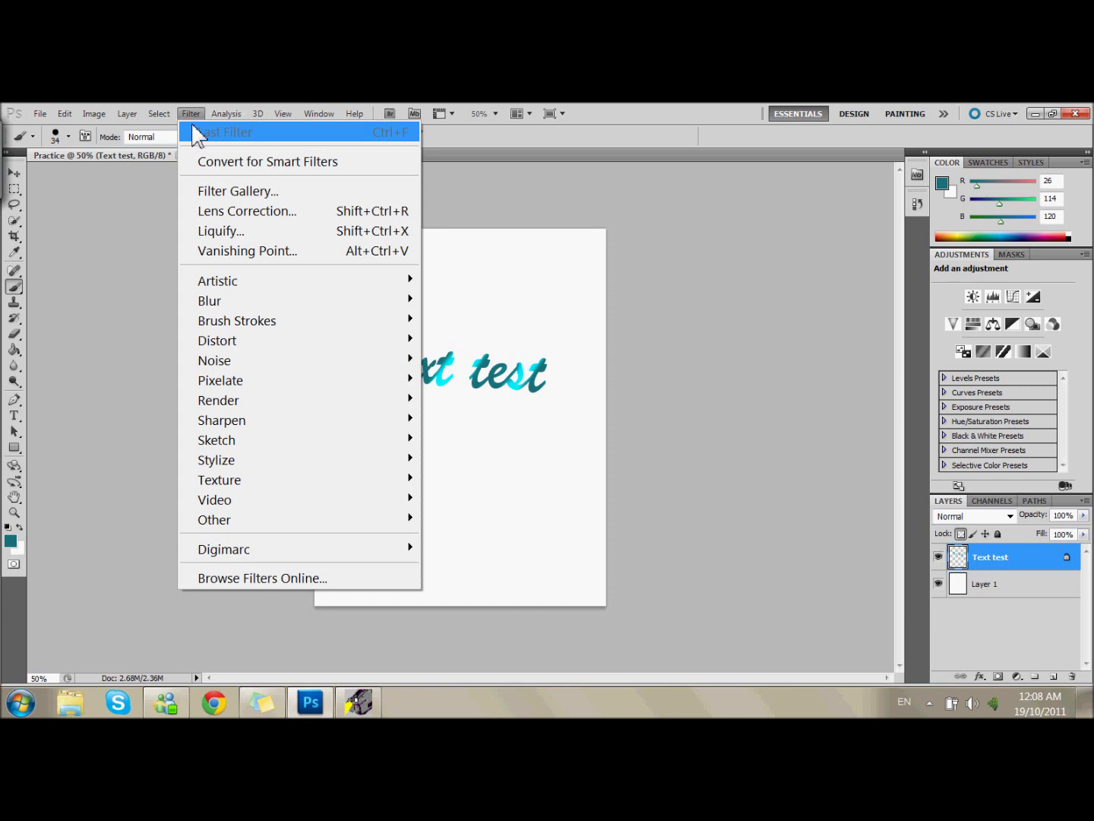
left_click(241, 238)
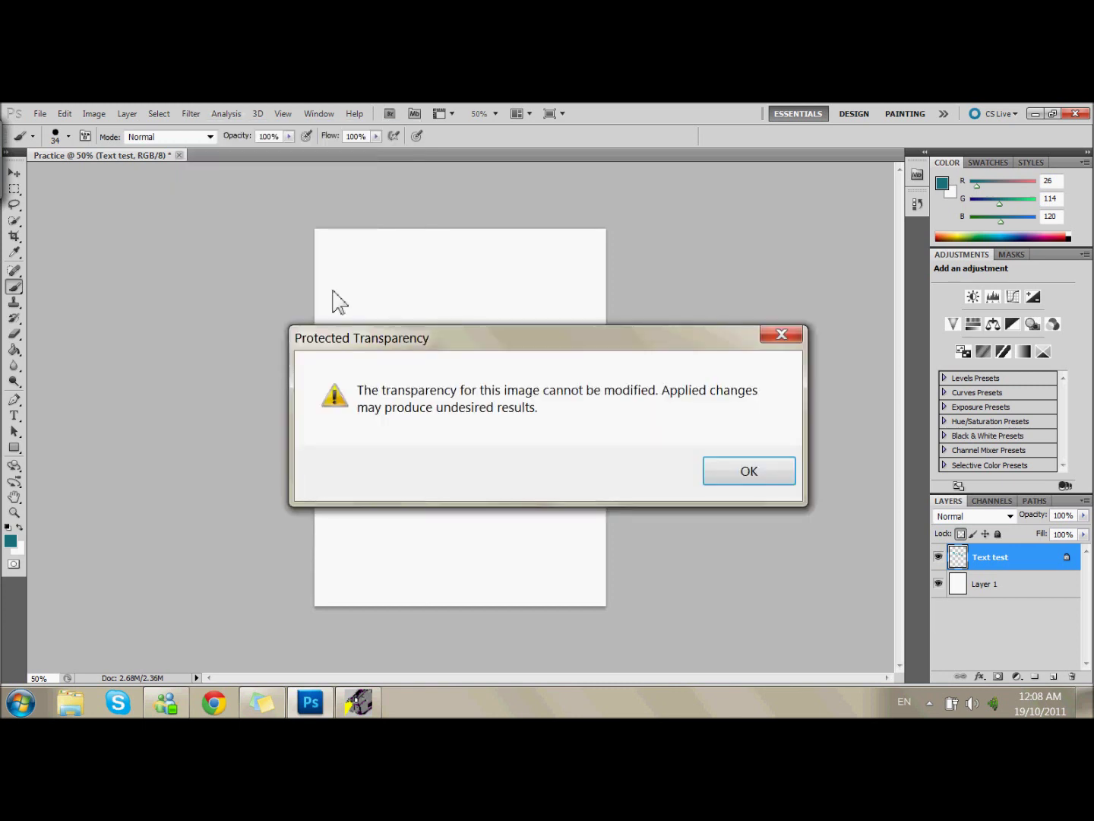
left_click(738, 481)
mouse_move(329, 328)
left_mouse_down()
mouse_move(404, 438)
mouse_move(476, 491)
mouse_move(553, 437)
mouse_move(587, 446)
mouse_move(548, 589)
left_mouse_up()
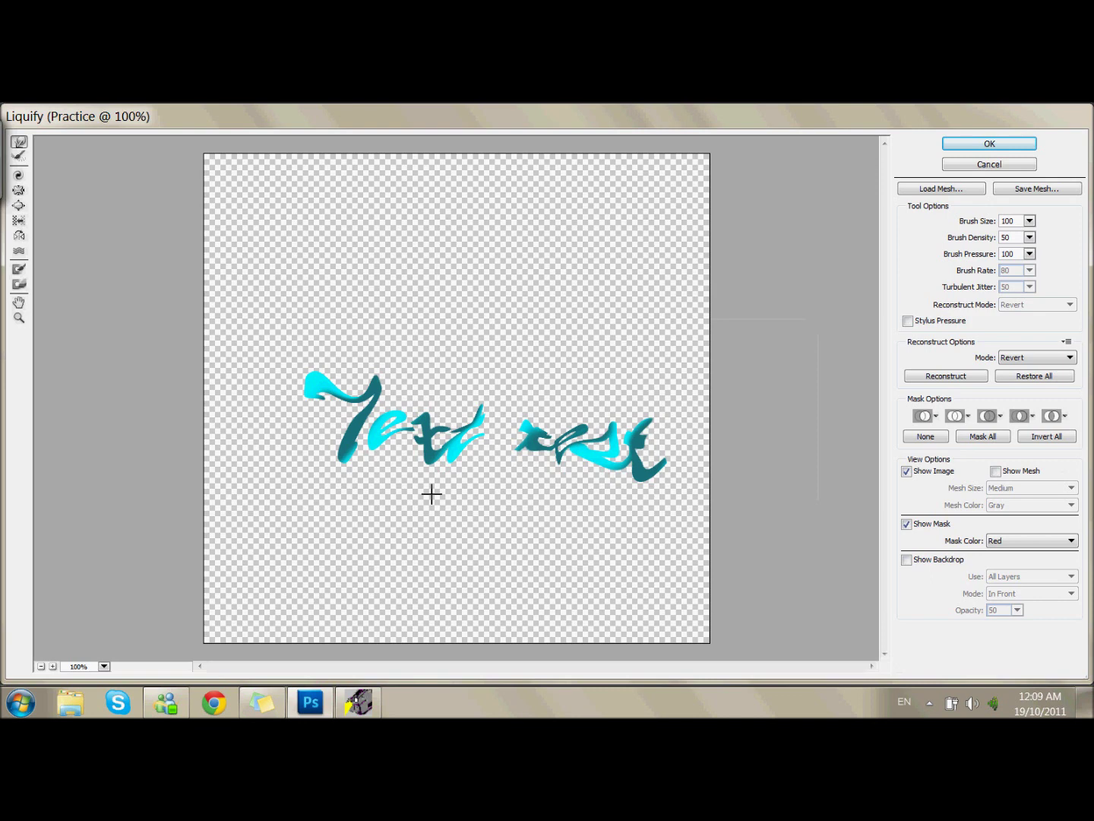
left_click_drag(431, 495, 377, 384)
left_click(973, 145)
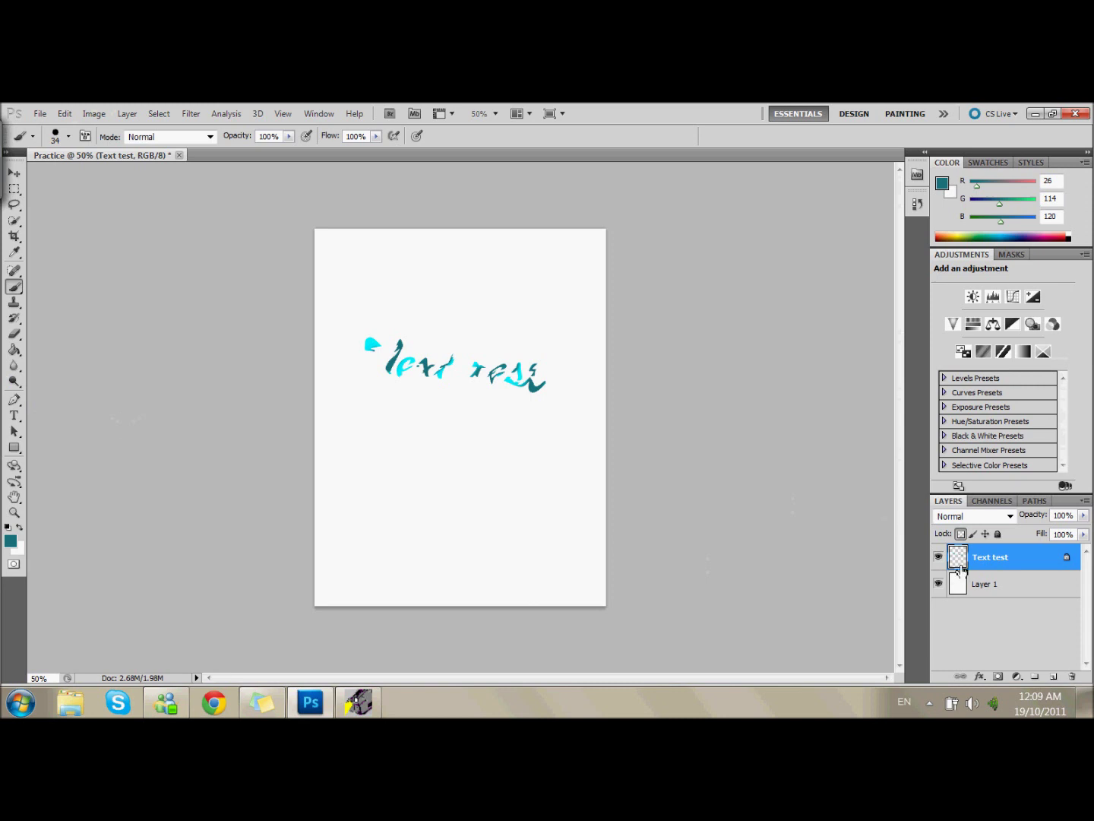
Delete the "Text test" layer and add a new empty layer above Layer 1
left_click(1072, 677)
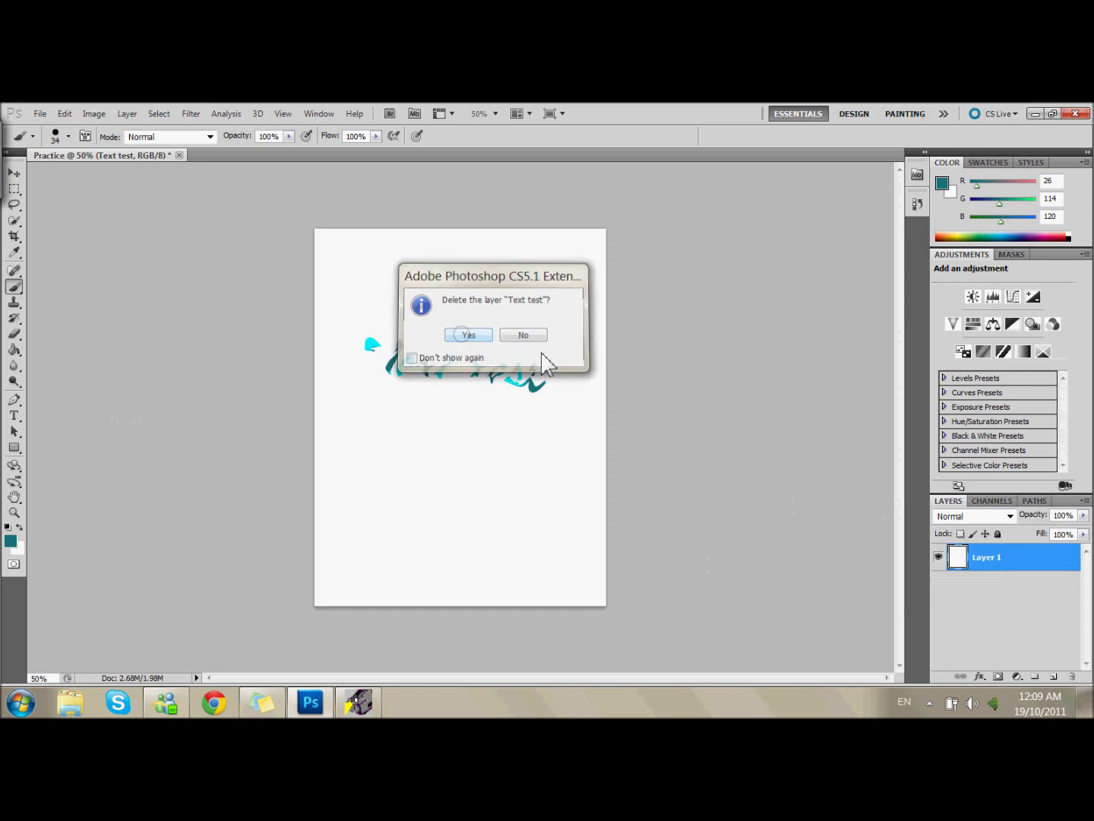
key("Return")
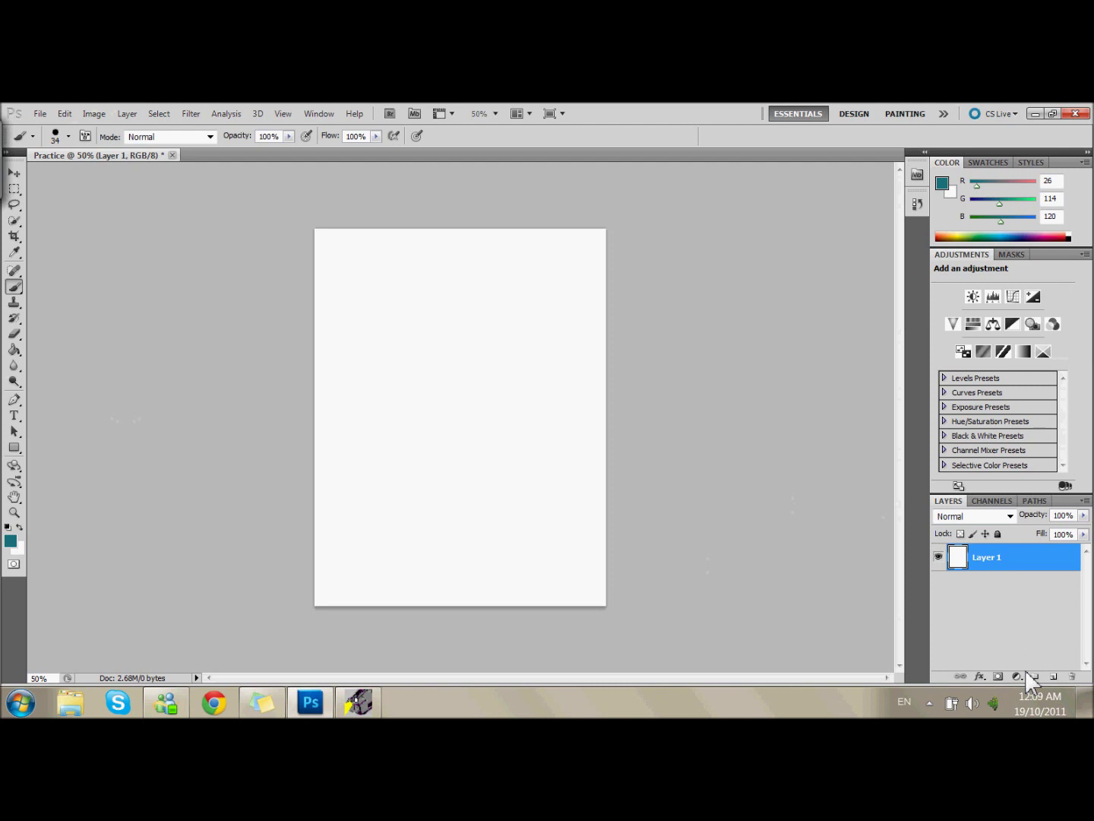
left_click(1052, 676)
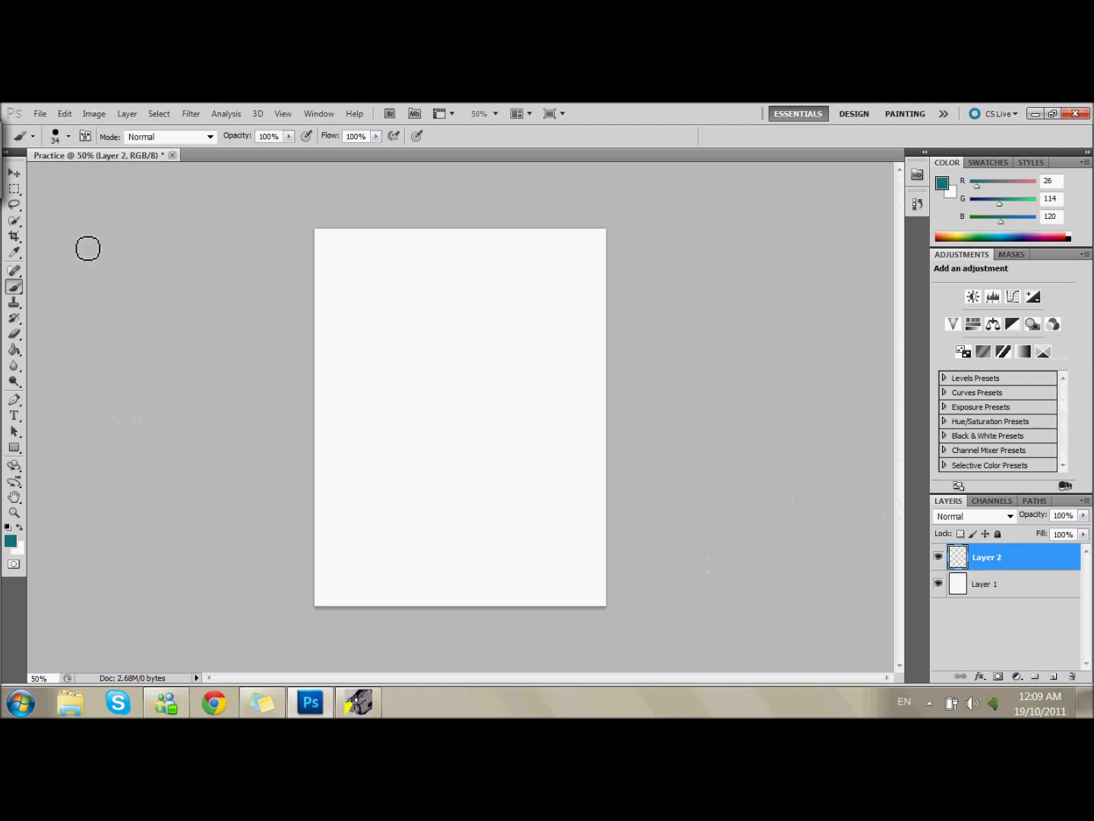
Set the foreground color to black and paint long crossing lines over the page on Layer 2 with the hard 34 px brush
left_click(11, 542)
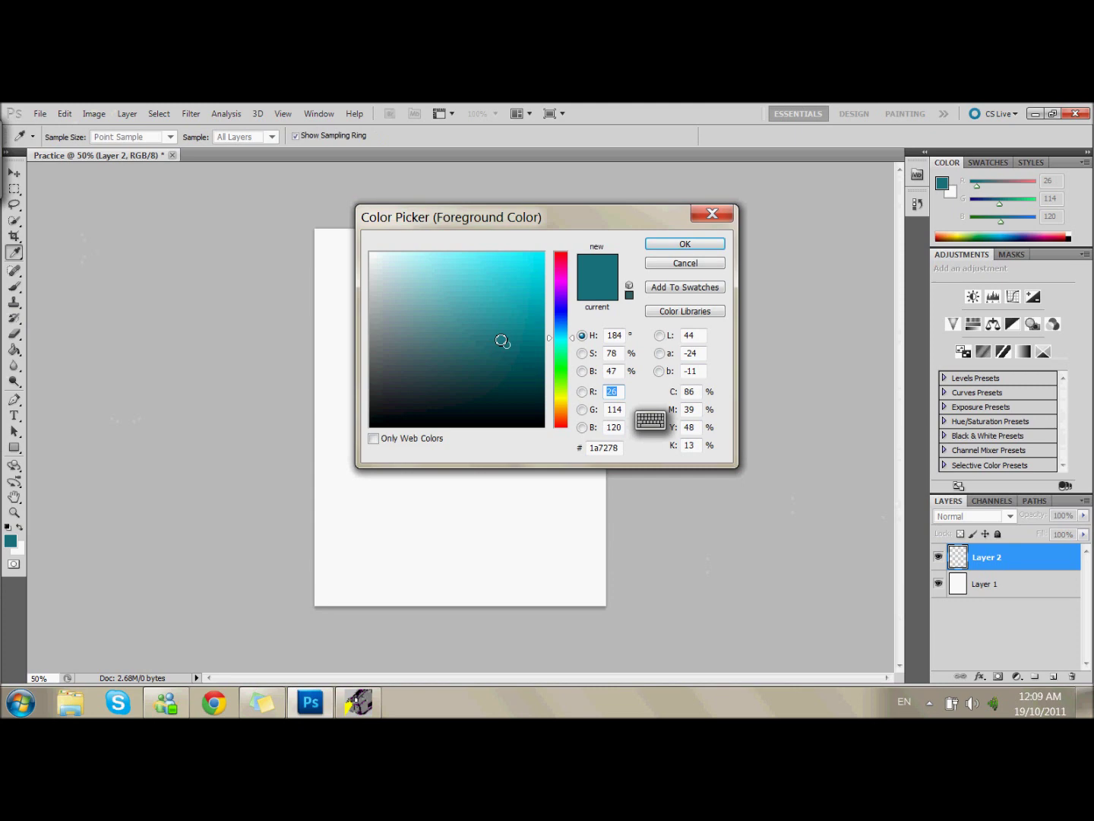
left_click(371, 426)
left_click(684, 245)
key("b")
mouse_move(297, 372)
left_mouse_down()
mouse_move(613, 217)
mouse_move(303, 576)
left_mouse_up()
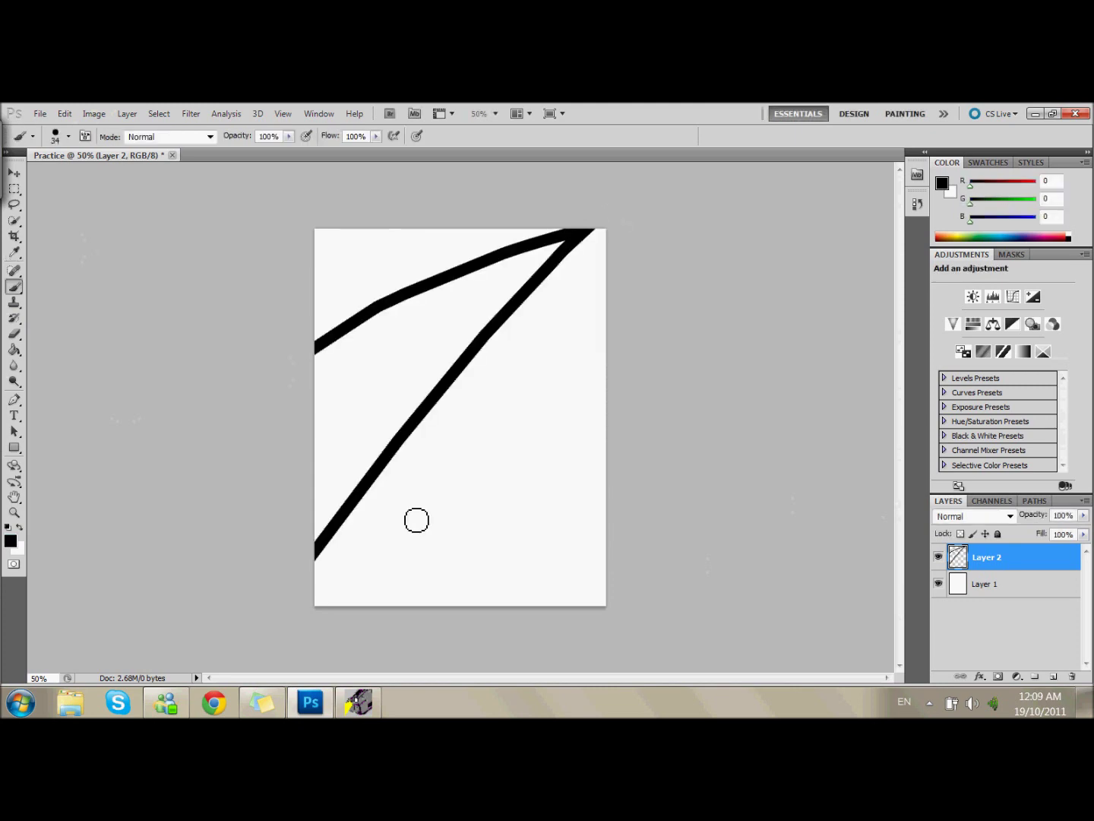
left_click_drag(296, 407, 621, 523)
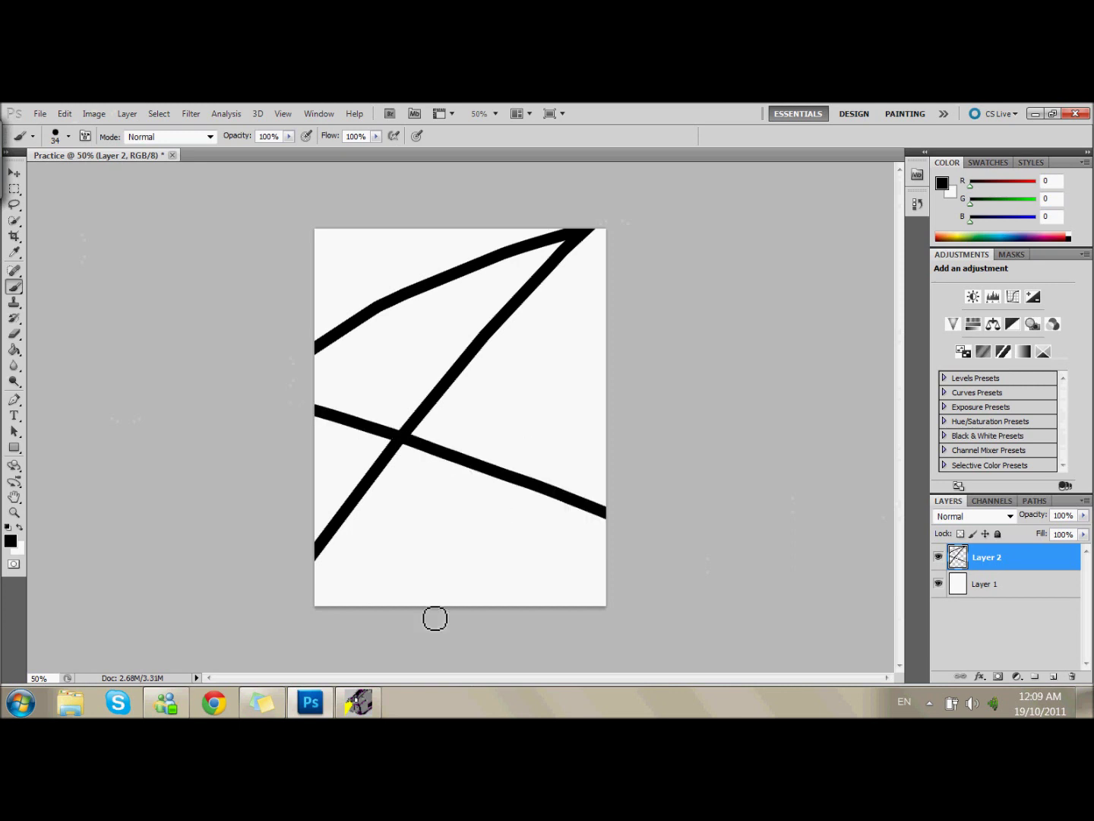
left_click_drag(434, 618, 626, 403)
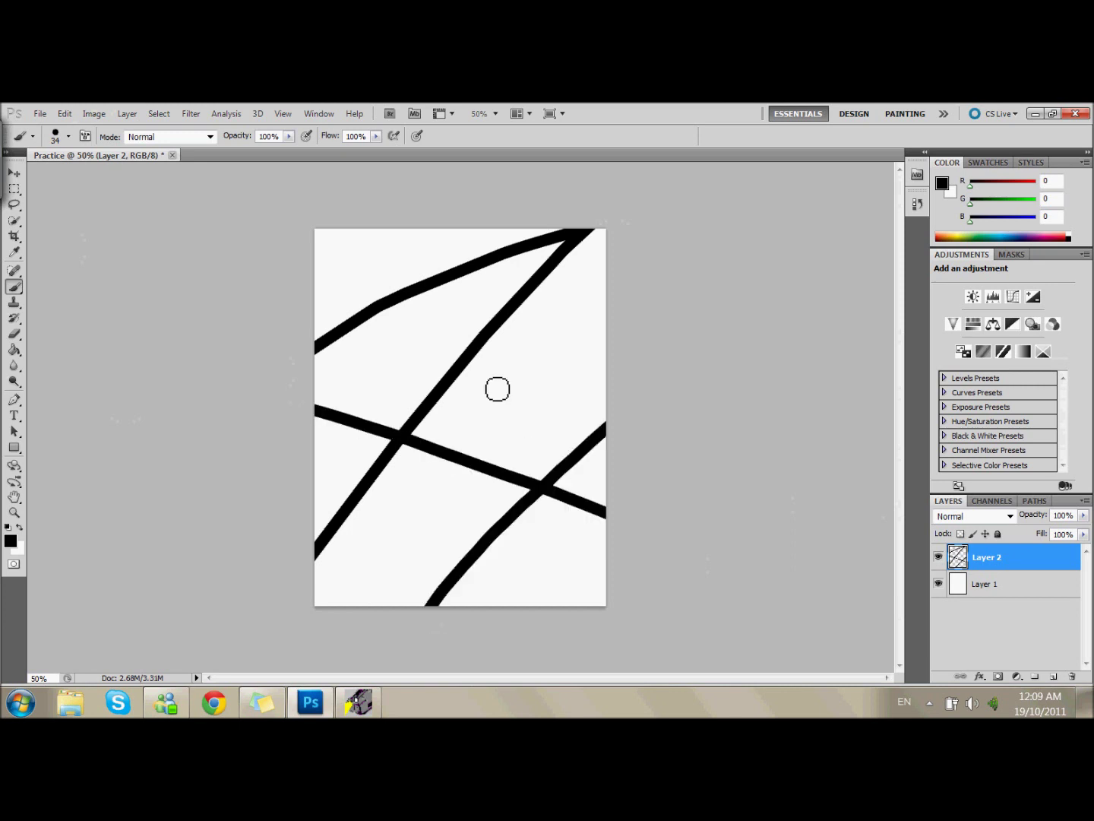
Lower the opacity of Layer 2 to 20% and deselect all layers
left_click(70, 135)
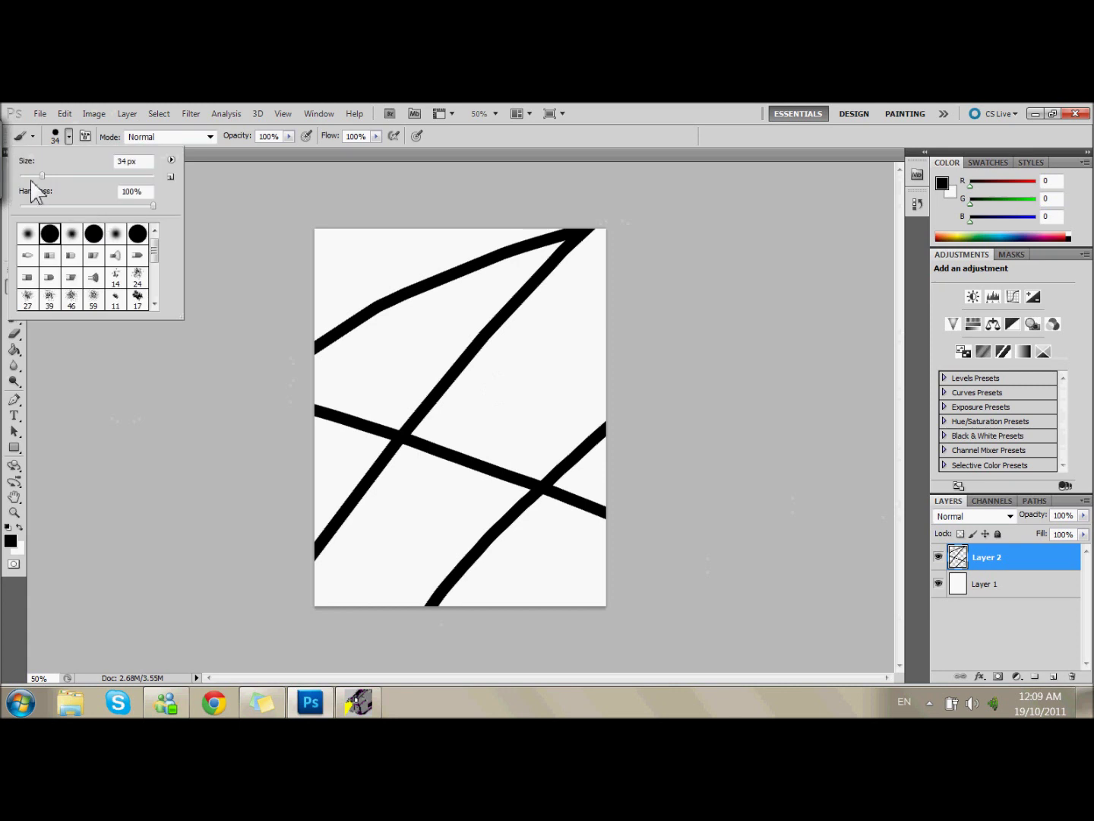
left_click(271, 329)
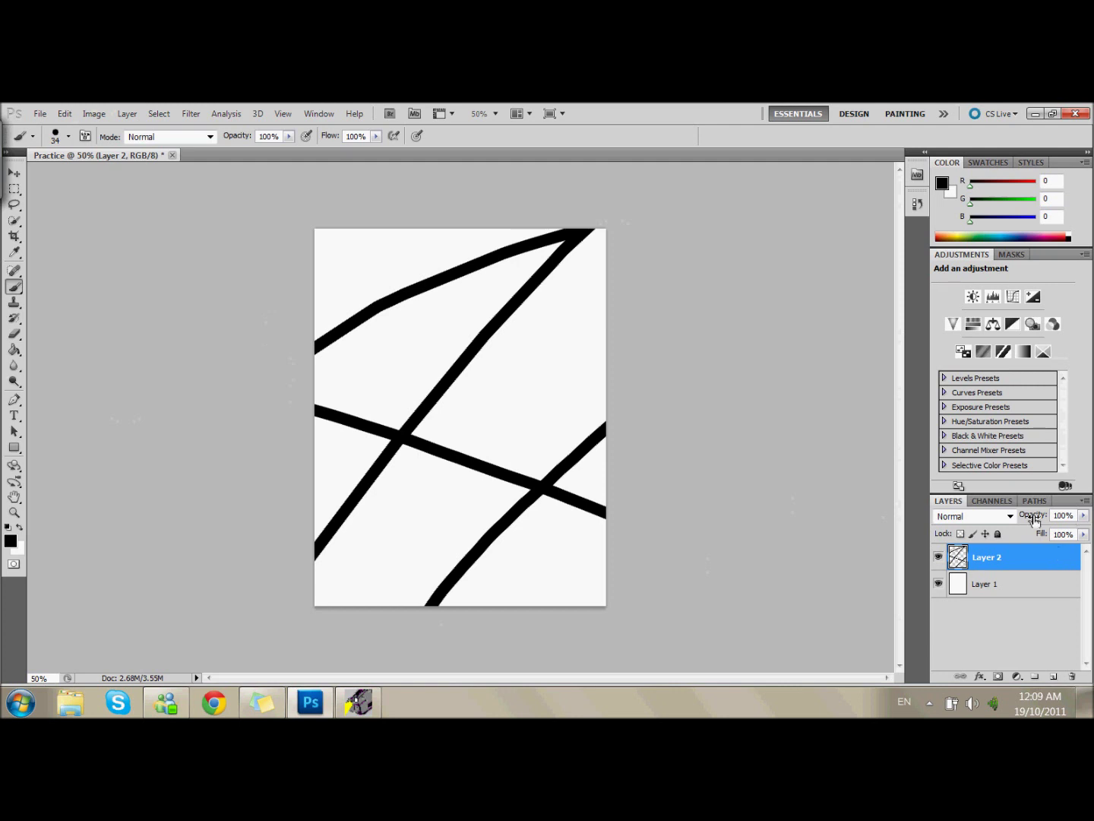
left_click_drag(1084, 516, 1018, 530)
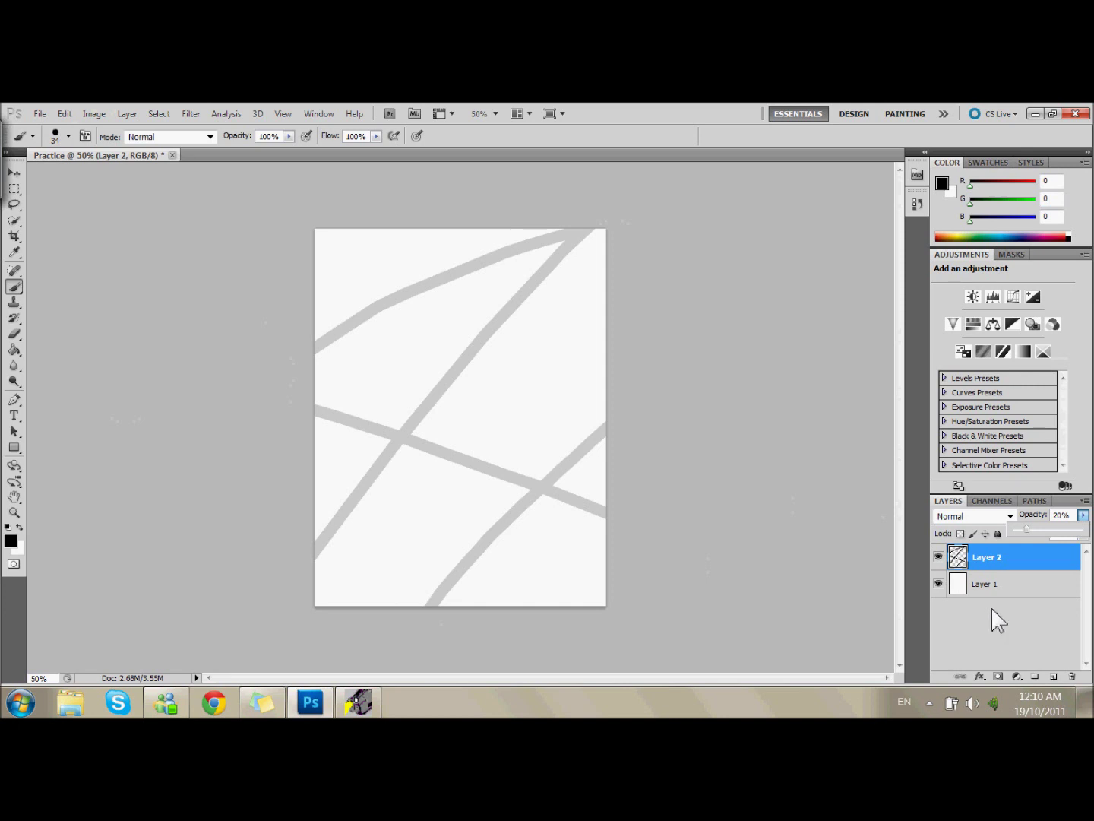
left_click(991, 608)
left_click(992, 627)
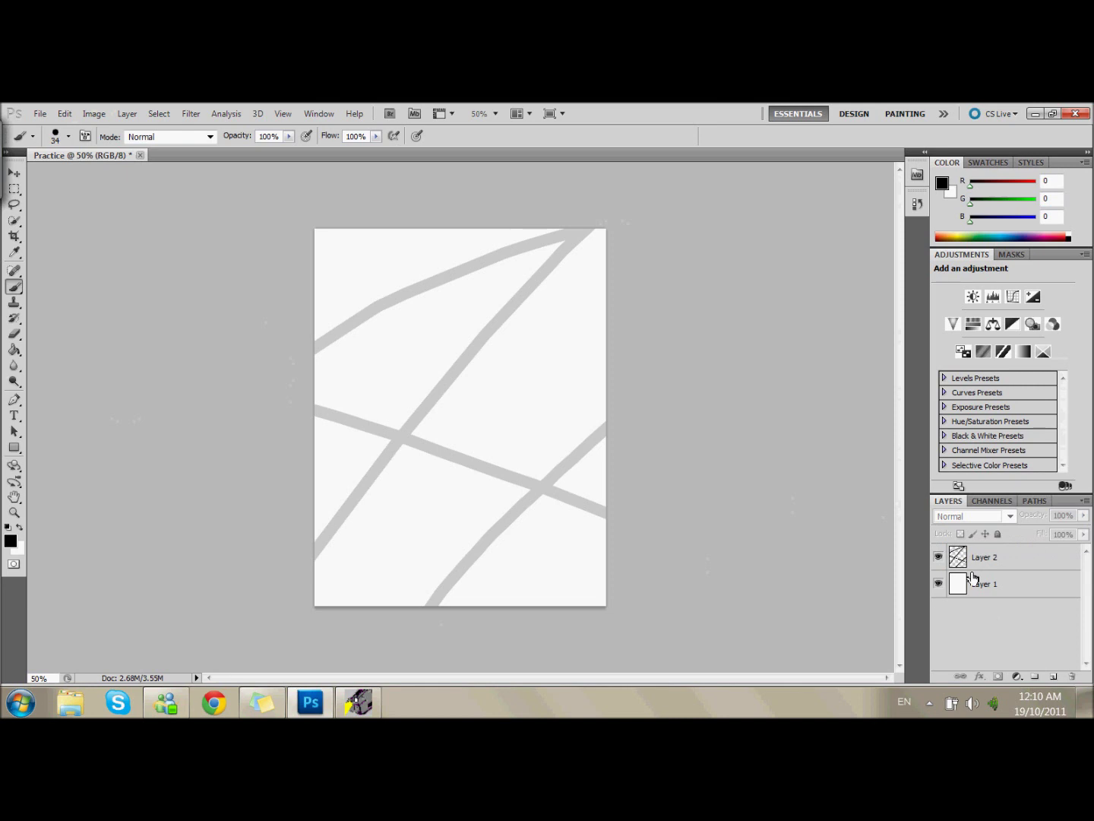